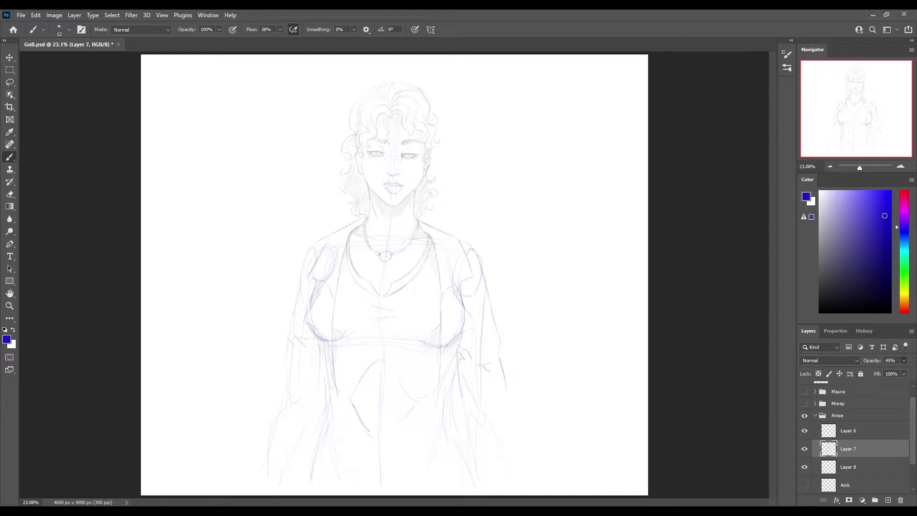
Switch to Layer 6 with default black colour and zoom in on the woman's face.
{"action": "key", "text": "alt+bracketright"}
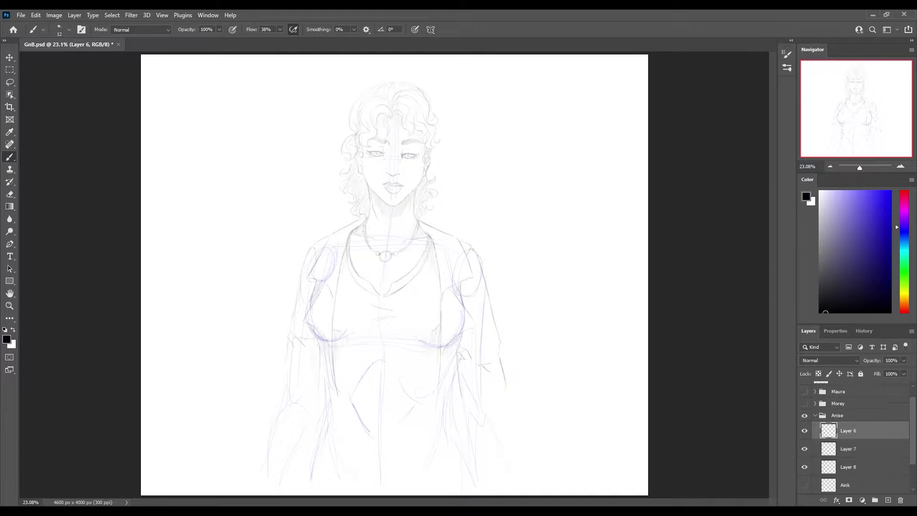
{"action": "key", "text": "d"}
{"action": "key", "text": "ctrl+plus"}
{"action": "key", "text": "ctrl+plus"}
{"action": "key", "text": "ctrl+plus"}
{"action": "key", "text": "ctrl+plus"}
{"action": "key", "text": "ctrl+plus"}
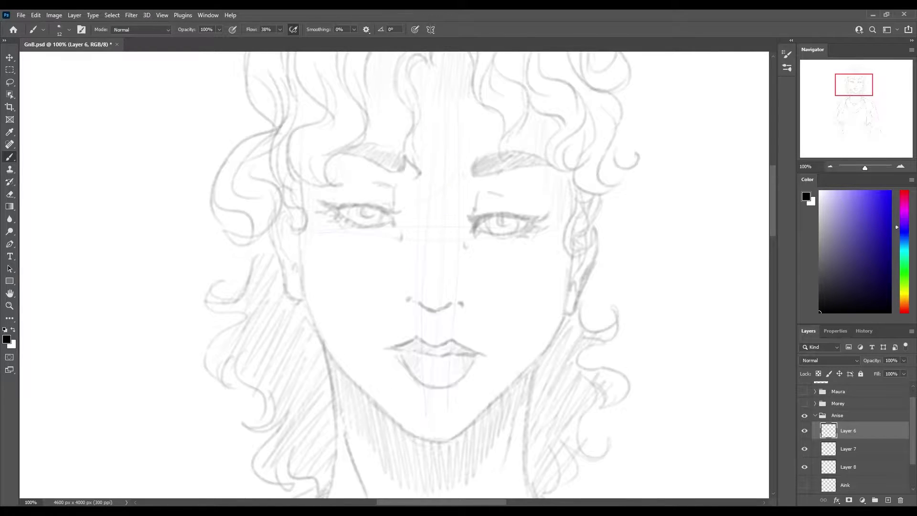
Try and undo test strokes beside the face, enabling airbrush-style build-up for the brush.
{"action": "left_click_drag", "start_coordinate": [637, 277], "coordinate": [625, 348]}
{"action": "key", "text": "ctrl+z"}
{"action": "left_click_drag", "start_coordinate": [693, 221], "coordinate": [667, 400]}
{"action": "key", "text": "ctrl+z"}
{"action": "left_click_drag", "start_coordinate": [651, 311], "coordinate": [726, 256]}
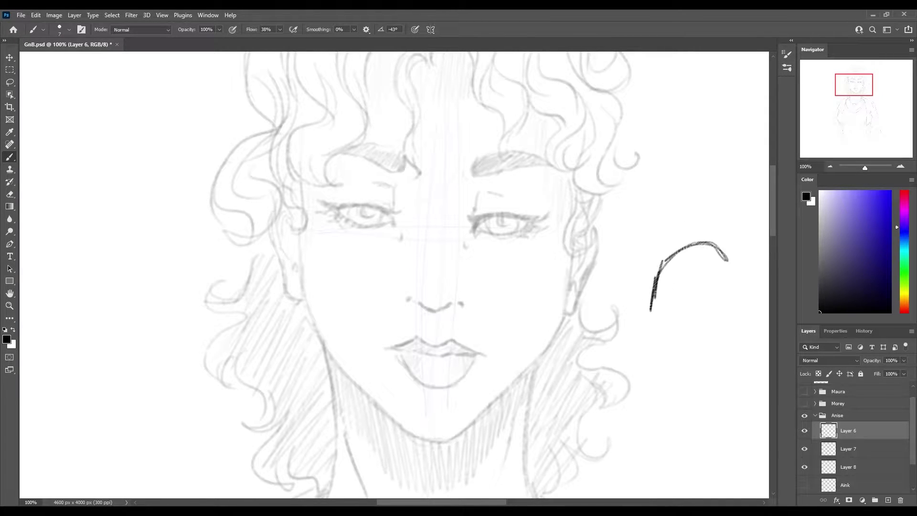
{"action": "key", "text": "ctrl+z"}
{"action": "left_click", "coordinate": [293, 29]}
{"action": "mouse_move", "coordinate": [661, 343]}
{"action": "left_mouse_down"}
{"action": "mouse_move", "coordinate": [725, 233]}
{"action": "mouse_move", "coordinate": [740, 237]}
{"action": "left_mouse_up"}
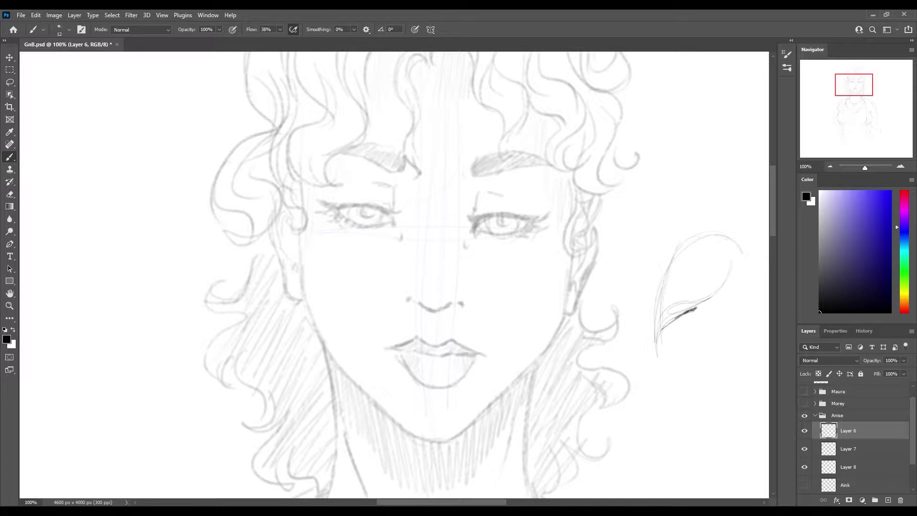
{"action": "left_click_drag", "start_coordinate": [675, 322], "coordinate": [732, 270]}
{"action": "key", "text": "ctrl+z"}
{"action": "key", "text": "ctrl+z"}
{"action": "key", "text": "ctrl+z"}
Undo the last test curves and set Layer 7's opacity to 12%.
{"action": "mouse_move", "coordinate": [697, 296]}
{"action": "left_mouse_down"}
{"action": "mouse_move", "coordinate": [630, 367]}
{"action": "mouse_move", "coordinate": [726, 268]}
{"action": "mouse_move", "coordinate": [685, 347]}
{"action": "left_mouse_up"}
{"action": "key", "text": "ctrl+z"}
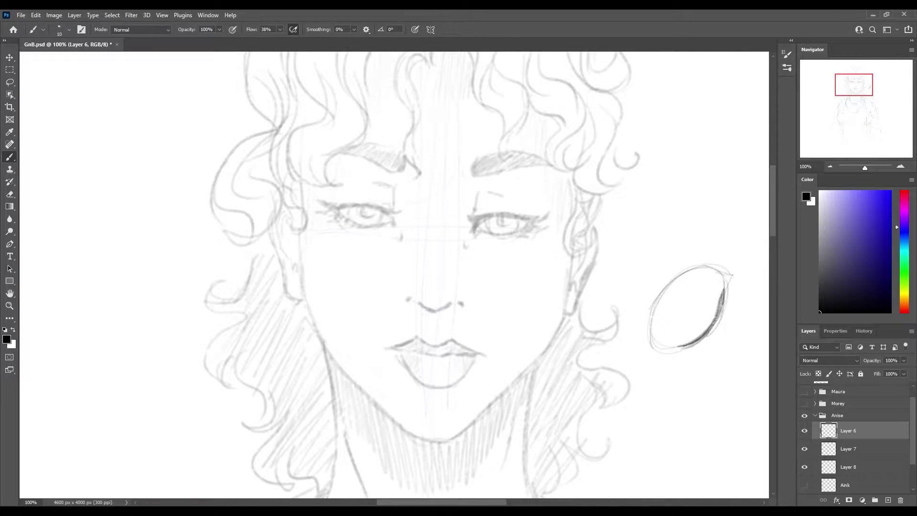
{"action": "key", "text": "ctrl+z"}
{"action": "key", "text": "ctrl+z"}
{"action": "left_click", "coordinate": [855, 448]}
{"action": "type", "text": "12"}
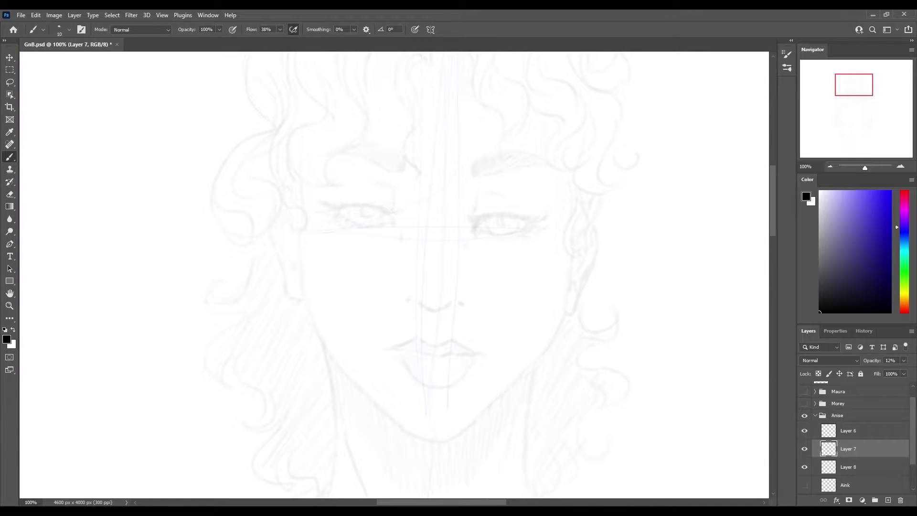
On Layer 6, pencil the right eye's outline, iris, pupil, lashes and darkened upper crease.
{"action": "key", "text": "alt+bracketright"}
{"action": "mouse_move", "coordinate": [485, 217]}
{"action": "left_mouse_down"}
{"action": "mouse_move", "coordinate": [475, 237]}
{"action": "mouse_move", "coordinate": [527, 220]}
{"action": "mouse_move", "coordinate": [478, 237]}
{"action": "left_mouse_up"}
{"action": "mouse_move", "coordinate": [529, 221]}
{"action": "left_mouse_down"}
{"action": "mouse_move", "coordinate": [520, 236]}
{"action": "mouse_move", "coordinate": [478, 220]}
{"action": "mouse_move", "coordinate": [540, 219]}
{"action": "mouse_move", "coordinate": [495, 237]}
{"action": "mouse_move", "coordinate": [512, 236]}
{"action": "mouse_move", "coordinate": [477, 239]}
{"action": "mouse_move", "coordinate": [529, 223]}
{"action": "mouse_move", "coordinate": [466, 234]}
{"action": "mouse_move", "coordinate": [547, 212]}
{"action": "mouse_move", "coordinate": [550, 221]}
{"action": "mouse_move", "coordinate": [518, 239]}
{"action": "mouse_move", "coordinate": [527, 223]}
{"action": "mouse_move", "coordinate": [492, 239]}
{"action": "left_mouse_up"}
{"action": "mouse_move", "coordinate": [509, 217]}
{"action": "left_mouse_down"}
{"action": "mouse_move", "coordinate": [498, 232]}
{"action": "mouse_move", "coordinate": [515, 213]}
{"action": "mouse_move", "coordinate": [545, 219]}
{"action": "left_mouse_up"}
{"action": "mouse_move", "coordinate": [527, 229]}
{"action": "left_mouse_down"}
{"action": "mouse_move", "coordinate": [480, 244]}
{"action": "mouse_move", "coordinate": [522, 240]}
{"action": "left_mouse_up"}
{"action": "left_click_drag", "start_coordinate": [489, 212], "coordinate": [506, 209]}
{"action": "mouse_move", "coordinate": [481, 208]}
{"action": "left_mouse_down"}
{"action": "mouse_move", "coordinate": [496, 191]}
{"action": "mouse_move", "coordinate": [559, 173]}
{"action": "left_mouse_up"}
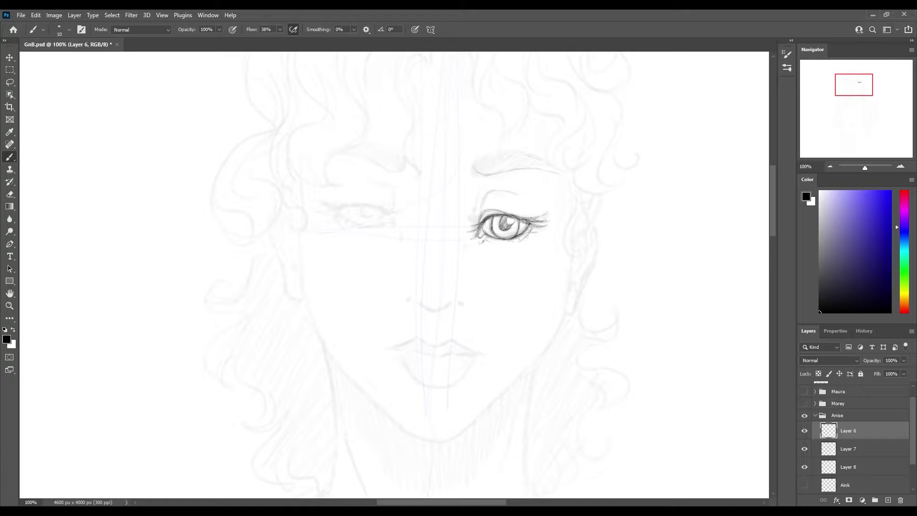
Lasso the right eye, duplicate it, then flip, move and rotate the copy onto the left eye.
{"action": "key", "text": "l"}
{"action": "left_click_drag", "start_coordinate": [471, 139], "coordinate": [468, 144]}
{"action": "key", "text": "ctrl+j"}
{"action": "key", "text": "ctrl+t"}
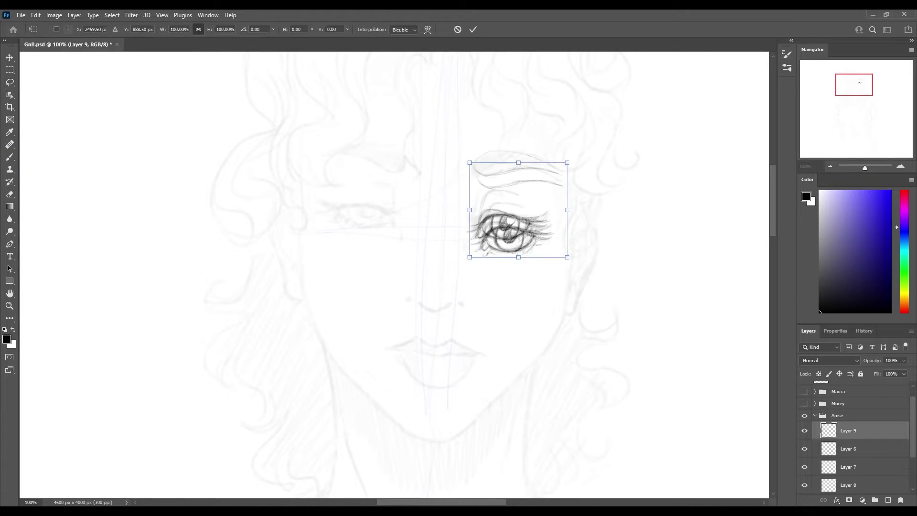
{"action": "left_click_drag", "start_coordinate": [518, 210], "coordinate": [358, 205]}
{"action": "mouse_move", "coordinate": [421, 152]}
{"action": "left_mouse_down"}
{"action": "mouse_move", "coordinate": [415, 165]}
{"action": "mouse_move", "coordinate": [415, 143]}
{"action": "left_mouse_up"}
{"action": "key", "text": "Return"}
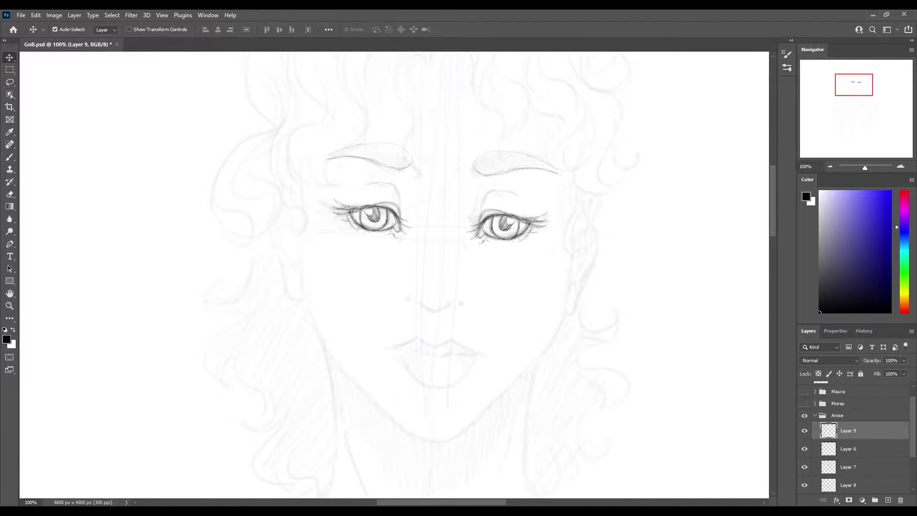
Nudge the copied eye into place, merge it into Layer 6, and compare against the sketch.
{"action": "key", "text": "Down"}
{"action": "key", "text": "Down"}
{"action": "key", "text": "Left"}
{"action": "key", "text": "Left"}
{"action": "key", "text": "Left"}
{"action": "key", "text": "Down"}
{"action": "key", "text": "Down"}
{"action": "key", "text": "Down"}
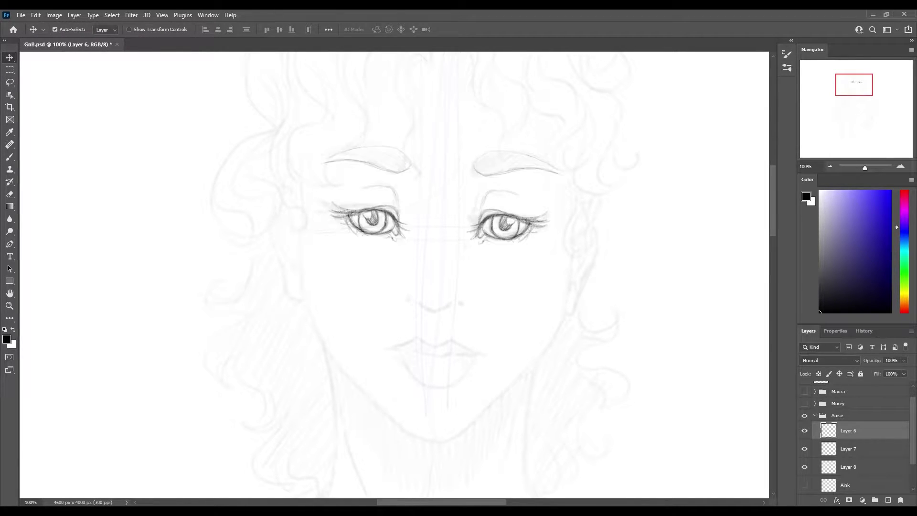
{"action": "key", "text": "ctrl+e"}
{"action": "key", "text": "ctrl+comma"}
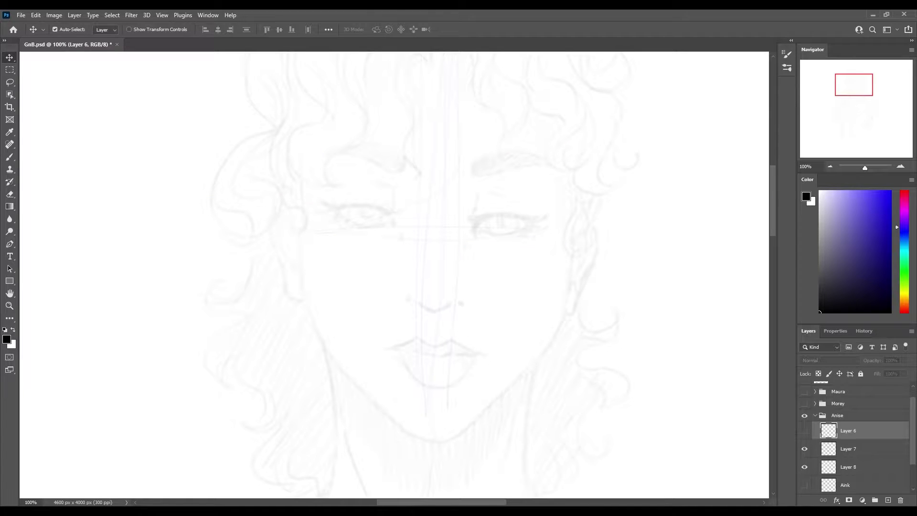
{"action": "key", "text": "ctrl+comma"}
{"action": "key", "text": "ctrl+comma"}
{"action": "key", "text": "ctrl+comma"}
{"action": "left_click", "coordinate": [864, 331]}
{"action": "key", "text": "F7"}
Darken the upper and lower lids and lashes of both eyes.
{"action": "key", "text": "b"}
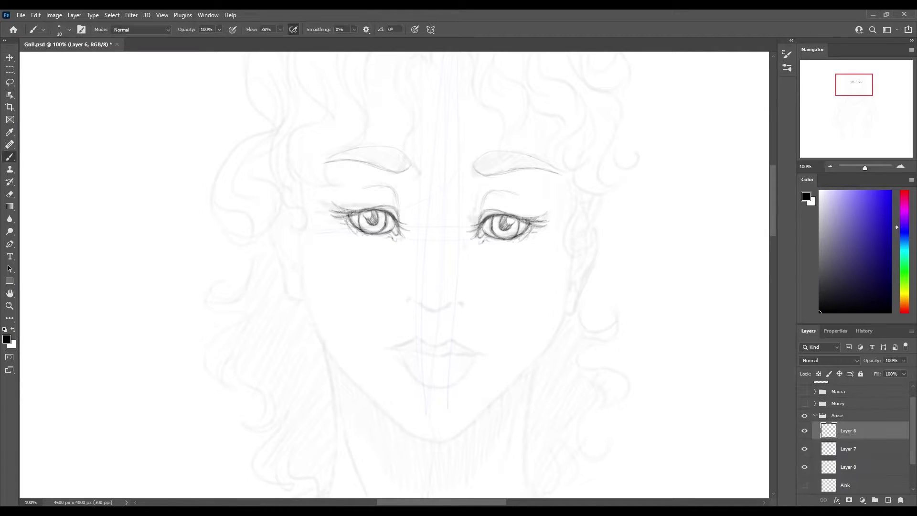
{"action": "mouse_move", "coordinate": [481, 227]}
{"action": "left_mouse_down"}
{"action": "mouse_move", "coordinate": [547, 214]}
{"action": "mouse_move", "coordinate": [514, 238]}
{"action": "left_mouse_up"}
{"action": "mouse_move", "coordinate": [483, 223]}
{"action": "left_mouse_down"}
{"action": "mouse_move", "coordinate": [474, 237]}
{"action": "mouse_move", "coordinate": [499, 239]}
{"action": "mouse_move", "coordinate": [506, 229]}
{"action": "left_mouse_up"}
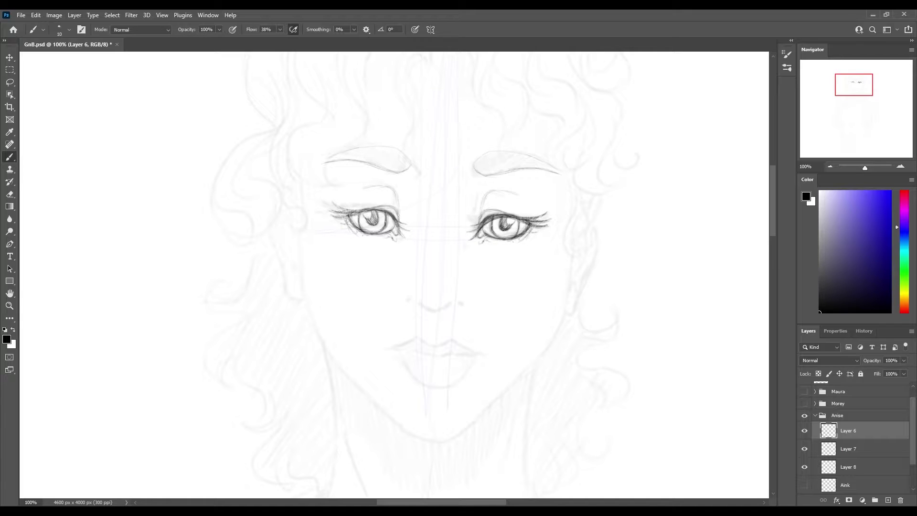
{"action": "mouse_move", "coordinate": [396, 214]}
{"action": "left_mouse_down"}
{"action": "mouse_move", "coordinate": [383, 224]}
{"action": "mouse_move", "coordinate": [329, 205]}
{"action": "mouse_move", "coordinate": [353, 217]}
{"action": "left_mouse_up"}
{"action": "mouse_move", "coordinate": [354, 221]}
{"action": "left_mouse_down"}
{"action": "mouse_move", "coordinate": [341, 229]}
{"action": "mouse_move", "coordinate": [407, 225]}
{"action": "left_mouse_up"}
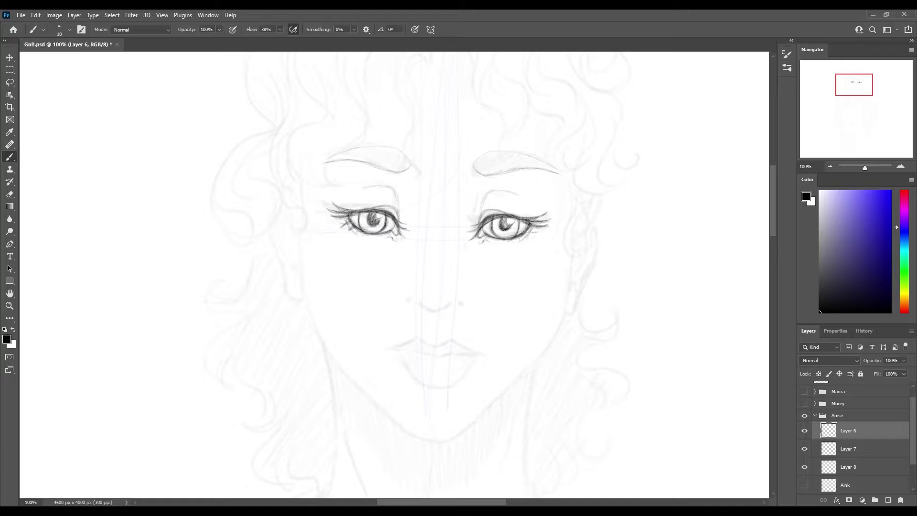
Draw the nose tip, the line between the lips and the lower lip outline.
{"action": "mouse_move", "coordinate": [422, 300]}
{"action": "left_mouse_down"}
{"action": "mouse_move", "coordinate": [441, 312]}
{"action": "mouse_move", "coordinate": [420, 302]}
{"action": "left_mouse_up"}
{"action": "mouse_move", "coordinate": [396, 345]}
{"action": "left_mouse_down"}
{"action": "mouse_move", "coordinate": [451, 344]}
{"action": "mouse_move", "coordinate": [478, 355]}
{"action": "mouse_move", "coordinate": [391, 354]}
{"action": "left_mouse_up"}
{"action": "mouse_move", "coordinate": [469, 354]}
{"action": "left_mouse_down"}
{"action": "mouse_move", "coordinate": [480, 359]}
{"action": "mouse_move", "coordinate": [457, 377]}
{"action": "left_mouse_up"}
{"action": "mouse_move", "coordinate": [399, 351]}
{"action": "left_mouse_down"}
{"action": "mouse_move", "coordinate": [413, 373]}
{"action": "mouse_move", "coordinate": [419, 352]}
{"action": "mouse_move", "coordinate": [474, 357]}
{"action": "mouse_move", "coordinate": [424, 352]}
{"action": "mouse_move", "coordinate": [452, 380]}
{"action": "mouse_move", "coordinate": [436, 383]}
{"action": "left_mouse_up"}
{"action": "key", "text": "ctrl+z"}
{"action": "key", "text": "ctrl+z"}
{"action": "key", "text": "ctrl+z"}
Darken the lower lip, hatch the upper lip, refine its edges and save GnB.psd.
{"action": "left_click_drag", "start_coordinate": [466, 365], "coordinate": [444, 382]}
{"action": "left_click_drag", "start_coordinate": [395, 350], "coordinate": [433, 385]}
{"action": "mouse_move", "coordinate": [451, 350]}
{"action": "left_mouse_down"}
{"action": "mouse_move", "coordinate": [470, 352]}
{"action": "mouse_move", "coordinate": [455, 350]}
{"action": "left_mouse_up"}
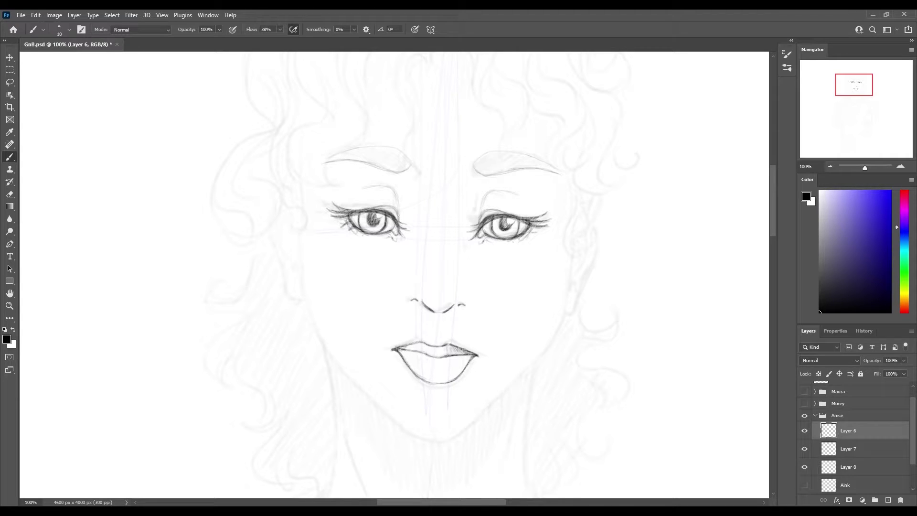
{"action": "left_click_drag", "start_coordinate": [399, 348], "coordinate": [419, 344]}
{"action": "left_click_drag", "start_coordinate": [472, 357], "coordinate": [462, 368]}
{"action": "left_click_drag", "start_coordinate": [400, 352], "coordinate": [407, 359]}
{"action": "key", "text": "ctrl+s"}
Hatch the inner ends of the right and left eyebrows.
{"action": "mouse_move", "coordinate": [476, 168]}
{"action": "left_mouse_down"}
{"action": "mouse_move", "coordinate": [484, 154]}
{"action": "mouse_move", "coordinate": [547, 161]}
{"action": "mouse_move", "coordinate": [483, 157]}
{"action": "mouse_move", "coordinate": [514, 162]}
{"action": "mouse_move", "coordinate": [500, 151]}
{"action": "mouse_move", "coordinate": [556, 170]}
{"action": "mouse_move", "coordinate": [519, 158]}
{"action": "left_mouse_up"}
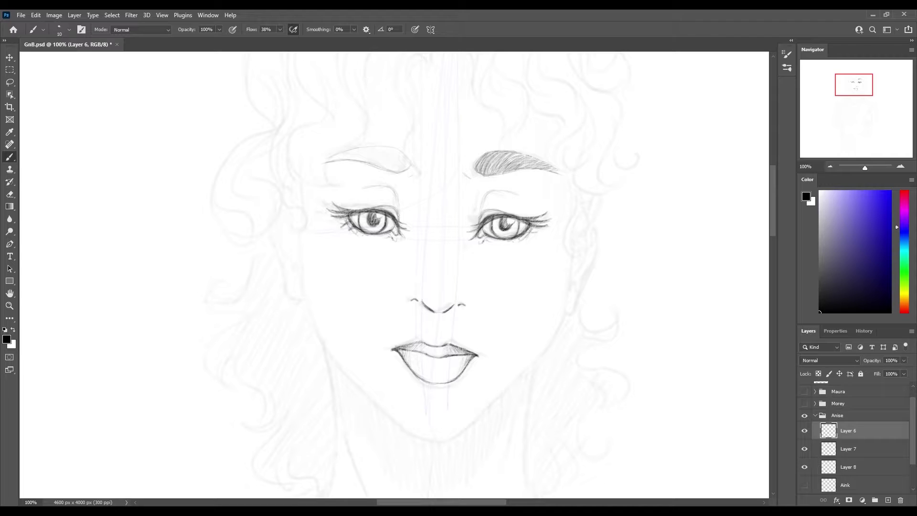
{"action": "mouse_move", "coordinate": [392, 167]}
{"action": "left_mouse_down"}
{"action": "mouse_move", "coordinate": [398, 153]}
{"action": "mouse_move", "coordinate": [406, 157]}
{"action": "left_mouse_up"}
{"action": "left_click_drag", "start_coordinate": [398, 164], "coordinate": [405, 150]}
{"action": "mouse_move", "coordinate": [406, 170]}
{"action": "left_mouse_down"}
{"action": "mouse_move", "coordinate": [410, 158]}
{"action": "mouse_move", "coordinate": [391, 148]}
{"action": "mouse_move", "coordinate": [402, 153]}
{"action": "left_mouse_up"}
{"action": "left_click_drag", "start_coordinate": [402, 169], "coordinate": [409, 152]}
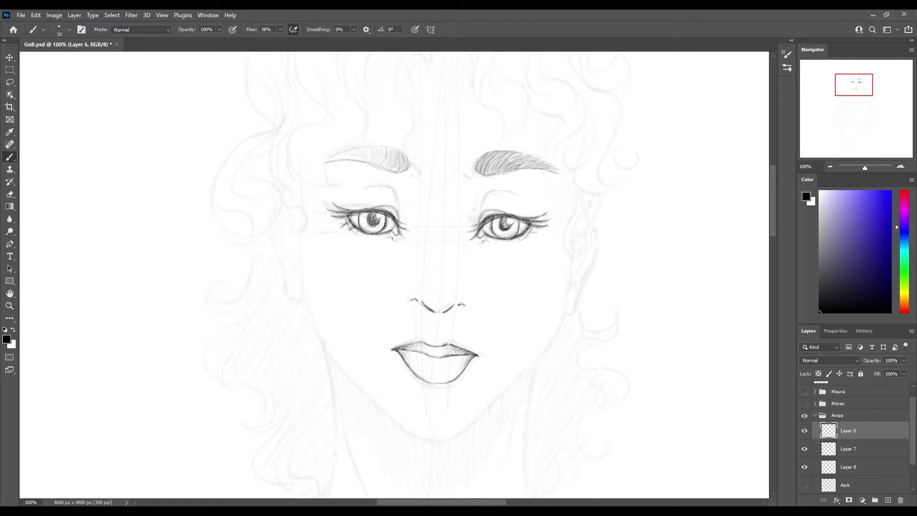
Fill the outer and middle parts of the left eyebrow, check against the sketch, and save.
{"action": "mouse_move", "coordinate": [335, 160]}
{"action": "left_mouse_down"}
{"action": "mouse_move", "coordinate": [406, 150]}
{"action": "mouse_move", "coordinate": [386, 147]}
{"action": "left_mouse_up"}
{"action": "left_click_drag", "start_coordinate": [385, 169], "coordinate": [391, 147]}
{"action": "mouse_move", "coordinate": [370, 160]}
{"action": "left_mouse_down"}
{"action": "mouse_move", "coordinate": [379, 147]}
{"action": "mouse_move", "coordinate": [362, 152]}
{"action": "mouse_move", "coordinate": [375, 149]}
{"action": "left_mouse_up"}
{"action": "left_click_drag", "start_coordinate": [379, 157], "coordinate": [384, 148]}
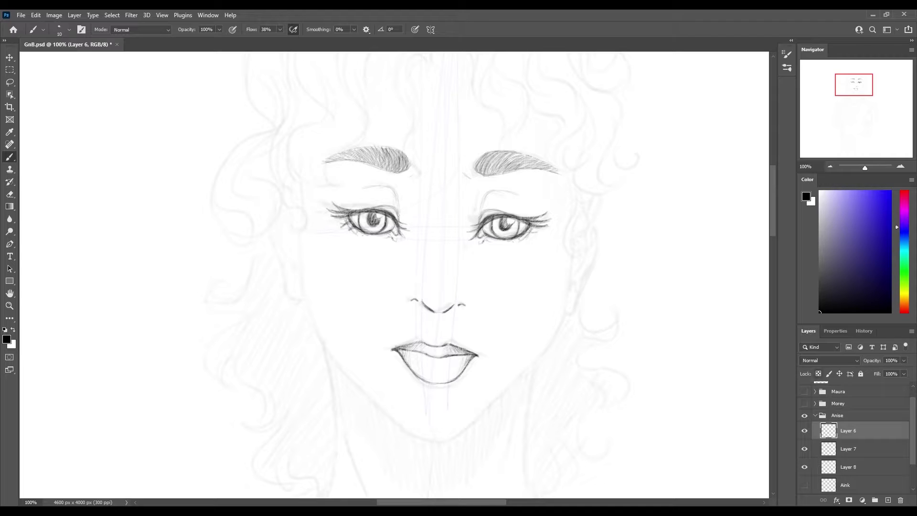
{"action": "left_click", "coordinate": [804, 466]}
{"action": "key", "text": "ctrl+s"}
Draw the left and right jawlines down to the chin and save.
{"action": "mouse_move", "coordinate": [300, 245]}
{"action": "left_mouse_down"}
{"action": "mouse_move", "coordinate": [315, 329]}
{"action": "mouse_move", "coordinate": [401, 425]}
{"action": "left_mouse_up"}
{"action": "left_click_drag", "start_coordinate": [571, 256], "coordinate": [451, 436]}
{"action": "key", "text": "ctrl+s"}
Zoom out and pencil curling strands over the forehead and down the left side.
{"action": "scroll", "coordinate": [394, 275], "scroll_direction": "up", "scroll_amount": 3}
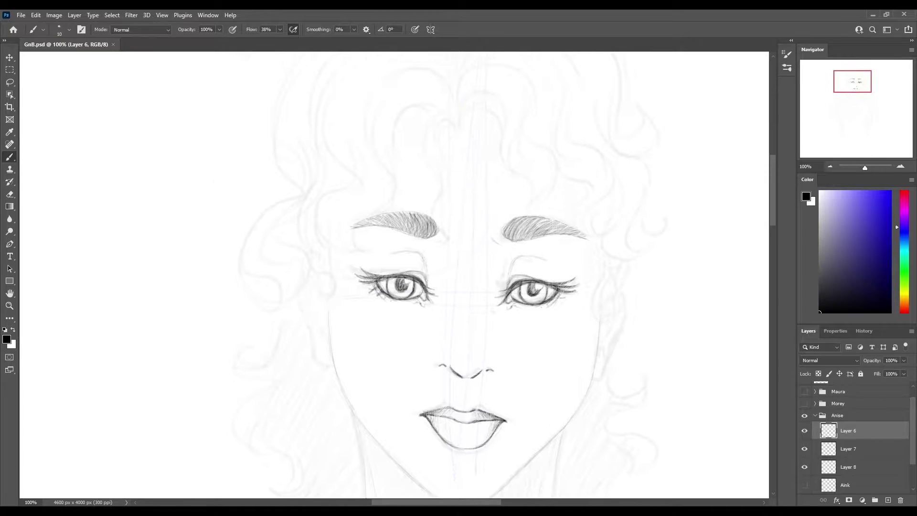
{"action": "scroll", "coordinate": [394, 275], "scroll_direction": "up", "scroll_amount": 3}
{"action": "left_click_drag", "start_coordinate": [426, 171], "coordinate": [432, 261]}
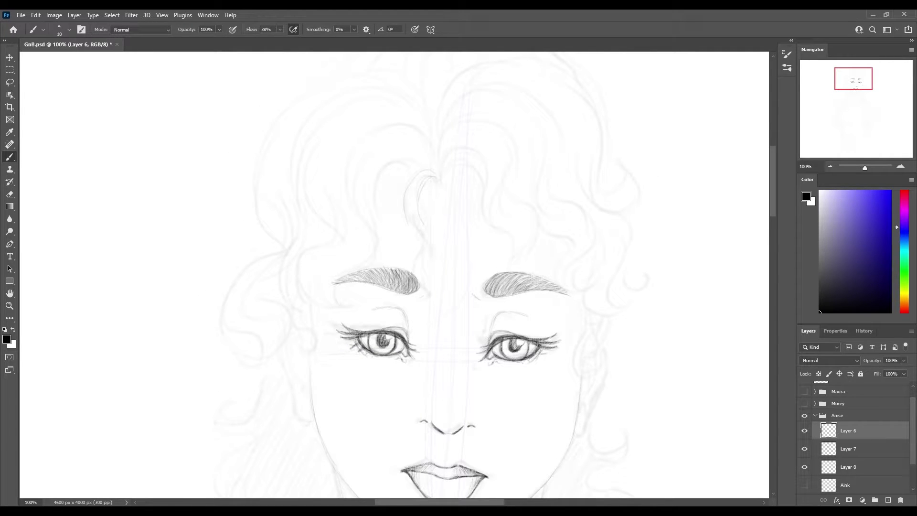
{"action": "mouse_move", "coordinate": [439, 180]}
{"action": "left_mouse_down"}
{"action": "mouse_move", "coordinate": [422, 193]}
{"action": "mouse_move", "coordinate": [421, 262]}
{"action": "left_mouse_up"}
{"action": "mouse_move", "coordinate": [407, 190]}
{"action": "left_mouse_down"}
{"action": "mouse_move", "coordinate": [403, 216]}
{"action": "mouse_move", "coordinate": [376, 256]}
{"action": "left_mouse_up"}
{"action": "left_click_drag", "start_coordinate": [365, 182], "coordinate": [414, 169]}
{"action": "left_click_drag", "start_coordinate": [362, 214], "coordinate": [358, 254]}
{"action": "left_click_drag", "start_coordinate": [336, 275], "coordinate": [340, 308]}
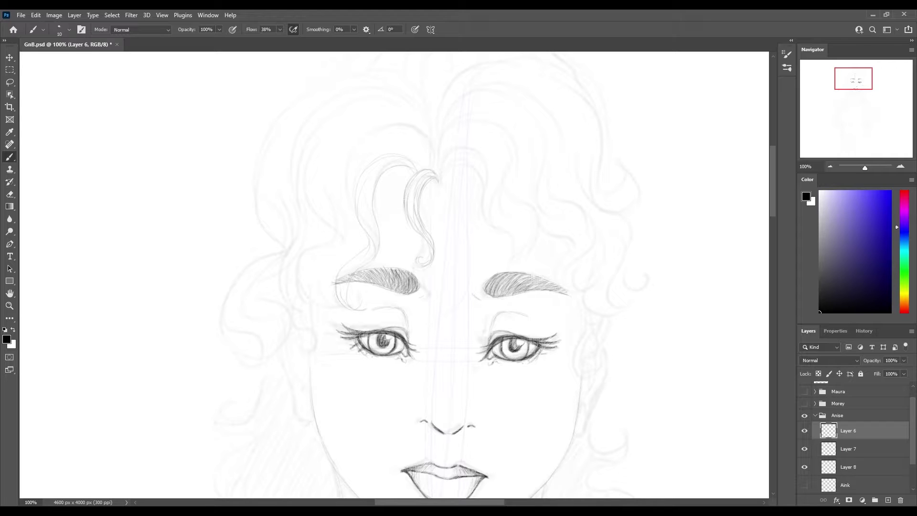
{"action": "left_click_drag", "start_coordinate": [381, 130], "coordinate": [342, 227]}
{"action": "left_click_drag", "start_coordinate": [358, 227], "coordinate": [354, 241]}
Add long curving strands, curls and short lines across the left and lower-left hair.
{"action": "left_click_drag", "start_coordinate": [345, 187], "coordinate": [334, 227]}
{"action": "left_click_drag", "start_coordinate": [328, 316], "coordinate": [348, 317]}
{"action": "left_click_drag", "start_coordinate": [349, 109], "coordinate": [310, 241]}
{"action": "left_click_drag", "start_coordinate": [334, 294], "coordinate": [332, 313]}
{"action": "left_click_drag", "start_coordinate": [282, 230], "coordinate": [305, 253]}
{"action": "left_click_drag", "start_coordinate": [281, 276], "coordinate": [276, 304]}
{"action": "left_click_drag", "start_coordinate": [327, 282], "coordinate": [304, 319]}
{"action": "left_click_drag", "start_coordinate": [361, 125], "coordinate": [427, 139]}
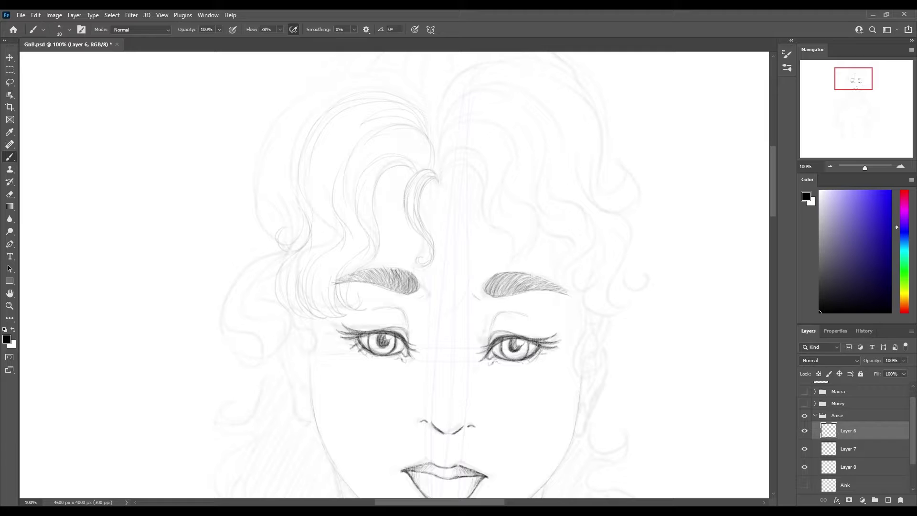
{"action": "mouse_move", "coordinate": [359, 82]}
{"action": "left_mouse_down"}
{"action": "mouse_move", "coordinate": [290, 133]}
{"action": "mouse_move", "coordinate": [265, 221]}
{"action": "mouse_move", "coordinate": [286, 257]}
{"action": "left_mouse_up"}
{"action": "left_click_drag", "start_coordinate": [219, 314], "coordinate": [219, 334]}
{"action": "left_click_drag", "start_coordinate": [287, 355], "coordinate": [275, 382]}
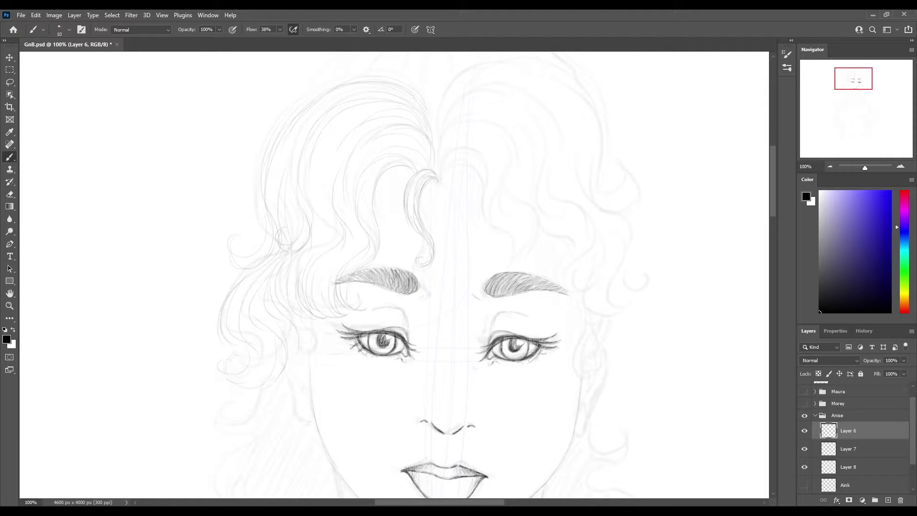
{"action": "left_click_drag", "start_coordinate": [284, 293], "coordinate": [272, 320]}
{"action": "left_click_drag", "start_coordinate": [310, 295], "coordinate": [292, 327]}
{"action": "left_click_drag", "start_coordinate": [320, 354], "coordinate": [307, 365]}
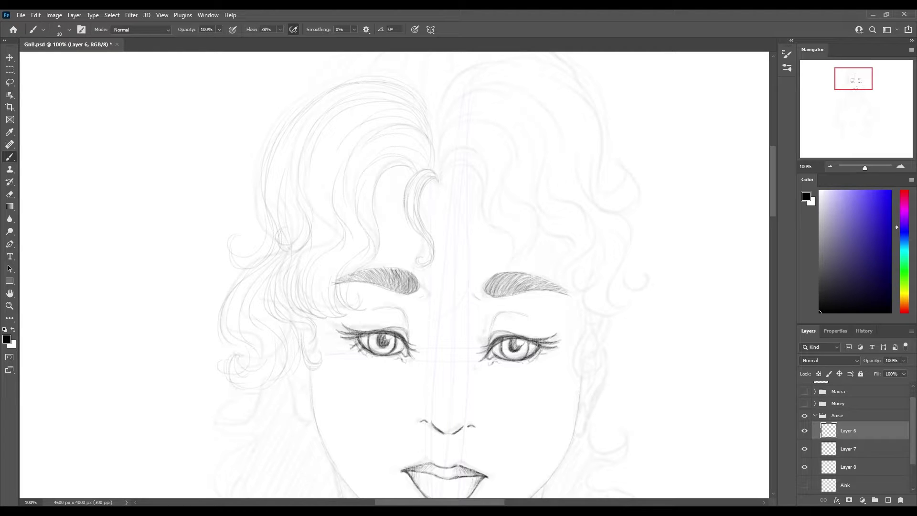
Draw hair strands along the left cheek edge.
{"action": "scroll", "coordinate": [394, 274], "scroll_direction": "right", "scroll_amount": 3}
{"action": "scroll", "coordinate": [394, 274], "scroll_direction": "down", "scroll_amount": 3}
{"action": "scroll", "coordinate": [394, 275], "scroll_direction": "down", "scroll_amount": 5}
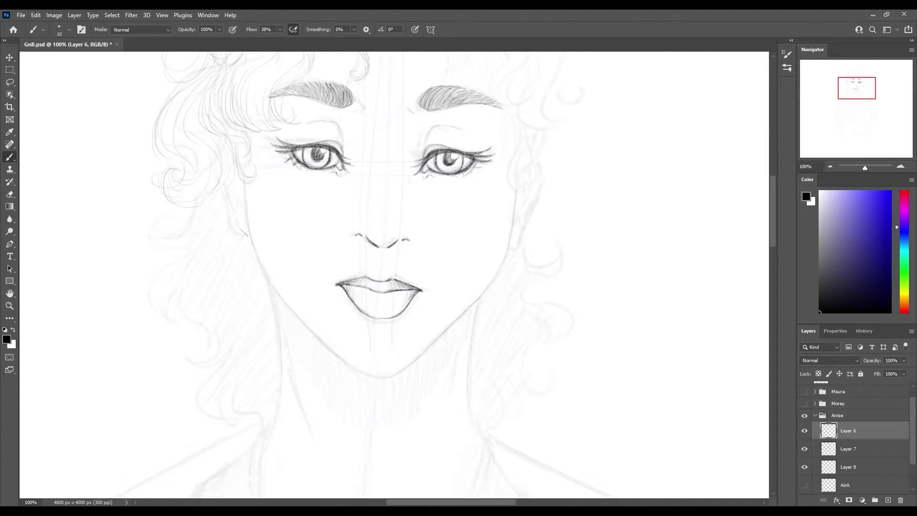
{"action": "mouse_move", "coordinate": [248, 214]}
{"action": "left_mouse_down"}
{"action": "mouse_move", "coordinate": [256, 262]}
{"action": "mouse_move", "coordinate": [243, 292]}
{"action": "left_mouse_up"}
{"action": "scroll", "coordinate": [394, 275], "scroll_direction": "up", "scroll_amount": 10}
Draw long curls right of the hair part and extra strands near the part's top.
{"action": "mouse_move", "coordinate": [373, 219]}
{"action": "left_mouse_down"}
{"action": "mouse_move", "coordinate": [423, 224]}
{"action": "mouse_move", "coordinate": [410, 207]}
{"action": "left_mouse_up"}
{"action": "left_click_drag", "start_coordinate": [419, 166], "coordinate": [444, 309]}
{"action": "left_click_drag", "start_coordinate": [453, 201], "coordinate": [475, 301]}
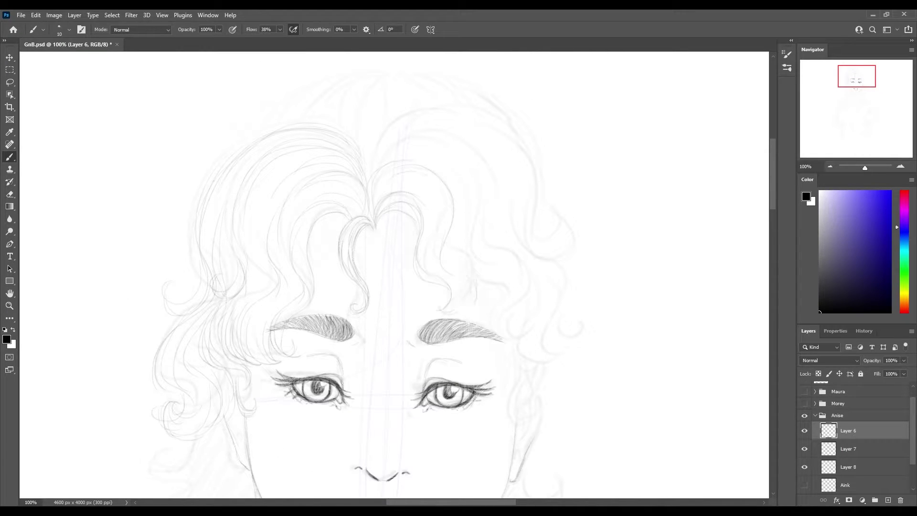
{"action": "left_click_drag", "start_coordinate": [384, 148], "coordinate": [456, 127]}
{"action": "left_click_drag", "start_coordinate": [541, 321], "coordinate": [519, 334]}
{"action": "left_click_drag", "start_coordinate": [496, 210], "coordinate": [485, 234]}
{"action": "left_click_drag", "start_coordinate": [527, 285], "coordinate": [521, 302]}
{"action": "left_click_drag", "start_coordinate": [494, 262], "coordinate": [467, 321]}
{"action": "left_click_drag", "start_coordinate": [425, 156], "coordinate": [385, 167]}
{"action": "left_click_drag", "start_coordinate": [401, 112], "coordinate": [371, 181]}
{"action": "left_click_drag", "start_coordinate": [364, 91], "coordinate": [357, 138]}
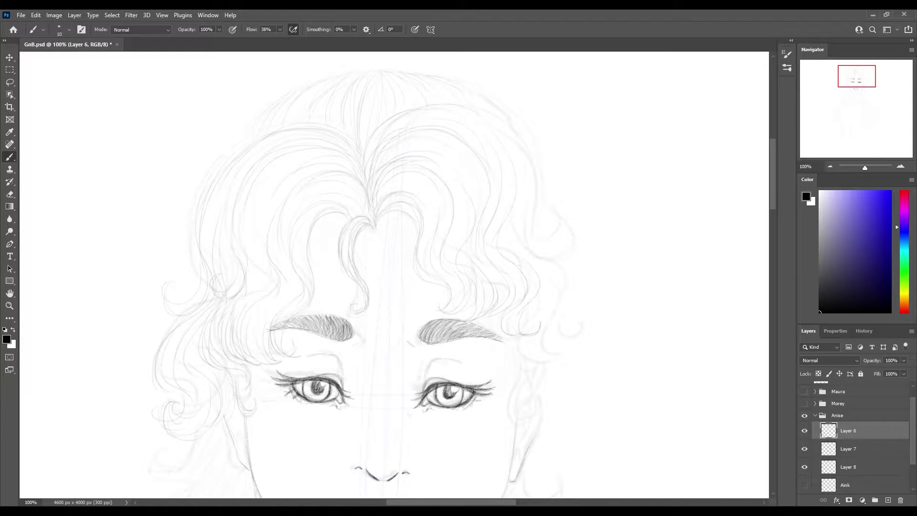
Pencil curls down the right side of the hair and across the top right.
{"action": "left_click_drag", "start_coordinate": [511, 139], "coordinate": [529, 234]}
{"action": "left_click_drag", "start_coordinate": [552, 219], "coordinate": [576, 272]}
{"action": "left_click_drag", "start_coordinate": [574, 306], "coordinate": [586, 342]}
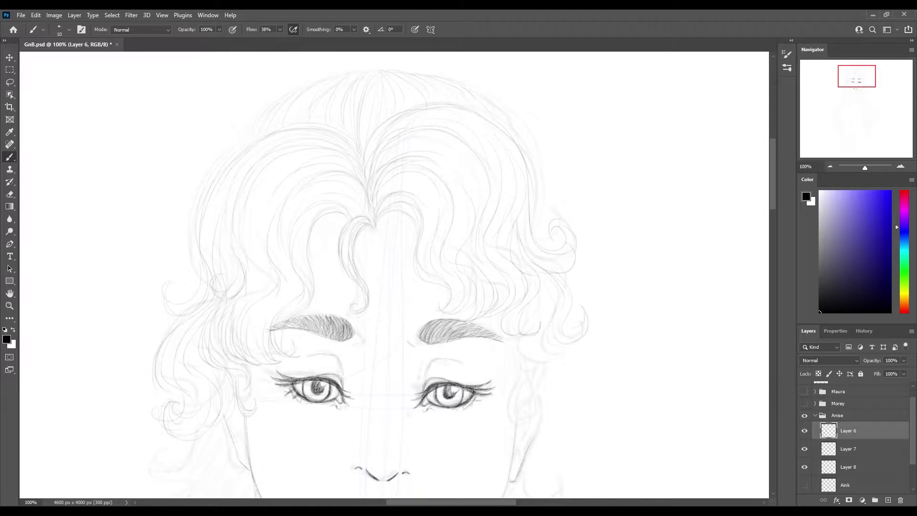
{"action": "mouse_move", "coordinate": [544, 305]}
{"action": "left_mouse_down"}
{"action": "mouse_move", "coordinate": [556, 346]}
{"action": "mouse_move", "coordinate": [552, 384]}
{"action": "left_mouse_up"}
{"action": "left_click_drag", "start_coordinate": [459, 91], "coordinate": [513, 140]}
{"action": "scroll", "coordinate": [394, 274], "scroll_direction": "down", "scroll_amount": 3}
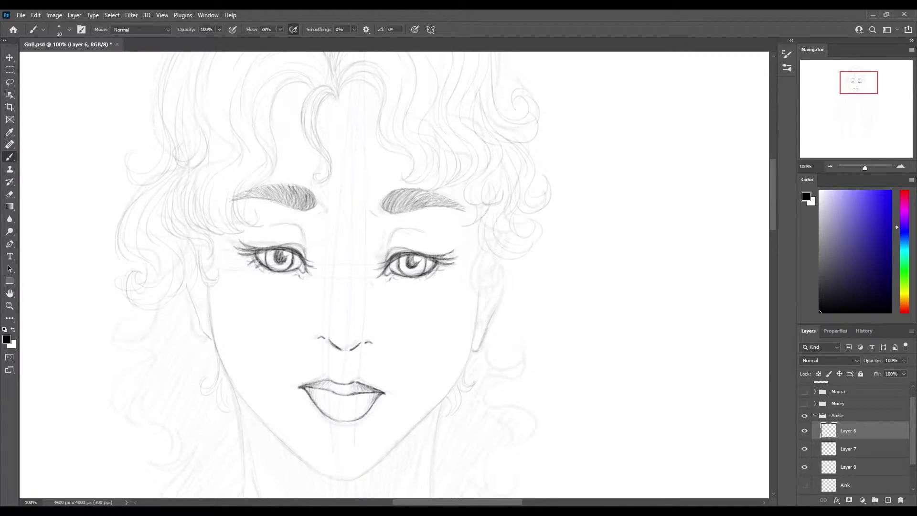
{"action": "left_click_drag", "start_coordinate": [553, 215], "coordinate": [539, 233]}
{"action": "mouse_move", "coordinate": [487, 262]}
{"action": "left_mouse_down"}
{"action": "mouse_move", "coordinate": [497, 290]}
{"action": "mouse_move", "coordinate": [526, 292]}
{"action": "left_mouse_up"}
{"action": "mouse_move", "coordinate": [531, 222]}
{"action": "left_mouse_down"}
{"action": "mouse_move", "coordinate": [467, 276]}
{"action": "mouse_move", "coordinate": [483, 323]}
{"action": "left_mouse_up"}
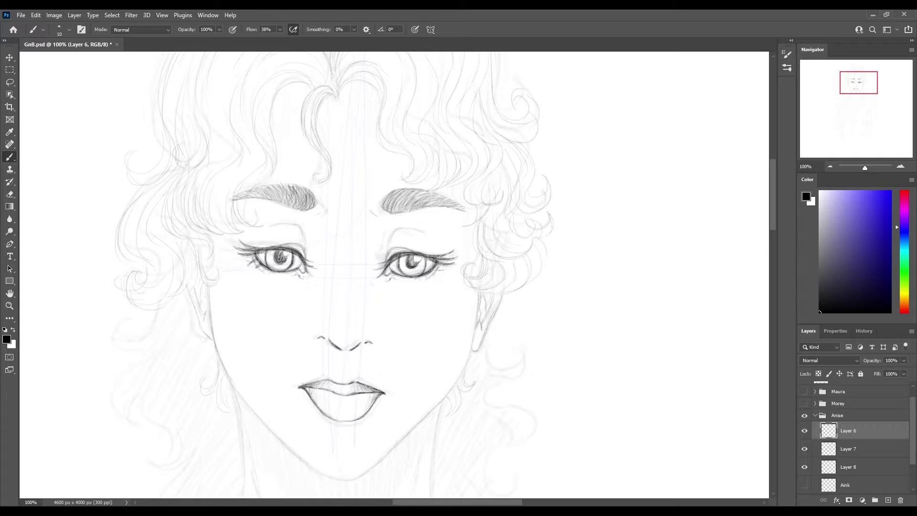
Darken the right and left neck lines and the jawline around the chin.
{"action": "scroll", "coordinate": [394, 274], "scroll_direction": "down", "scroll_amount": 2}
{"action": "scroll", "coordinate": [394, 275], "scroll_direction": "down", "scroll_amount": 3}
{"action": "left_click_drag", "start_coordinate": [440, 174], "coordinate": [445, 320]}
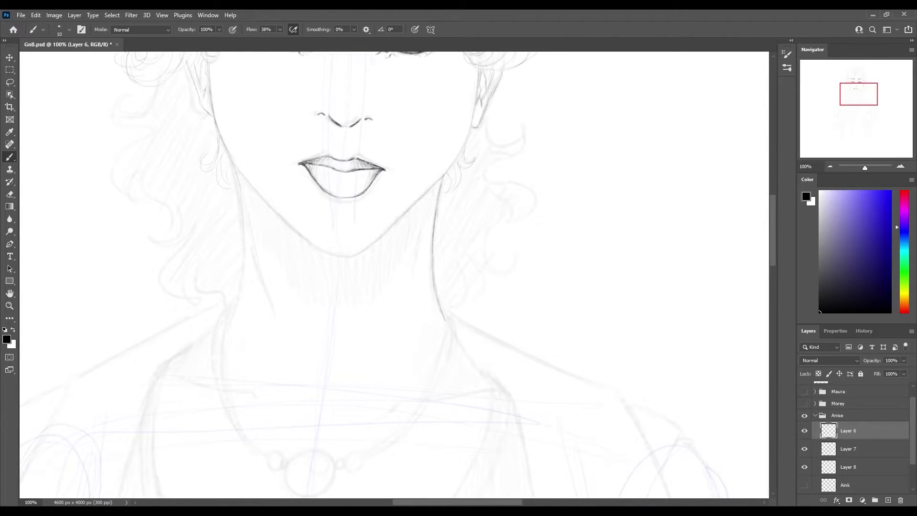
{"action": "left_click_drag", "start_coordinate": [235, 164], "coordinate": [230, 317]}
{"action": "mouse_move", "coordinate": [209, 72]}
{"action": "left_mouse_down"}
{"action": "mouse_move", "coordinate": [245, 176]}
{"action": "mouse_move", "coordinate": [333, 255]}
{"action": "mouse_move", "coordinate": [434, 187]}
{"action": "mouse_move", "coordinate": [478, 87]}
{"action": "mouse_move", "coordinate": [211, 115]}
{"action": "mouse_move", "coordinate": [207, 88]}
{"action": "left_mouse_up"}
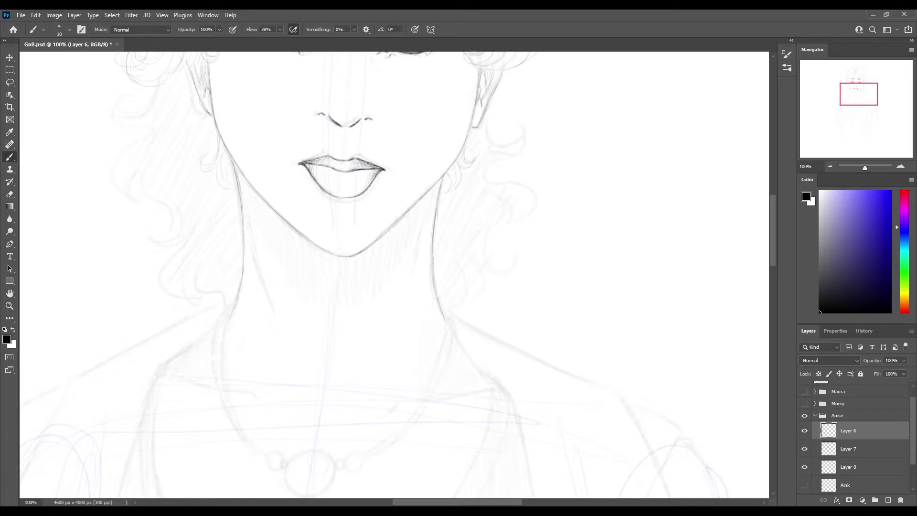
Hatch shading under the jawline and chin, including the right side of the jaw.
{"action": "mouse_move", "coordinate": [253, 192]}
{"action": "left_mouse_down"}
{"action": "mouse_move", "coordinate": [262, 237]}
{"action": "mouse_move", "coordinate": [301, 270]}
{"action": "left_mouse_up"}
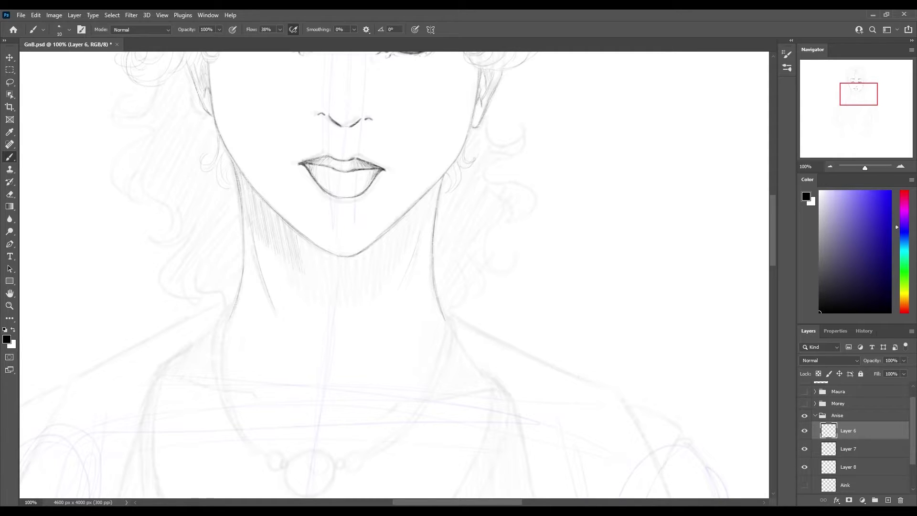
{"action": "mouse_move", "coordinate": [295, 233]}
{"action": "left_mouse_down"}
{"action": "mouse_move", "coordinate": [310, 261]}
{"action": "mouse_move", "coordinate": [357, 281]}
{"action": "left_mouse_up"}
{"action": "left_click_drag", "start_coordinate": [378, 235], "coordinate": [388, 254]}
{"action": "left_click_drag", "start_coordinate": [406, 214], "coordinate": [397, 249]}
{"action": "left_click_drag", "start_coordinate": [440, 180], "coordinate": [425, 214]}
{"action": "mouse_move", "coordinate": [368, 250]}
{"action": "left_mouse_down"}
{"action": "mouse_move", "coordinate": [360, 264]}
{"action": "mouse_move", "coordinate": [370, 258]}
{"action": "left_mouse_up"}
{"action": "left_click_drag", "start_coordinate": [423, 208], "coordinate": [420, 222]}
{"action": "left_click_drag", "start_coordinate": [416, 220], "coordinate": [413, 235]}
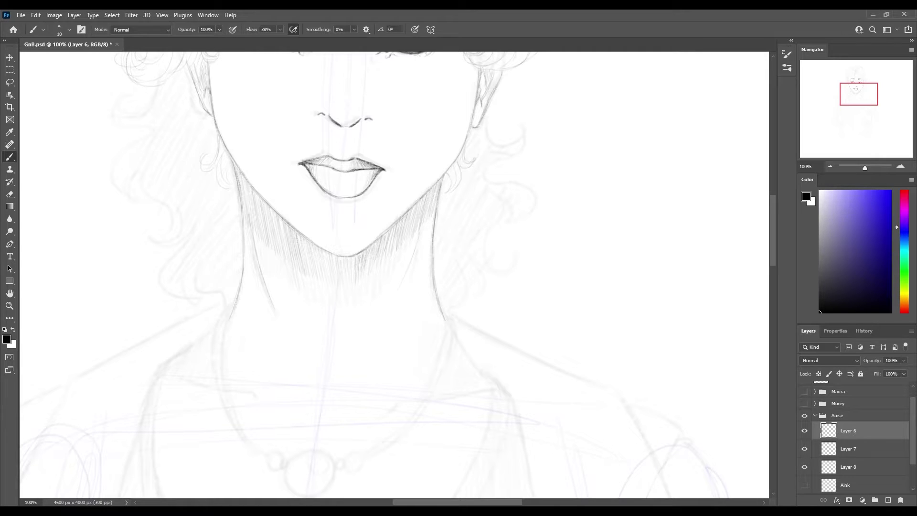
Replace the long hatching below the chin with shorter hatching under the jaw and chin.
{"action": "key", "text": "ctrl+z"}
{"action": "left_click_drag", "start_coordinate": [327, 253], "coordinate": [333, 260]}
{"action": "mouse_move", "coordinate": [335, 255]}
{"action": "left_mouse_down"}
{"action": "mouse_move", "coordinate": [342, 266]}
{"action": "mouse_move", "coordinate": [309, 255]}
{"action": "left_mouse_up"}
{"action": "mouse_move", "coordinate": [307, 232]}
{"action": "left_mouse_down"}
{"action": "mouse_move", "coordinate": [300, 253]}
{"action": "mouse_move", "coordinate": [338, 272]}
{"action": "left_mouse_up"}
{"action": "left_click_drag", "start_coordinate": [395, 225], "coordinate": [376, 263]}
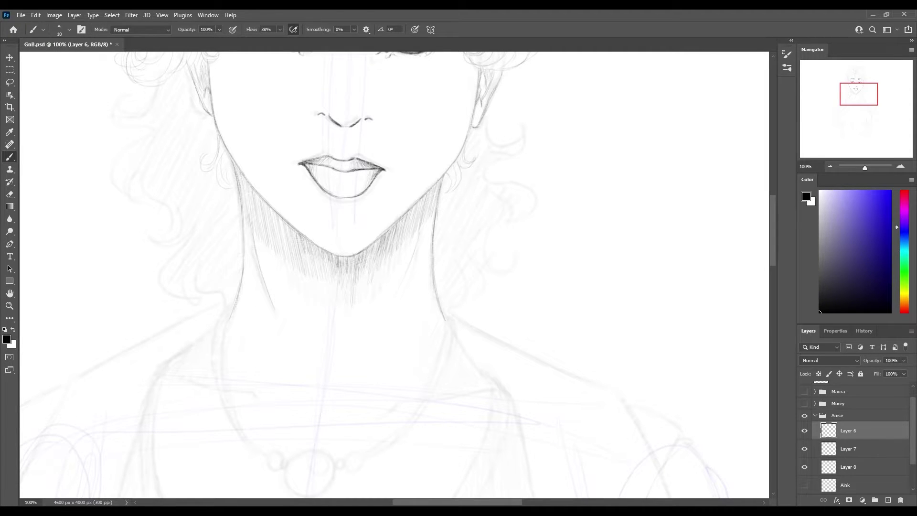
{"action": "left_click_drag", "start_coordinate": [422, 202], "coordinate": [402, 255]}
{"action": "left_click_drag", "start_coordinate": [438, 183], "coordinate": [428, 205]}
Darken shading under both sides of the jaw, then hide sketch Layers 7 and 8.
{"action": "left_click_drag", "start_coordinate": [278, 204], "coordinate": [265, 233]}
{"action": "left_click_drag", "start_coordinate": [294, 213], "coordinate": [280, 247]}
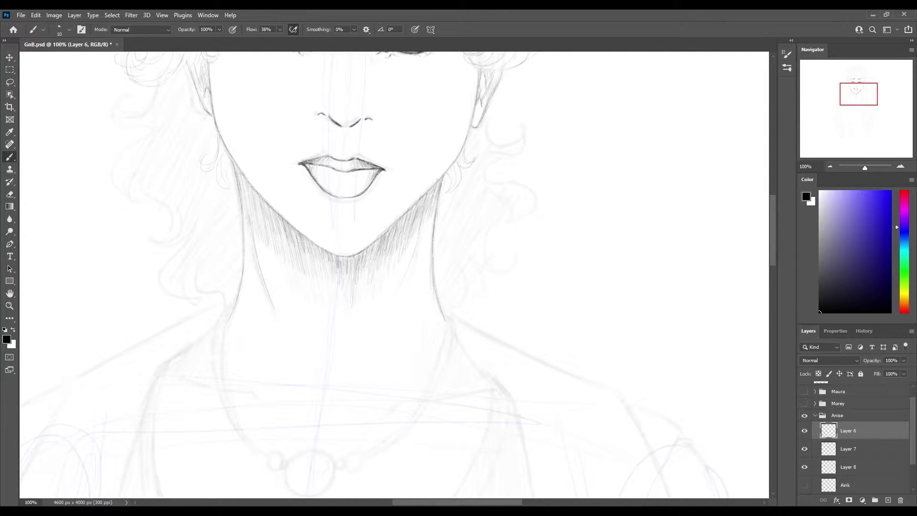
{"action": "left_click_drag", "start_coordinate": [405, 214], "coordinate": [386, 231]}
{"action": "left_click_drag", "start_coordinate": [429, 190], "coordinate": [399, 219]}
{"action": "left_click_drag", "start_coordinate": [427, 196], "coordinate": [397, 226]}
{"action": "left_click_drag", "start_coordinate": [438, 185], "coordinate": [371, 248]}
{"action": "left_click_drag", "start_coordinate": [242, 172], "coordinate": [287, 238]}
{"action": "left_click_drag", "start_coordinate": [326, 224], "coordinate": [287, 254]}
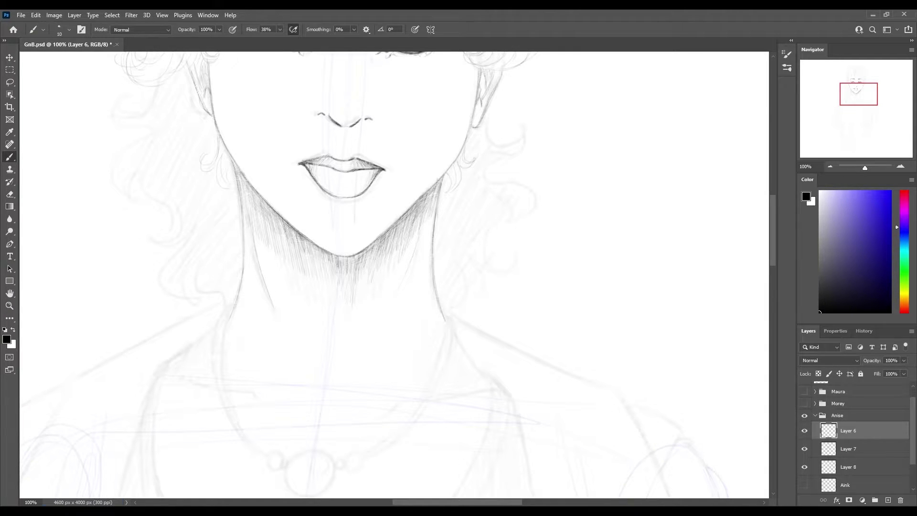
{"action": "left_click_drag", "start_coordinate": [804, 448], "coordinate": [804, 466]}
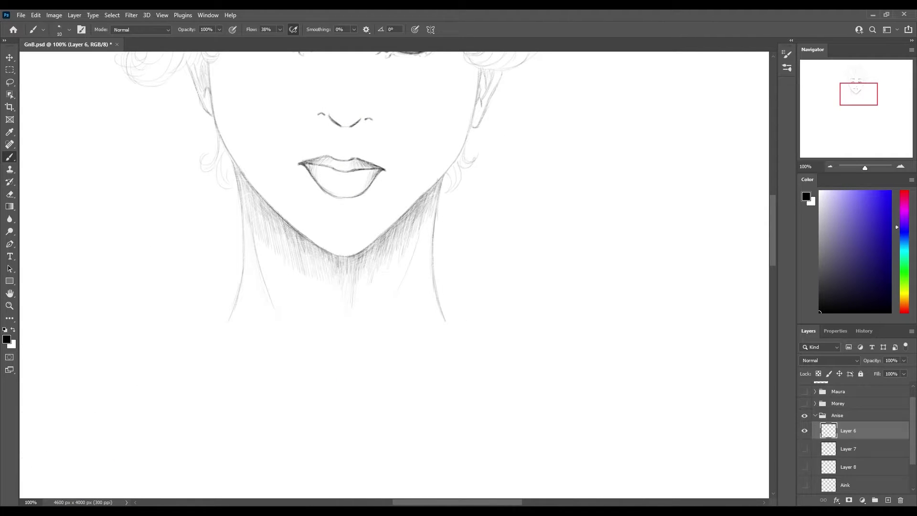
Add darker hatching under the chin and along the right jawline.
{"action": "left_click_drag", "start_coordinate": [362, 253], "coordinate": [336, 259]}
{"action": "mouse_move", "coordinate": [386, 232]}
{"action": "left_mouse_down"}
{"action": "mouse_move", "coordinate": [356, 258]}
{"action": "mouse_move", "coordinate": [454, 163]}
{"action": "left_mouse_up"}
{"action": "left_click_drag", "start_coordinate": [363, 254], "coordinate": [456, 159]}
{"action": "mouse_move", "coordinate": [382, 242]}
{"action": "left_mouse_down"}
{"action": "mouse_move", "coordinate": [363, 262]}
{"action": "mouse_move", "coordinate": [378, 256]}
{"action": "left_mouse_up"}
{"action": "left_click_drag", "start_coordinate": [428, 207], "coordinate": [412, 229]}
{"action": "left_click_drag", "start_coordinate": [440, 185], "coordinate": [436, 207]}
{"action": "mouse_move", "coordinate": [437, 203]}
{"action": "left_mouse_down"}
{"action": "mouse_move", "coordinate": [434, 252]}
{"action": "mouse_move", "coordinate": [431, 198]}
{"action": "left_mouse_up"}
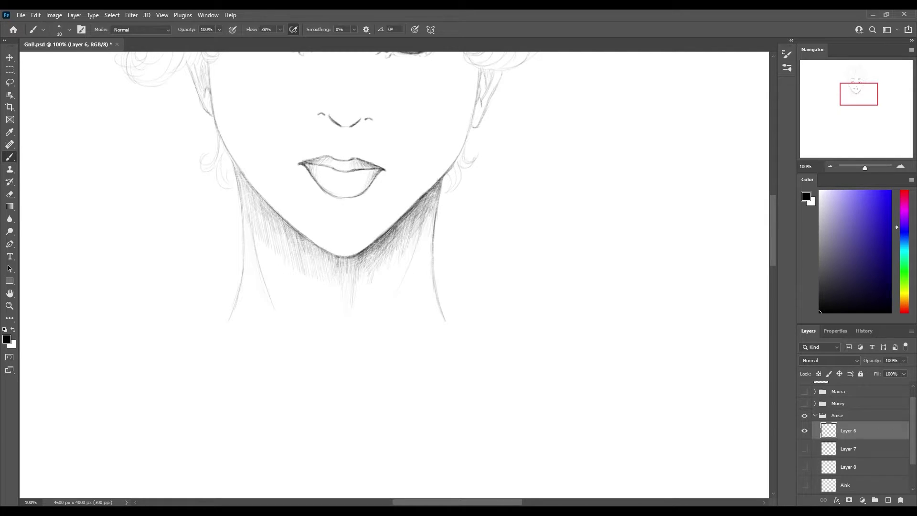
Hatch along the left jawline, undoing and redrawing the last strokes.
{"action": "left_click_drag", "start_coordinate": [436, 234], "coordinate": [438, 184]}
{"action": "mouse_move", "coordinate": [219, 128]}
{"action": "left_mouse_down"}
{"action": "mouse_move", "coordinate": [243, 175]}
{"action": "mouse_move", "coordinate": [303, 236]}
{"action": "left_mouse_up"}
{"action": "left_click_drag", "start_coordinate": [291, 228], "coordinate": [324, 251]}
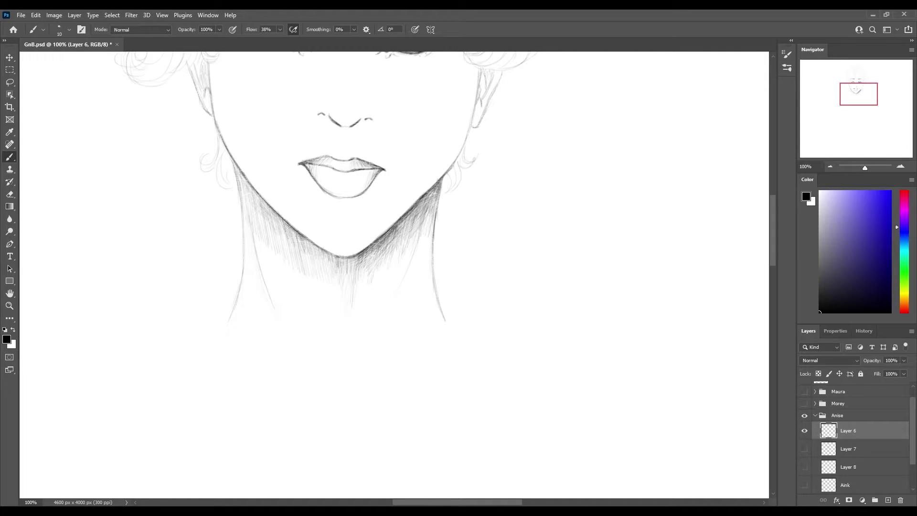
{"action": "left_click_drag", "start_coordinate": [251, 196], "coordinate": [288, 235]}
{"action": "mouse_move", "coordinate": [232, 155]}
{"action": "left_mouse_down"}
{"action": "mouse_move", "coordinate": [246, 196]}
{"action": "mouse_move", "coordinate": [239, 189]}
{"action": "left_mouse_up"}
{"action": "key", "text": "ctrl+z"}
{"action": "key", "text": "ctrl+z"}
{"action": "key", "text": "ctrl+z"}
{"action": "left_click_drag", "start_coordinate": [247, 181], "coordinate": [281, 224]}
Darken the left jaw shading toward the chin and just right of the chin point.
{"action": "left_click_drag", "start_coordinate": [273, 214], "coordinate": [336, 267]}
{"action": "mouse_move", "coordinate": [238, 169]}
{"action": "left_mouse_down"}
{"action": "mouse_move", "coordinate": [260, 214]}
{"action": "mouse_move", "coordinate": [286, 227]}
{"action": "mouse_move", "coordinate": [268, 211]}
{"action": "left_mouse_up"}
{"action": "left_click_drag", "start_coordinate": [255, 199], "coordinate": [330, 255]}
{"action": "mouse_move", "coordinate": [268, 230]}
{"action": "left_mouse_down"}
{"action": "mouse_move", "coordinate": [332, 266]}
{"action": "mouse_move", "coordinate": [340, 260]}
{"action": "left_mouse_up"}
{"action": "left_click_drag", "start_coordinate": [263, 198], "coordinate": [294, 229]}
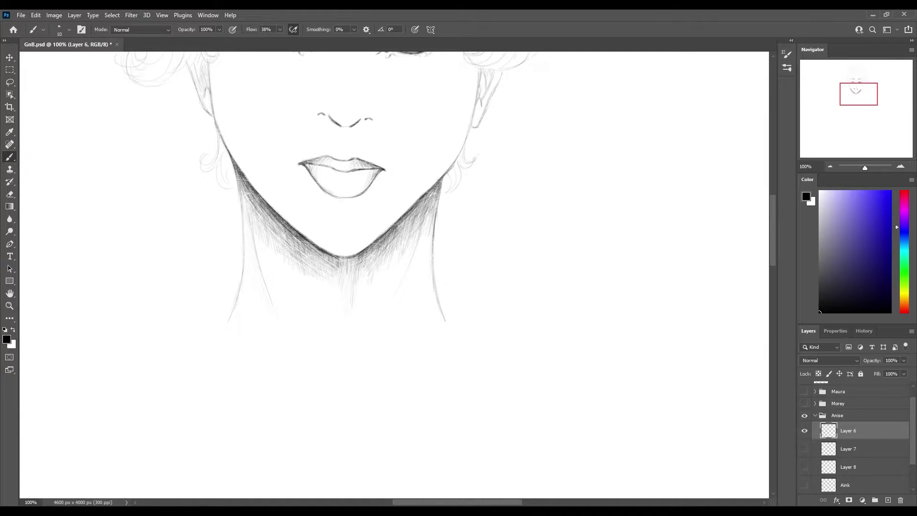
{"action": "left_click_drag", "start_coordinate": [231, 154], "coordinate": [249, 183]}
{"action": "mouse_move", "coordinate": [366, 254]}
{"action": "left_mouse_down"}
{"action": "mouse_move", "coordinate": [338, 263]}
{"action": "mouse_move", "coordinate": [343, 268]}
{"action": "left_mouse_up"}
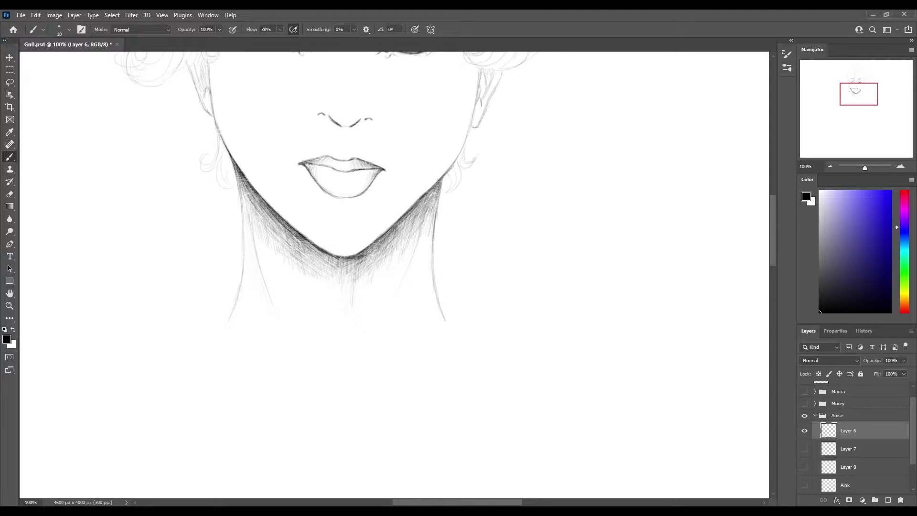
Rework the right jaw hatching higher up and darken the right jawline near the neck.
{"action": "left_click_drag", "start_coordinate": [401, 222], "coordinate": [359, 257]}
{"action": "key", "text": "ctrl+z"}
{"action": "left_click_drag", "start_coordinate": [396, 223], "coordinate": [380, 238]}
{"action": "left_click_drag", "start_coordinate": [444, 172], "coordinate": [398, 223]}
{"action": "left_click_drag", "start_coordinate": [445, 173], "coordinate": [432, 244]}
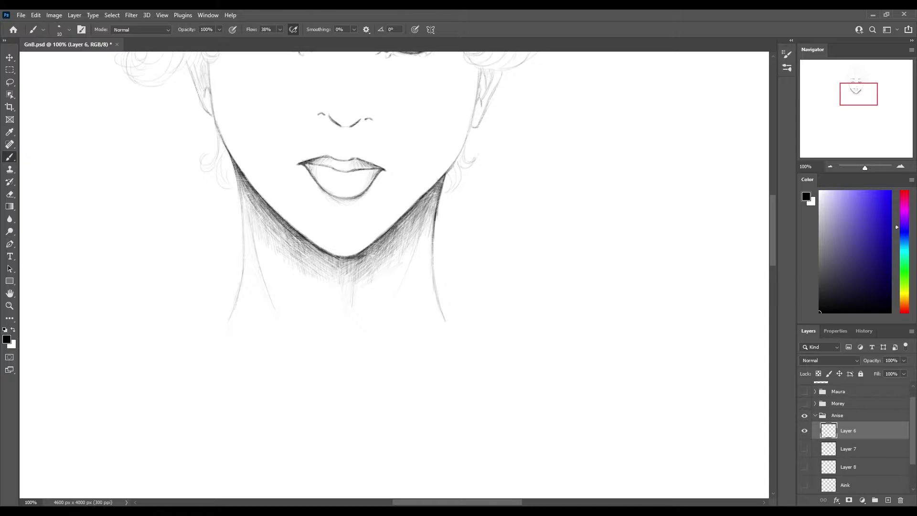
Lightly shade the upper lip, the right corner of the lips, and the nose's right half.
{"action": "left_click_drag", "start_coordinate": [307, 156], "coordinate": [336, 167]}
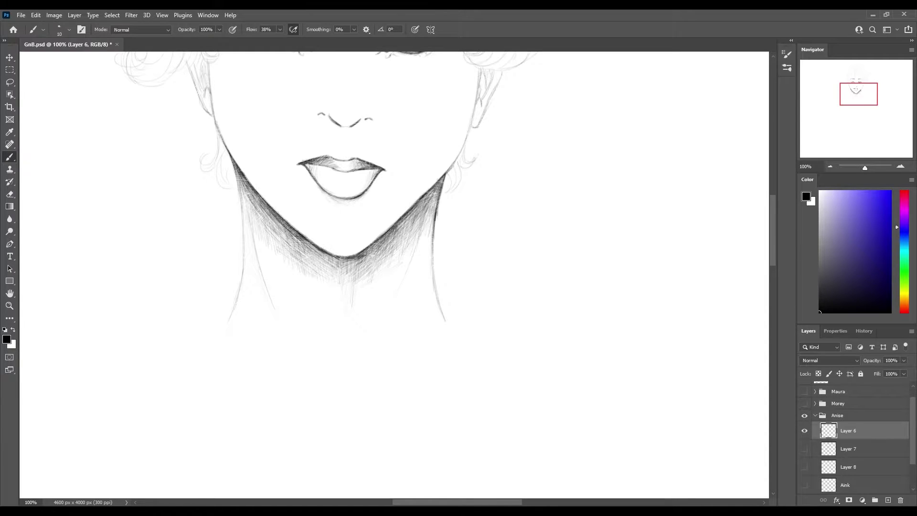
{"action": "left_click_drag", "start_coordinate": [361, 177], "coordinate": [377, 170]}
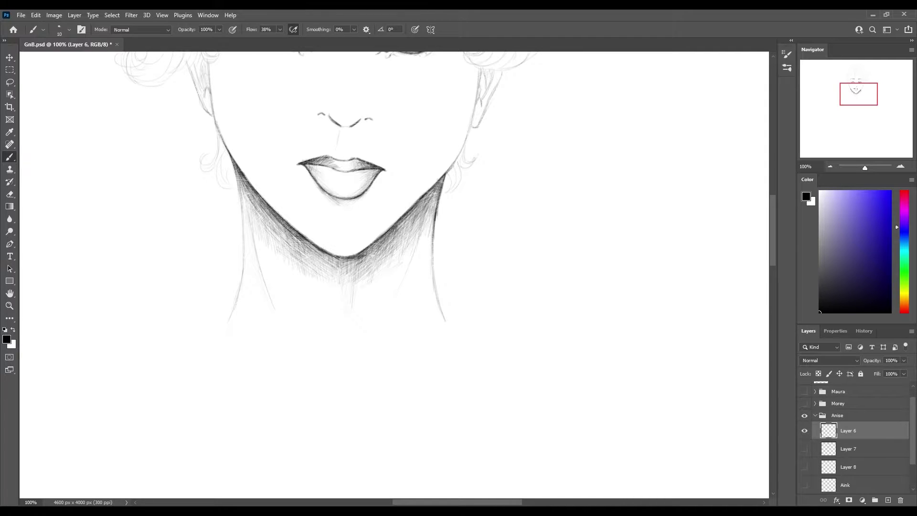
{"action": "left_click_drag", "start_coordinate": [340, 127], "coordinate": [361, 120]}
Darken the right eye's lid and crease, then save the drawing.
{"action": "left_click_drag", "start_coordinate": [382, 238], "coordinate": [410, 331]}
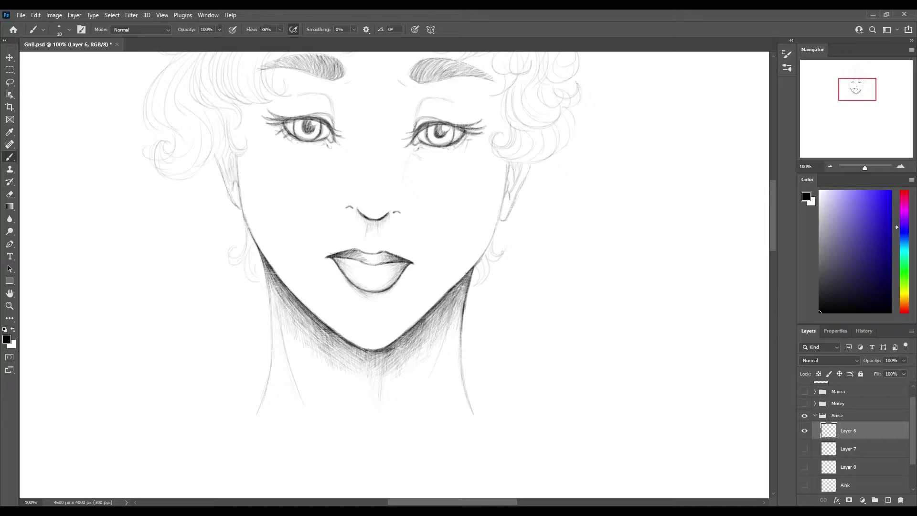
{"action": "left_click_drag", "start_coordinate": [426, 145], "coordinate": [438, 128]}
{"action": "mouse_move", "coordinate": [448, 143]}
{"action": "left_mouse_down"}
{"action": "mouse_move", "coordinate": [454, 129]}
{"action": "mouse_move", "coordinate": [439, 116]}
{"action": "left_mouse_up"}
{"action": "left_click_drag", "start_coordinate": [416, 111], "coordinate": [452, 97]}
{"action": "left_click_drag", "start_coordinate": [417, 111], "coordinate": [428, 97]}
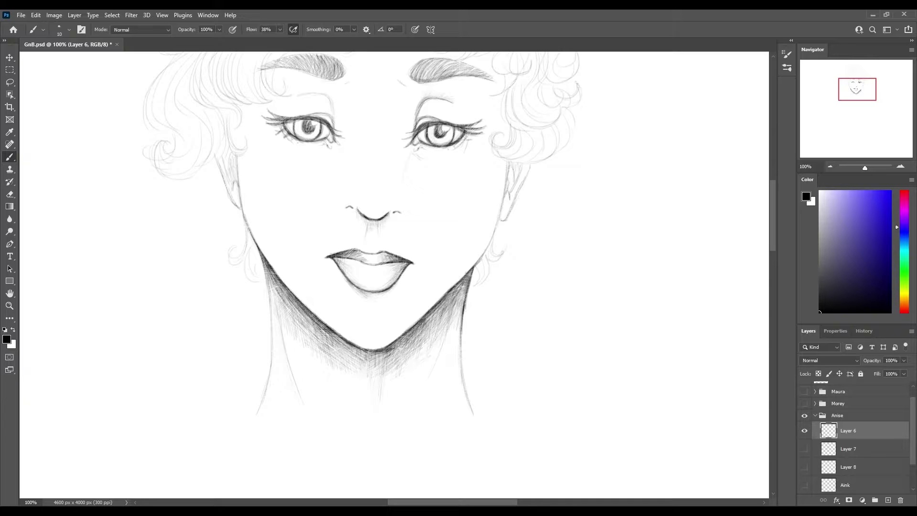
{"action": "key", "text": "ctrl+s"}
Darken the left eyebrow, the crease above the left eye, and its outer lashes.
{"action": "left_click_drag", "start_coordinate": [270, 71], "coordinate": [345, 70]}
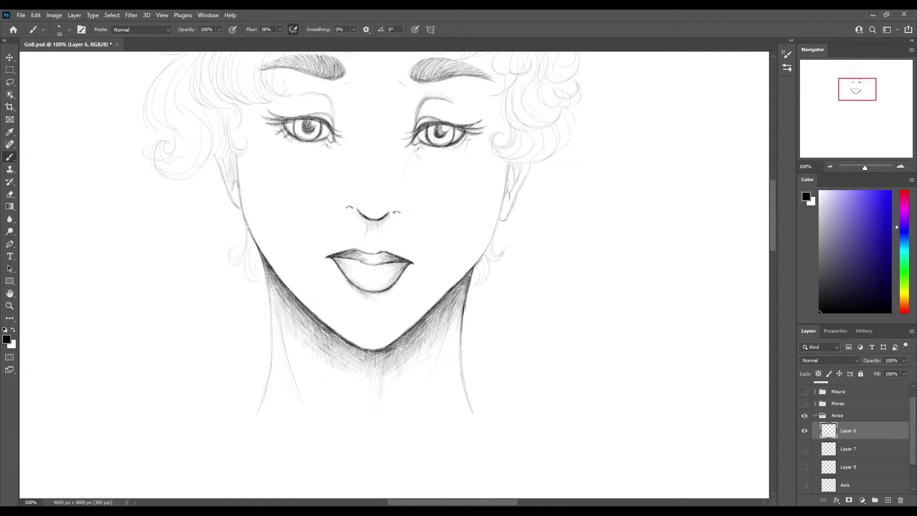
{"action": "mouse_move", "coordinate": [305, 95]}
{"action": "left_mouse_down"}
{"action": "mouse_move", "coordinate": [330, 99]}
{"action": "mouse_move", "coordinate": [271, 119]}
{"action": "left_mouse_up"}
{"action": "left_click_drag", "start_coordinate": [286, 119], "coordinate": [264, 124]}
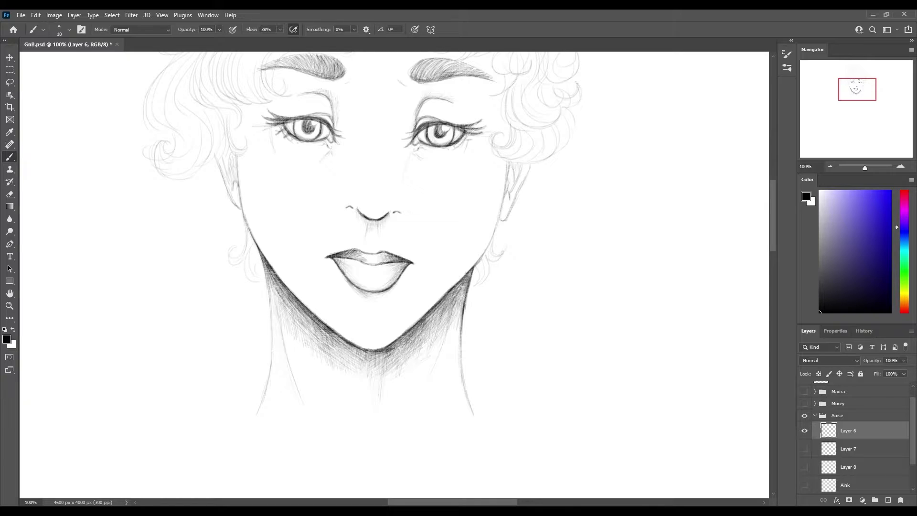
{"action": "mouse_move", "coordinate": [317, 75]}
{"action": "left_mouse_down"}
{"action": "mouse_move", "coordinate": [343, 63]}
{"action": "mouse_move", "coordinate": [323, 72]}
{"action": "left_mouse_up"}
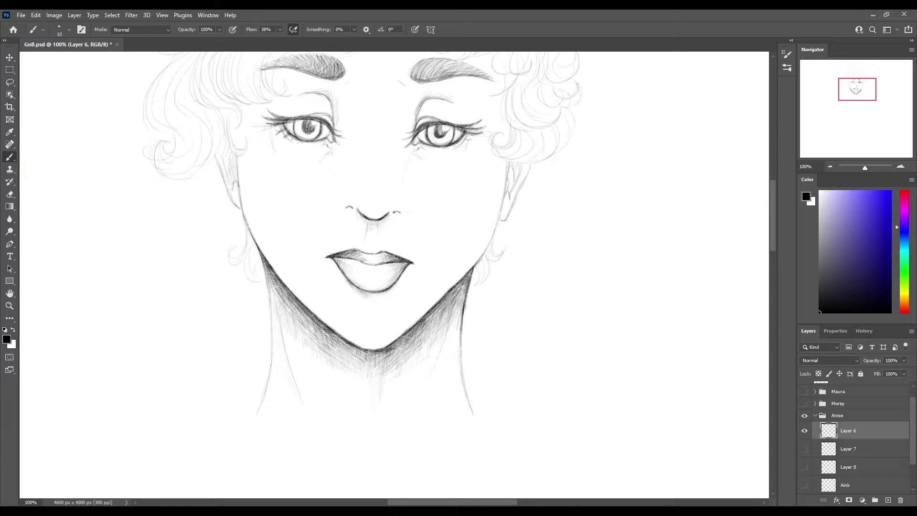
Darken the right jaw and cheek contour and the left jaw and ear line.
{"action": "left_click_drag", "start_coordinate": [451, 75], "coordinate": [475, 70]}
{"action": "left_click_drag", "start_coordinate": [508, 166], "coordinate": [476, 264]}
{"action": "left_click_drag", "start_coordinate": [505, 181], "coordinate": [485, 250]}
{"action": "left_click_drag", "start_coordinate": [237, 162], "coordinate": [258, 246]}
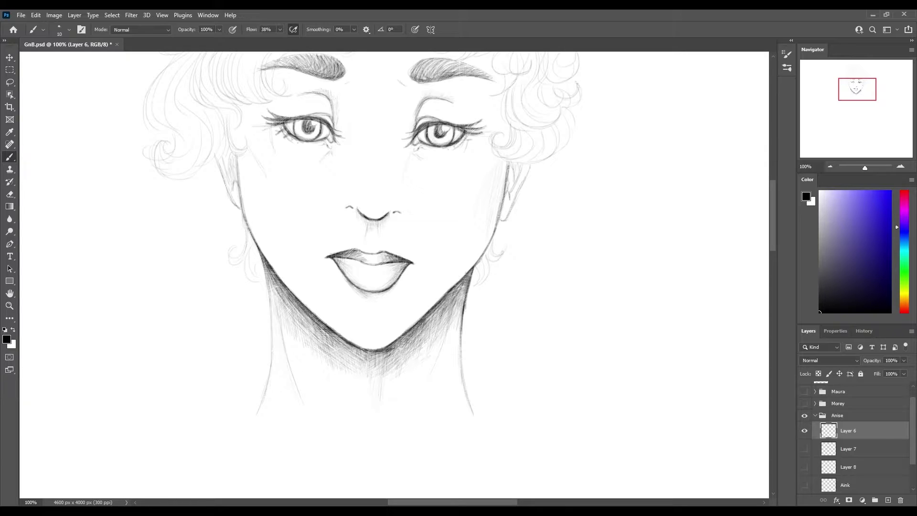
{"action": "left_click_drag", "start_coordinate": [238, 159], "coordinate": [247, 219]}
{"action": "left_click_drag", "start_coordinate": [217, 160], "coordinate": [239, 210]}
Darken the right ear outline and hatch inside both ears.
{"action": "left_click_drag", "start_coordinate": [520, 190], "coordinate": [500, 220]}
{"action": "left_click_drag", "start_coordinate": [528, 171], "coordinate": [508, 193]}
{"action": "left_click_drag", "start_coordinate": [238, 164], "coordinate": [237, 187]}
{"action": "left_click_drag", "start_coordinate": [510, 169], "coordinate": [508, 190]}
Save the drawing and darken the central forelock curl and its edges.
{"action": "scroll", "coordinate": [394, 274], "scroll_direction": "up", "scroll_amount": 4}
{"action": "key", "text": "ctrl+s"}
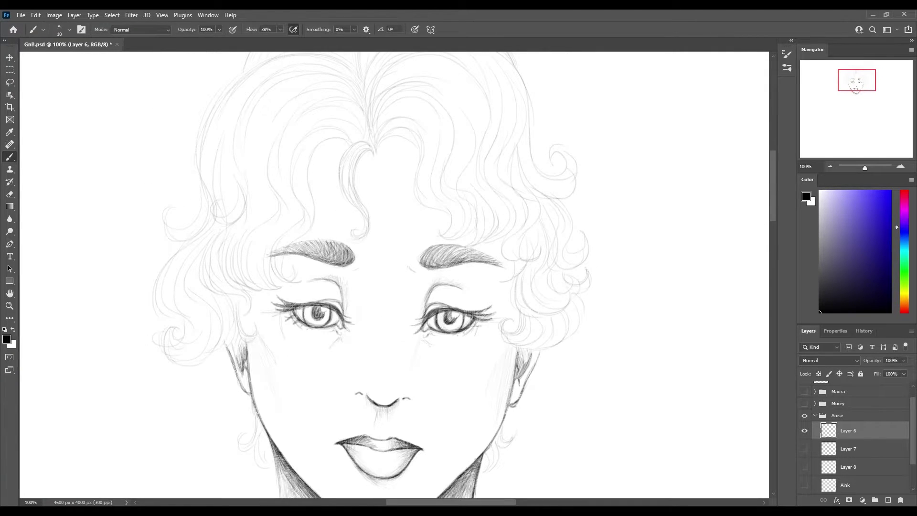
{"action": "mouse_move", "coordinate": [374, 151]}
{"action": "left_mouse_down"}
{"action": "mouse_move", "coordinate": [343, 178]}
{"action": "mouse_move", "coordinate": [363, 236]}
{"action": "left_mouse_up"}
{"action": "mouse_move", "coordinate": [353, 167]}
{"action": "left_mouse_down"}
{"action": "mouse_move", "coordinate": [339, 205]}
{"action": "mouse_move", "coordinate": [368, 239]}
{"action": "mouse_move", "coordinate": [340, 197]}
{"action": "left_mouse_up"}
{"action": "left_click_drag", "start_coordinate": [351, 158], "coordinate": [370, 237]}
{"action": "mouse_move", "coordinate": [376, 148]}
{"action": "left_mouse_down"}
{"action": "mouse_move", "coordinate": [355, 164]}
{"action": "mouse_move", "coordinate": [353, 182]}
{"action": "left_mouse_up"}
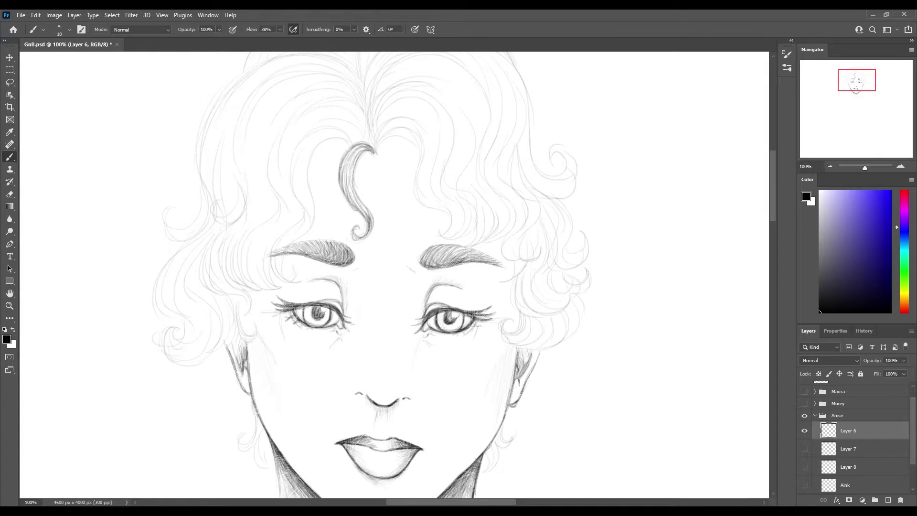
Trace the hair outline running down and left from the forelock.
{"action": "left_click_drag", "start_coordinate": [352, 140], "coordinate": [308, 201]}
{"action": "left_click_drag", "start_coordinate": [366, 127], "coordinate": [290, 174]}
{"action": "left_click_drag", "start_coordinate": [308, 141], "coordinate": [289, 224]}
{"action": "left_click_drag", "start_coordinate": [304, 155], "coordinate": [315, 234]}
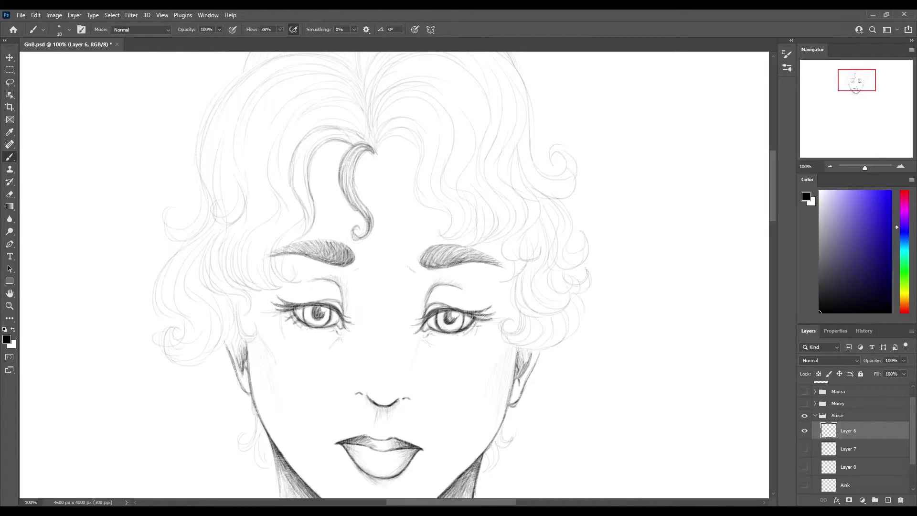
{"action": "left_click_drag", "start_coordinate": [370, 127], "coordinate": [300, 155]}
{"action": "left_click_drag", "start_coordinate": [301, 174], "coordinate": [267, 262]}
{"action": "mouse_move", "coordinate": [310, 226]}
{"action": "left_mouse_down"}
{"action": "mouse_move", "coordinate": [270, 277]}
{"action": "mouse_move", "coordinate": [274, 251]}
{"action": "left_mouse_up"}
Darken the hair curl beside the left eyebrow and along the forelock's left side.
{"action": "left_click_drag", "start_coordinate": [300, 215], "coordinate": [286, 275]}
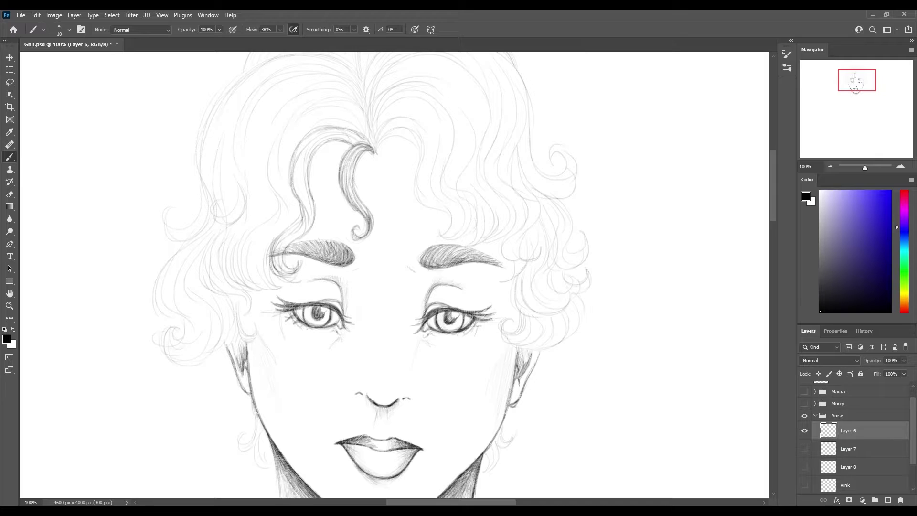
{"action": "mouse_move", "coordinate": [313, 193]}
{"action": "left_mouse_down"}
{"action": "mouse_move", "coordinate": [286, 273]}
{"action": "mouse_move", "coordinate": [291, 242]}
{"action": "left_mouse_up"}
{"action": "left_click_drag", "start_coordinate": [332, 141], "coordinate": [305, 231]}
{"action": "left_click_drag", "start_coordinate": [312, 194], "coordinate": [272, 272]}
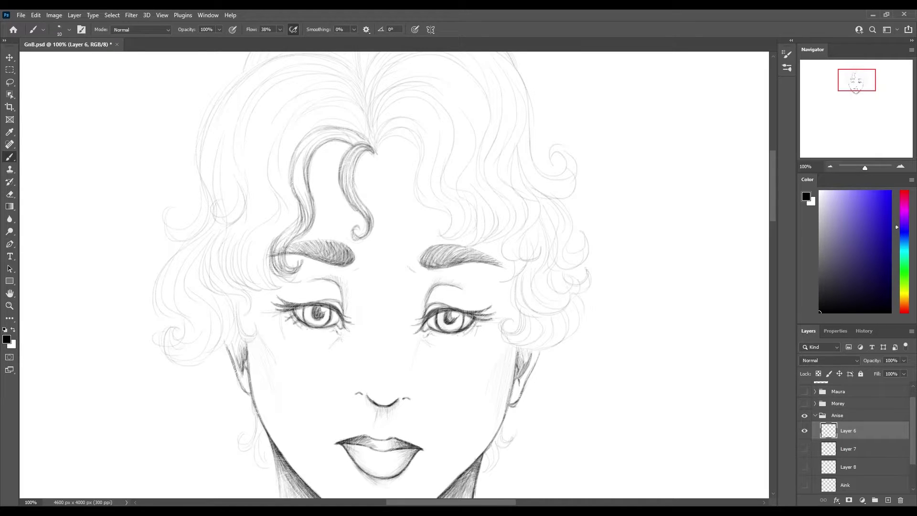
{"action": "mouse_move", "coordinate": [364, 112]}
{"action": "left_mouse_down"}
{"action": "mouse_move", "coordinate": [271, 201]}
{"action": "mouse_move", "coordinate": [236, 292]}
{"action": "left_mouse_up"}
{"action": "left_click_drag", "start_coordinate": [282, 233], "coordinate": [248, 291]}
{"action": "mouse_move", "coordinate": [289, 170]}
{"action": "left_mouse_down"}
{"action": "mouse_move", "coordinate": [293, 225]}
{"action": "mouse_move", "coordinate": [261, 275]}
{"action": "left_mouse_up"}
Add pencil strokes to the left hair curl and the left forelock strands.
{"action": "left_click_drag", "start_coordinate": [299, 208], "coordinate": [269, 271]}
{"action": "left_click_drag", "start_coordinate": [362, 113], "coordinate": [303, 131]}
{"action": "mouse_move", "coordinate": [366, 137]}
{"action": "left_mouse_down"}
{"action": "mouse_move", "coordinate": [308, 111]}
{"action": "mouse_move", "coordinate": [270, 194]}
{"action": "left_mouse_up"}
{"action": "left_click_drag", "start_coordinate": [246, 250], "coordinate": [234, 284]}
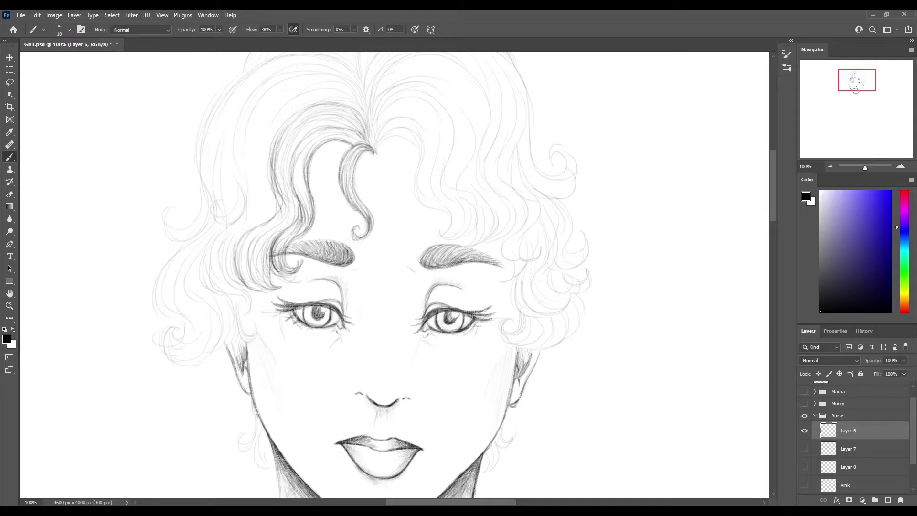
{"action": "left_click_drag", "start_coordinate": [280, 232], "coordinate": [246, 287]}
{"action": "left_click_drag", "start_coordinate": [283, 169], "coordinate": [266, 222]}
{"action": "left_click_drag", "start_coordinate": [321, 126], "coordinate": [289, 164]}
{"action": "left_click_drag", "start_coordinate": [367, 122], "coordinate": [329, 140]}
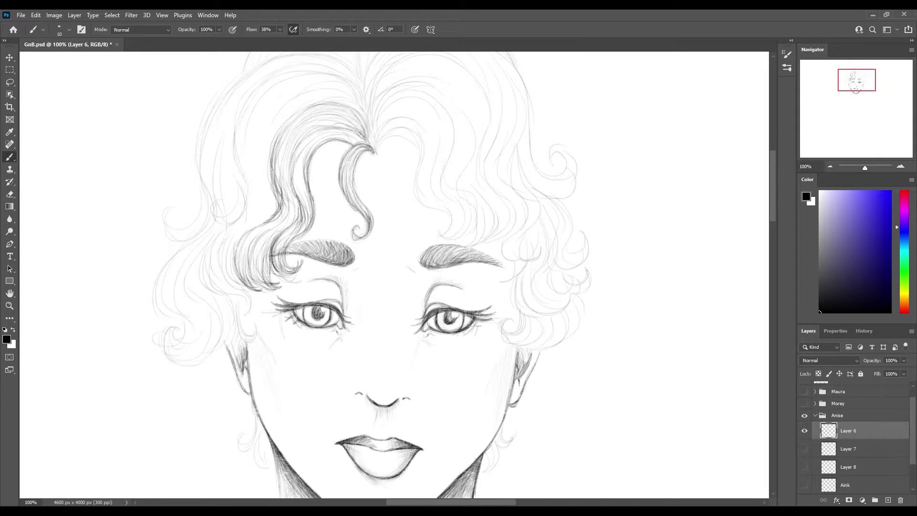
Arc strands from the forelock across the upper left hair and a small curl.
{"action": "mouse_move", "coordinate": [364, 115]}
{"action": "left_mouse_down"}
{"action": "mouse_move", "coordinate": [318, 76]}
{"action": "mouse_move", "coordinate": [260, 136]}
{"action": "mouse_move", "coordinate": [239, 123]}
{"action": "left_mouse_up"}
{"action": "left_click_drag", "start_coordinate": [254, 86], "coordinate": [235, 187]}
{"action": "mouse_move", "coordinate": [362, 117]}
{"action": "left_mouse_down"}
{"action": "mouse_move", "coordinate": [324, 91]}
{"action": "mouse_move", "coordinate": [275, 167]}
{"action": "left_mouse_up"}
{"action": "mouse_move", "coordinate": [246, 113]}
{"action": "left_mouse_down"}
{"action": "mouse_move", "coordinate": [217, 210]}
{"action": "mouse_move", "coordinate": [232, 140]}
{"action": "left_mouse_up"}
{"action": "left_click_drag", "start_coordinate": [270, 100], "coordinate": [244, 179]}
{"action": "left_click_drag", "start_coordinate": [229, 228], "coordinate": [201, 288]}
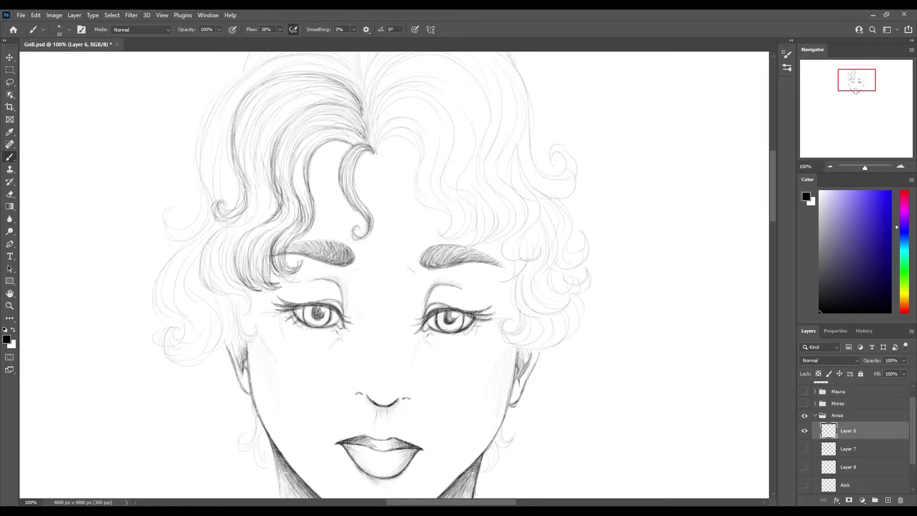
Darken and deepen the shading on the lower left hair strands.
{"action": "left_click_drag", "start_coordinate": [267, 162], "coordinate": [246, 222]}
{"action": "left_click_drag", "start_coordinate": [273, 184], "coordinate": [253, 233]}
{"action": "left_click_drag", "start_coordinate": [256, 215], "coordinate": [200, 289]}
{"action": "left_click_drag", "start_coordinate": [270, 199], "coordinate": [257, 224]}
{"action": "left_click_drag", "start_coordinate": [252, 251], "coordinate": [213, 310]}
{"action": "left_click_drag", "start_coordinate": [236, 263], "coordinate": [232, 310]}
{"action": "left_click_drag", "start_coordinate": [248, 265], "coordinate": [206, 300]}
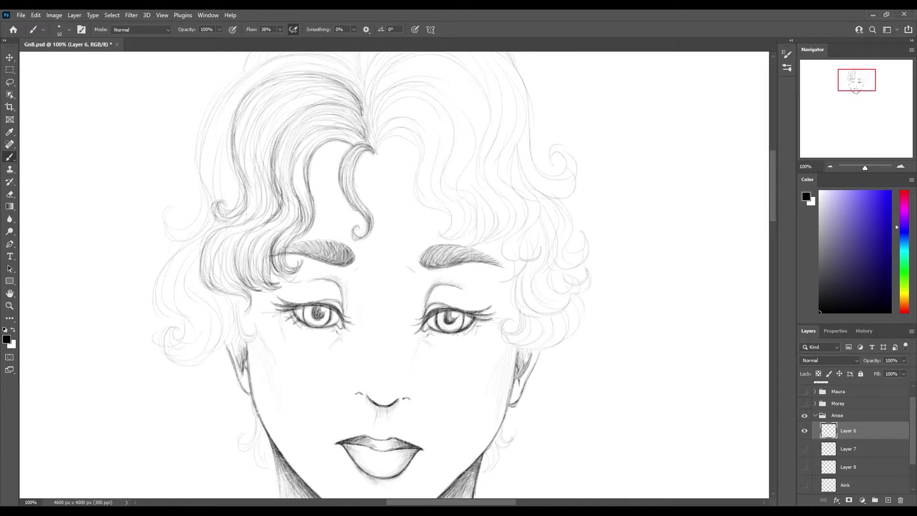
{"action": "left_click_drag", "start_coordinate": [260, 230], "coordinate": [229, 307]}
{"action": "left_click_drag", "start_coordinate": [277, 201], "coordinate": [235, 291]}
{"action": "left_click_drag", "start_coordinate": [270, 260], "coordinate": [253, 288]}
{"action": "left_click_drag", "start_coordinate": [260, 205], "coordinate": [197, 296]}
{"action": "mouse_move", "coordinate": [250, 252]}
{"action": "left_mouse_down"}
{"action": "mouse_move", "coordinate": [206, 311]}
{"action": "mouse_move", "coordinate": [227, 304]}
{"action": "left_mouse_up"}
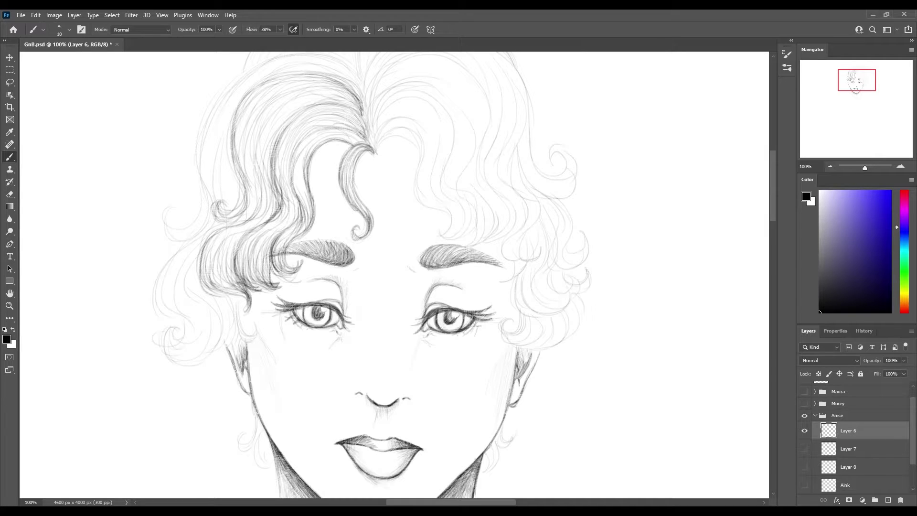
Darken the upper left hair strands beside the parting above the eyebrow.
{"action": "left_click_drag", "start_coordinate": [290, 123], "coordinate": [274, 209]}
{"action": "left_click_drag", "start_coordinate": [368, 141], "coordinate": [308, 105]}
{"action": "left_click_drag", "start_coordinate": [303, 141], "coordinate": [286, 270]}
{"action": "left_click_drag", "start_coordinate": [258, 185], "coordinate": [215, 224]}
{"action": "left_click_drag", "start_coordinate": [258, 83], "coordinate": [230, 189]}
{"action": "mouse_move", "coordinate": [350, 85]}
{"action": "left_mouse_down"}
{"action": "mouse_move", "coordinate": [323, 96]}
{"action": "mouse_move", "coordinate": [360, 112]}
{"action": "left_mouse_up"}
{"action": "left_click_drag", "start_coordinate": [282, 115], "coordinate": [264, 142]}
{"action": "left_click_drag", "start_coordinate": [345, 90], "coordinate": [309, 100]}
{"action": "mouse_move", "coordinate": [349, 74]}
{"action": "left_mouse_down"}
{"action": "mouse_move", "coordinate": [298, 59]}
{"action": "mouse_move", "coordinate": [330, 63]}
{"action": "left_mouse_up"}
{"action": "left_click_drag", "start_coordinate": [224, 95], "coordinate": [201, 162]}
{"action": "mouse_move", "coordinate": [358, 96]}
{"action": "left_mouse_down"}
{"action": "mouse_move", "coordinate": [320, 64]}
{"action": "mouse_move", "coordinate": [329, 64]}
{"action": "left_mouse_up"}
Strengthen the upper and outer left hair outline and the small left curl.
{"action": "left_click_drag", "start_coordinate": [222, 93], "coordinate": [201, 184]}
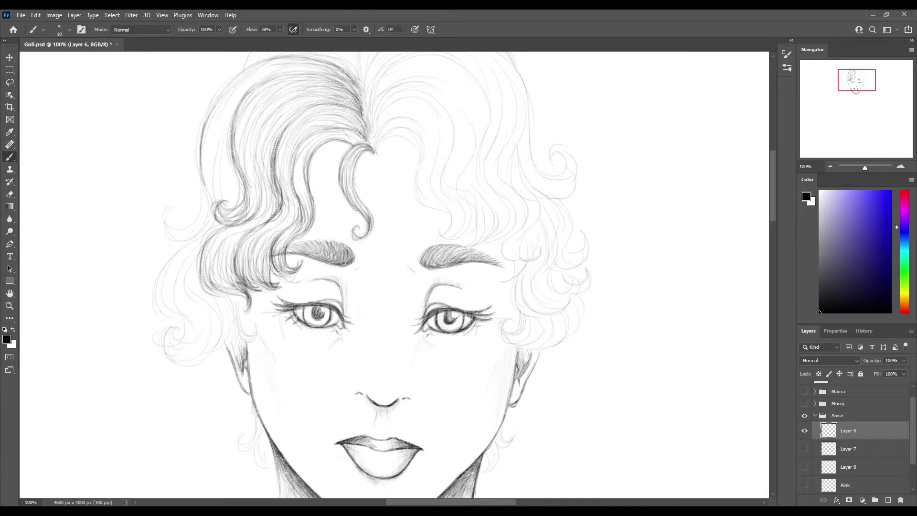
{"action": "mouse_move", "coordinate": [323, 57]}
{"action": "left_mouse_down"}
{"action": "mouse_move", "coordinate": [204, 121]}
{"action": "mouse_move", "coordinate": [228, 159]}
{"action": "left_mouse_up"}
{"action": "left_click_drag", "start_coordinate": [204, 187], "coordinate": [170, 239]}
{"action": "left_click_drag", "start_coordinate": [222, 137], "coordinate": [215, 184]}
{"action": "left_click_drag", "start_coordinate": [234, 172], "coordinate": [175, 237]}
{"action": "mouse_move", "coordinate": [241, 203]}
{"action": "left_mouse_down"}
{"action": "mouse_move", "coordinate": [221, 217]}
{"action": "mouse_move", "coordinate": [220, 199]}
{"action": "left_mouse_up"}
{"action": "left_click_drag", "start_coordinate": [216, 139], "coordinate": [216, 160]}
{"action": "left_click_drag", "start_coordinate": [353, 76], "coordinate": [274, 151]}
{"action": "left_click_drag", "start_coordinate": [255, 146], "coordinate": [246, 179]}
Shade the mid-left hair strands and the left curl more heavily.
{"action": "left_click_drag", "start_coordinate": [280, 107], "coordinate": [262, 179]}
{"action": "left_click_drag", "start_coordinate": [246, 103], "coordinate": [217, 231]}
{"action": "left_click_drag", "start_coordinate": [216, 183], "coordinate": [216, 209]}
{"action": "left_click_drag", "start_coordinate": [212, 193], "coordinate": [171, 239]}
{"action": "left_click_drag", "start_coordinate": [213, 131], "coordinate": [200, 225]}
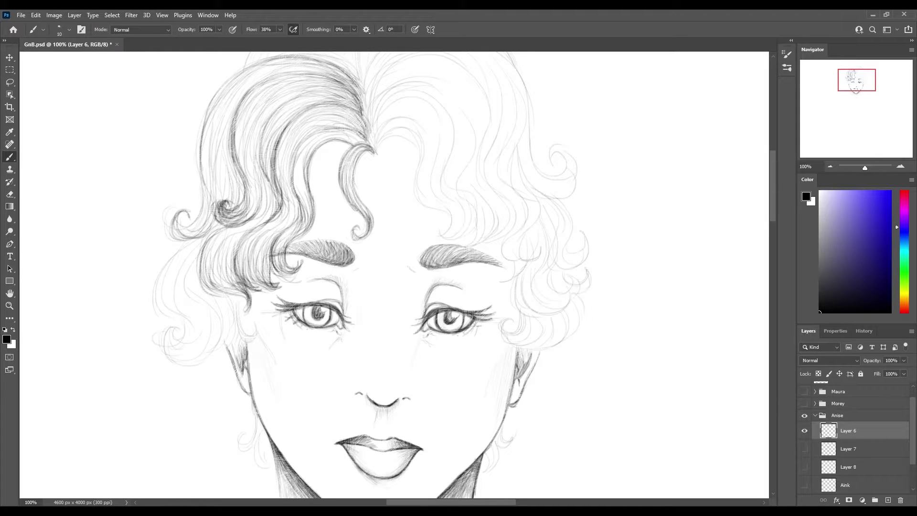
{"action": "left_click_drag", "start_coordinate": [205, 154], "coordinate": [180, 232]}
{"action": "mouse_move", "coordinate": [232, 127]}
{"action": "left_mouse_down"}
{"action": "mouse_move", "coordinate": [228, 191]}
{"action": "mouse_move", "coordinate": [176, 238]}
{"action": "left_mouse_up"}
{"action": "left_click_drag", "start_coordinate": [271, 125], "coordinate": [260, 184]}
{"action": "left_click_drag", "start_coordinate": [246, 177], "coordinate": [234, 215]}
Shade the lower left hair strands and darken the lower left curl.
{"action": "mouse_move", "coordinate": [224, 250]}
{"action": "left_mouse_down"}
{"action": "mouse_move", "coordinate": [200, 303]}
{"action": "mouse_move", "coordinate": [210, 294]}
{"action": "left_mouse_up"}
{"action": "left_click_drag", "start_coordinate": [201, 239], "coordinate": [160, 327]}
{"action": "left_click_drag", "start_coordinate": [200, 329], "coordinate": [167, 365]}
{"action": "left_click_drag", "start_coordinate": [203, 243], "coordinate": [183, 305]}
{"action": "left_click_drag", "start_coordinate": [230, 294], "coordinate": [191, 363]}
{"action": "left_click_drag", "start_coordinate": [222, 312], "coordinate": [177, 353]}
{"action": "left_click_drag", "start_coordinate": [215, 329], "coordinate": [167, 365]}
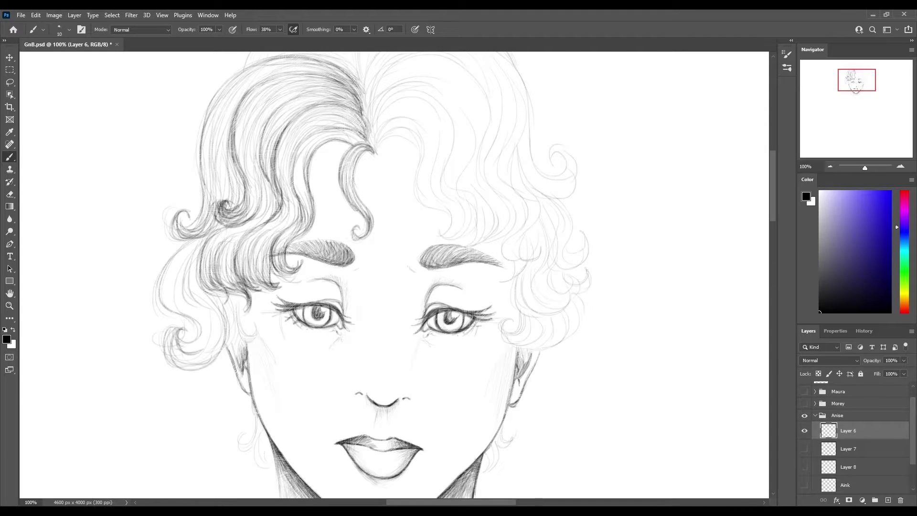
{"action": "mouse_move", "coordinate": [181, 248]}
{"action": "left_mouse_down"}
{"action": "mouse_move", "coordinate": [160, 316]}
{"action": "mouse_move", "coordinate": [188, 305]}
{"action": "left_mouse_up"}
{"action": "mouse_move", "coordinate": [222, 231]}
{"action": "left_mouse_down"}
{"action": "mouse_move", "coordinate": [200, 294]}
{"action": "mouse_move", "coordinate": [214, 356]}
{"action": "left_mouse_up"}
Hatch the lower left strands beside the cheek and left eye for depth.
{"action": "left_click_drag", "start_coordinate": [222, 261], "coordinate": [193, 329]}
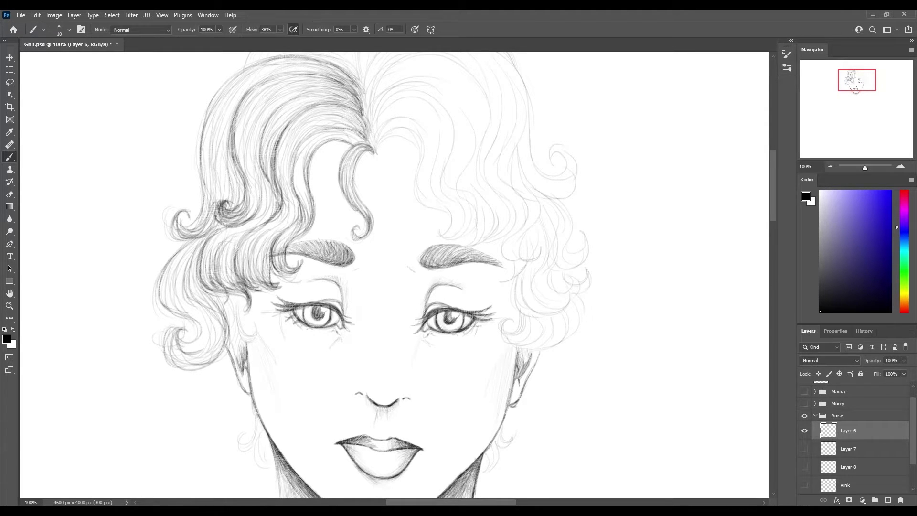
{"action": "left_click_drag", "start_coordinate": [200, 241], "coordinate": [181, 291]}
{"action": "left_click_drag", "start_coordinate": [230, 292], "coordinate": [206, 362]}
{"action": "left_click_drag", "start_coordinate": [207, 328], "coordinate": [169, 367]}
{"action": "left_click_drag", "start_coordinate": [262, 300], "coordinate": [238, 337]}
{"action": "left_click_drag", "start_coordinate": [235, 295], "coordinate": [229, 330]}
{"action": "mouse_move", "coordinate": [228, 272]}
{"action": "left_mouse_down"}
{"action": "mouse_move", "coordinate": [217, 306]}
{"action": "mouse_move", "coordinate": [224, 325]}
{"action": "left_mouse_up"}
{"action": "left_click_drag", "start_coordinate": [226, 291], "coordinate": [202, 353]}
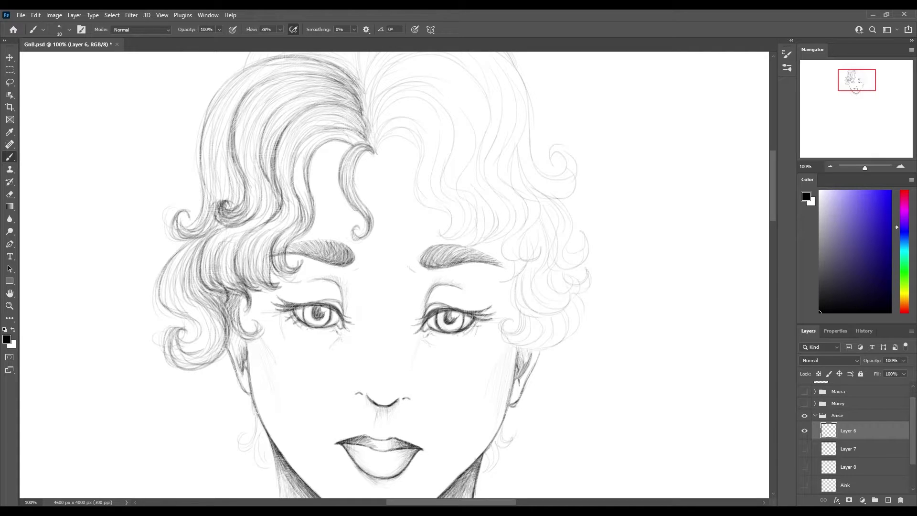
{"action": "left_click_drag", "start_coordinate": [219, 229], "coordinate": [198, 288]}
{"action": "left_click_drag", "start_coordinate": [201, 239], "coordinate": [167, 368]}
{"action": "mouse_move", "coordinate": [217, 286]}
{"action": "left_mouse_down"}
{"action": "mouse_move", "coordinate": [195, 344]}
{"action": "mouse_move", "coordinate": [208, 361]}
{"action": "left_mouse_up"}
{"action": "left_click_drag", "start_coordinate": [382, 239], "coordinate": [363, 341]}
Start the right side with a dark hooked curl and strands on the right hair.
{"action": "mouse_move", "coordinate": [357, 252]}
{"action": "left_mouse_down"}
{"action": "mouse_move", "coordinate": [405, 236]}
{"action": "mouse_move", "coordinate": [411, 305]}
{"action": "left_mouse_up"}
{"action": "mouse_move", "coordinate": [359, 248]}
{"action": "left_mouse_down"}
{"action": "mouse_move", "coordinate": [399, 229]}
{"action": "mouse_move", "coordinate": [406, 239]}
{"action": "left_mouse_up"}
{"action": "mouse_move", "coordinate": [401, 237]}
{"action": "left_mouse_down"}
{"action": "mouse_move", "coordinate": [415, 318]}
{"action": "mouse_move", "coordinate": [428, 329]}
{"action": "left_mouse_up"}
{"action": "left_click_drag", "start_coordinate": [401, 293], "coordinate": [429, 330]}
{"action": "left_click_drag", "start_coordinate": [360, 202], "coordinate": [406, 181]}
{"action": "mouse_move", "coordinate": [401, 220]}
{"action": "left_mouse_down"}
{"action": "mouse_move", "coordinate": [434, 185]}
{"action": "mouse_move", "coordinate": [351, 253]}
{"action": "left_mouse_up"}
Lay down and deepen dark pencil strokes along the right hair strands.
{"action": "left_click_drag", "start_coordinate": [396, 184], "coordinate": [353, 246]}
{"action": "left_click_drag", "start_coordinate": [430, 215], "coordinate": [454, 334]}
{"action": "left_click_drag", "start_coordinate": [415, 253], "coordinate": [439, 301]}
{"action": "left_click_drag", "start_coordinate": [423, 301], "coordinate": [455, 342]}
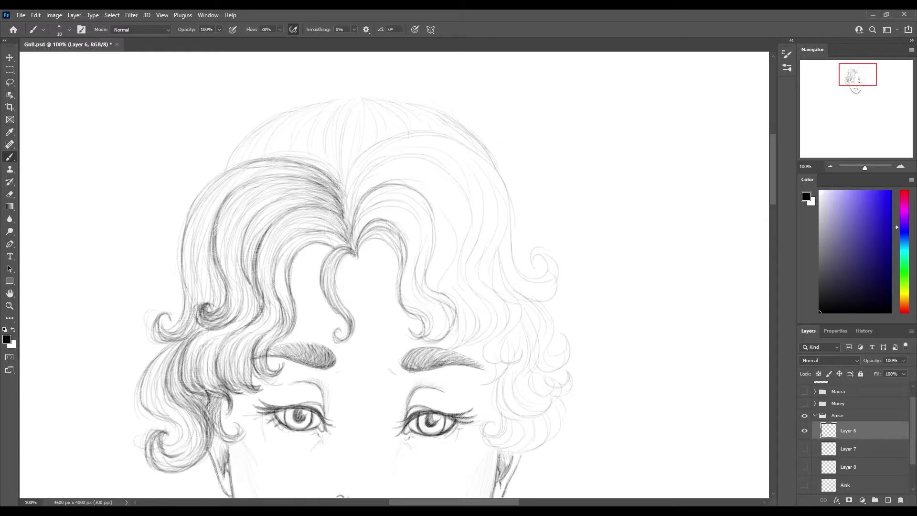
{"action": "left_click_drag", "start_coordinate": [416, 206], "coordinate": [389, 251]}
{"action": "left_click_drag", "start_coordinate": [404, 189], "coordinate": [355, 219]}
{"action": "left_click_drag", "start_coordinate": [380, 203], "coordinate": [353, 251]}
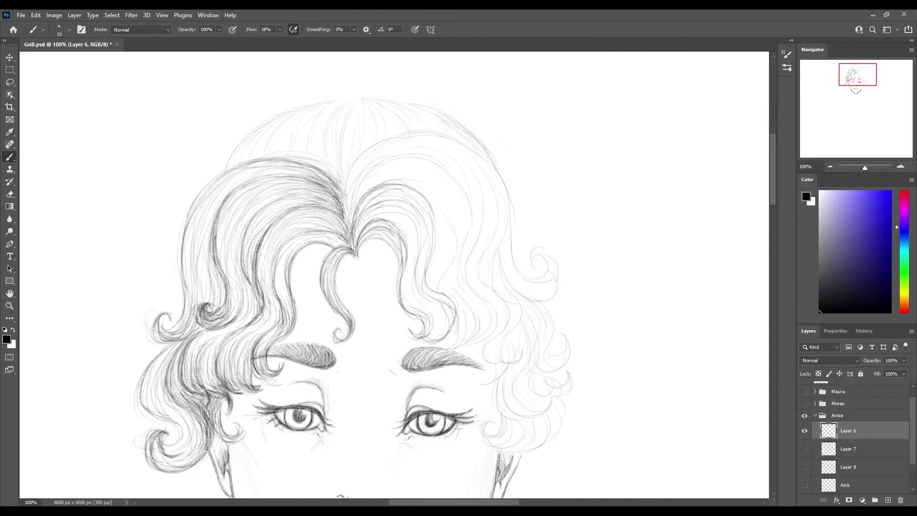
{"action": "left_click_drag", "start_coordinate": [425, 296], "coordinate": [448, 341]}
{"action": "left_click_drag", "start_coordinate": [403, 196], "coordinate": [444, 338]}
{"action": "mouse_move", "coordinate": [392, 186]}
{"action": "left_mouse_down"}
{"action": "mouse_move", "coordinate": [353, 250]}
{"action": "mouse_move", "coordinate": [350, 235]}
{"action": "mouse_move", "coordinate": [411, 137]}
{"action": "left_mouse_up"}
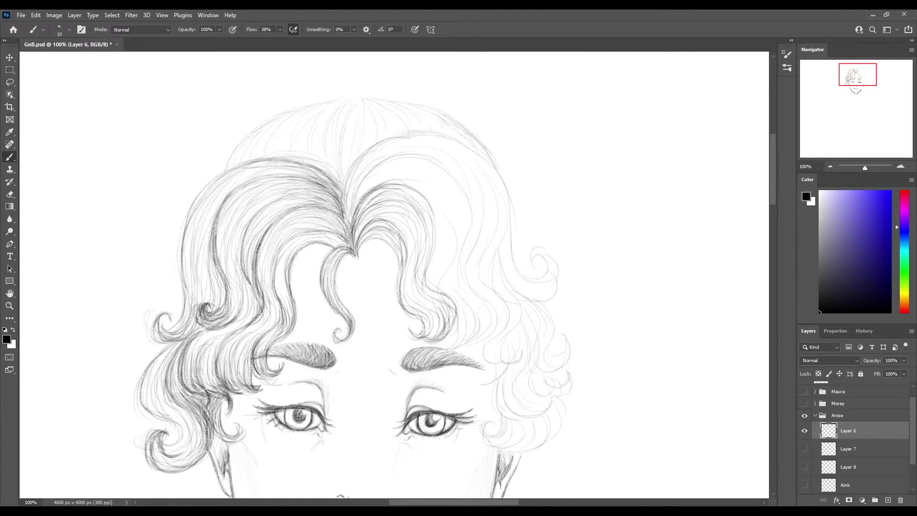
Arc dark strands up the upper right hair and darken the outer right strands.
{"action": "mouse_move", "coordinate": [353, 227]}
{"action": "left_mouse_down"}
{"action": "mouse_move", "coordinate": [432, 146]}
{"action": "mouse_move", "coordinate": [420, 134]}
{"action": "left_mouse_up"}
{"action": "left_click_drag", "start_coordinate": [356, 250], "coordinate": [380, 195]}
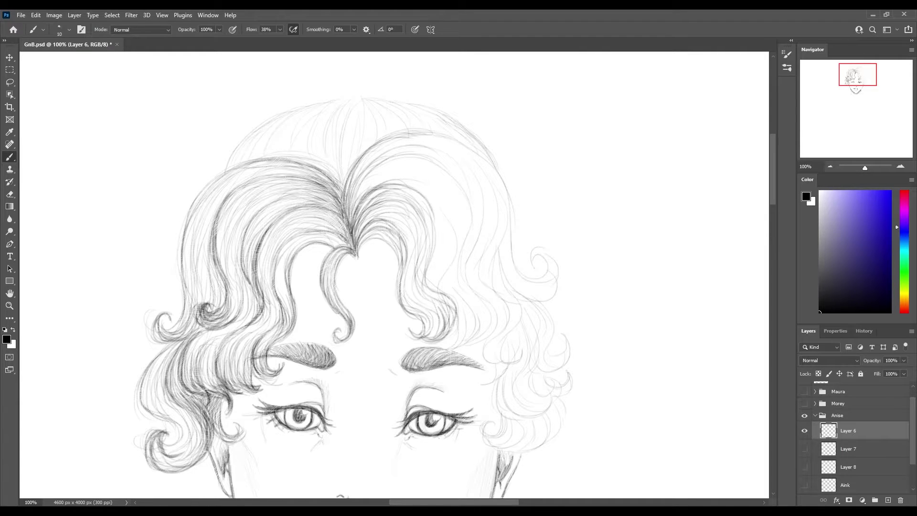
{"action": "left_click_drag", "start_coordinate": [401, 239], "coordinate": [423, 334]}
{"action": "mouse_move", "coordinate": [424, 203]}
{"action": "left_mouse_down"}
{"action": "mouse_move", "coordinate": [454, 341]}
{"action": "mouse_move", "coordinate": [434, 291]}
{"action": "left_mouse_up"}
{"action": "left_click_drag", "start_coordinate": [453, 185], "coordinate": [489, 346]}
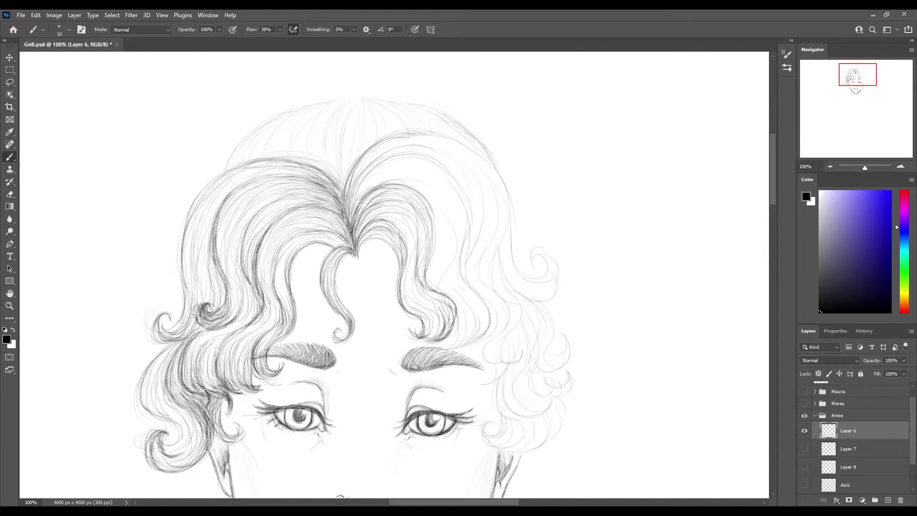
{"action": "left_click_drag", "start_coordinate": [428, 174], "coordinate": [459, 346]}
{"action": "left_click_drag", "start_coordinate": [396, 237], "coordinate": [465, 149]}
{"action": "left_click_drag", "start_coordinate": [456, 231], "coordinate": [491, 350]}
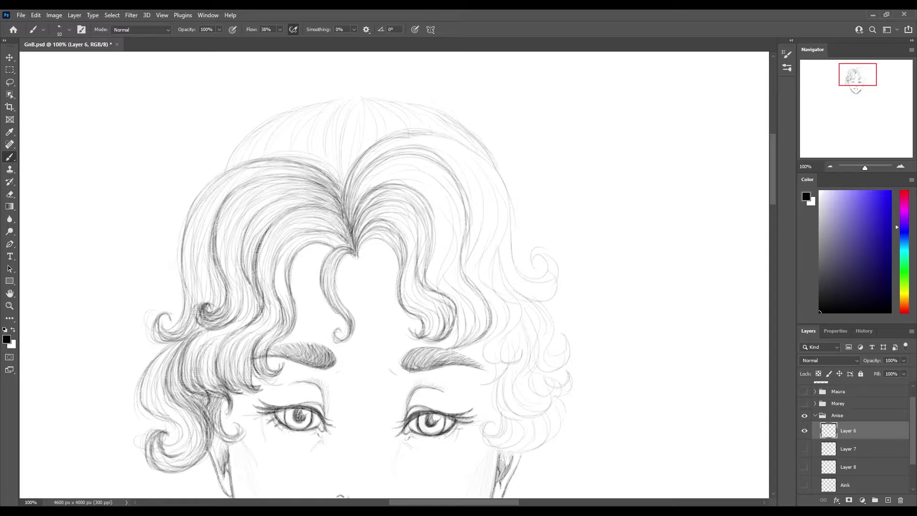
{"action": "left_click_drag", "start_coordinate": [435, 217], "coordinate": [478, 351]}
{"action": "left_click_drag", "start_coordinate": [411, 167], "coordinate": [483, 342]}
{"action": "mouse_move", "coordinate": [432, 184]}
{"action": "left_mouse_down"}
{"action": "mouse_move", "coordinate": [420, 291]}
{"action": "mouse_move", "coordinate": [456, 295]}
{"action": "left_mouse_up"}
{"action": "left_click_drag", "start_coordinate": [447, 278], "coordinate": [472, 344]}
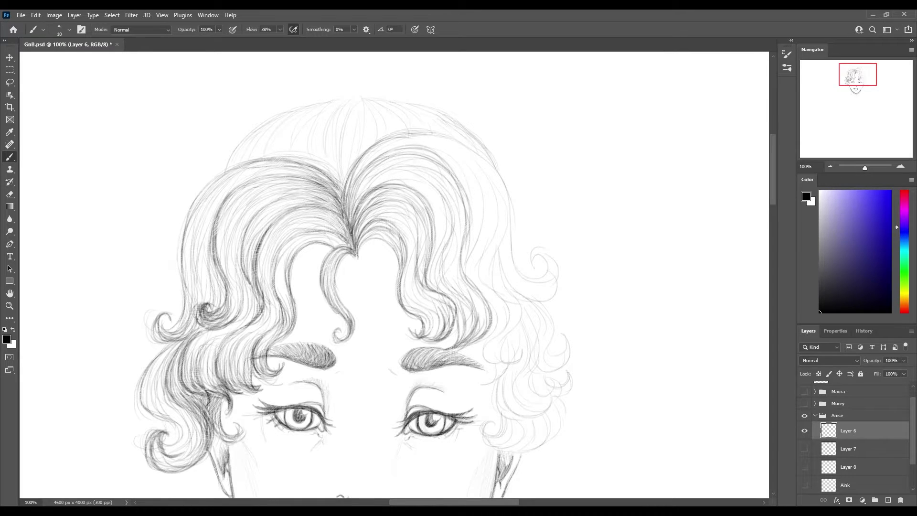
Shade the right strands, the central curl and the hair at the parting.
{"action": "mouse_move", "coordinate": [427, 191]}
{"action": "left_mouse_down"}
{"action": "mouse_move", "coordinate": [440, 241]}
{"action": "mouse_move", "coordinate": [434, 287]}
{"action": "left_mouse_up"}
{"action": "left_click_drag", "start_coordinate": [449, 206], "coordinate": [488, 343]}
{"action": "left_click_drag", "start_coordinate": [457, 231], "coordinate": [490, 310]}
{"action": "left_click_drag", "start_coordinate": [458, 292], "coordinate": [486, 344]}
{"action": "left_click_drag", "start_coordinate": [380, 162], "coordinate": [351, 229]}
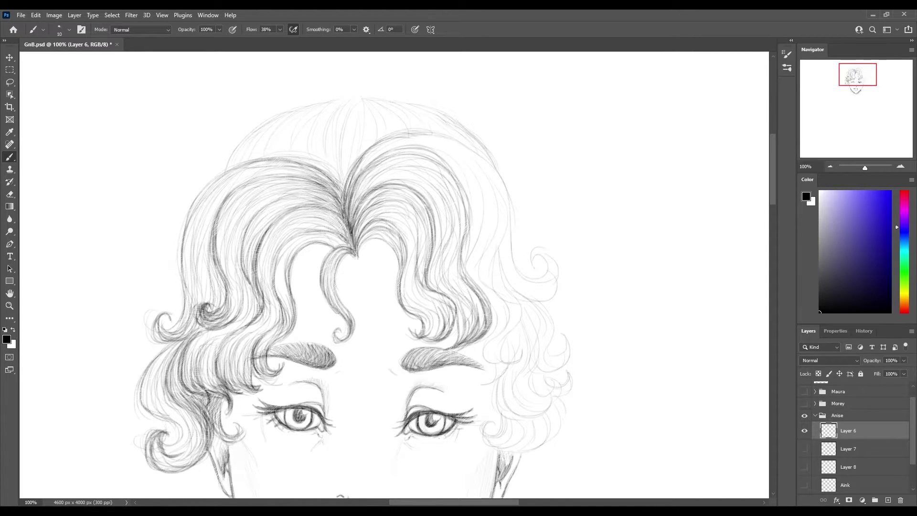
{"action": "left_click_drag", "start_coordinate": [361, 192], "coordinate": [354, 243]}
{"action": "left_click_drag", "start_coordinate": [377, 145], "coordinate": [429, 128]}
Darken the upper right hair arcs and begin shading the outer right curl.
{"action": "mouse_move", "coordinate": [453, 173]}
{"action": "left_mouse_down"}
{"action": "mouse_move", "coordinate": [462, 273]}
{"action": "mouse_move", "coordinate": [487, 334]}
{"action": "left_mouse_up"}
{"action": "left_click_drag", "start_coordinate": [451, 285], "coordinate": [480, 346]}
{"action": "left_click_drag", "start_coordinate": [411, 176], "coordinate": [465, 299]}
{"action": "left_click_drag", "start_coordinate": [368, 158], "coordinate": [475, 158]}
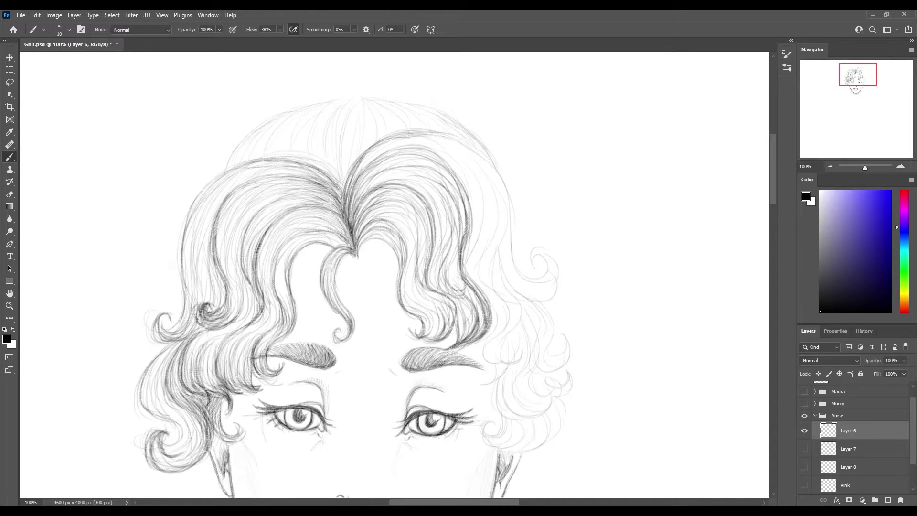
{"action": "left_click_drag", "start_coordinate": [399, 139], "coordinate": [520, 205]}
{"action": "left_click_drag", "start_coordinate": [367, 158], "coordinate": [384, 146]}
{"action": "mouse_move", "coordinate": [410, 141]}
{"action": "left_mouse_down"}
{"action": "mouse_move", "coordinate": [486, 243]}
{"action": "mouse_move", "coordinate": [559, 287]}
{"action": "left_mouse_up"}
{"action": "left_click_drag", "start_coordinate": [473, 176], "coordinate": [496, 233]}
{"action": "left_click_drag", "start_coordinate": [477, 270], "coordinate": [564, 292]}
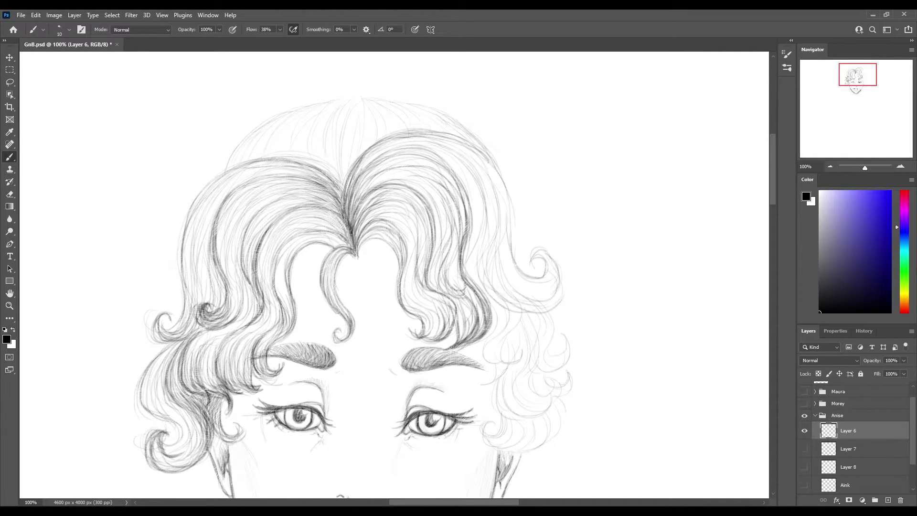
{"action": "left_click_drag", "start_coordinate": [415, 144], "coordinate": [499, 229]}
{"action": "left_click_drag", "start_coordinate": [502, 180], "coordinate": [548, 277]}
{"action": "left_click_drag", "start_coordinate": [472, 220], "coordinate": [511, 313]}
Build up the upper right arcs and the outer curl with more strokes.
{"action": "mouse_move", "coordinate": [355, 158]}
{"action": "left_mouse_down"}
{"action": "mouse_move", "coordinate": [449, 206]}
{"action": "mouse_move", "coordinate": [432, 284]}
{"action": "left_mouse_up"}
{"action": "left_click_drag", "start_coordinate": [549, 253], "coordinate": [513, 298]}
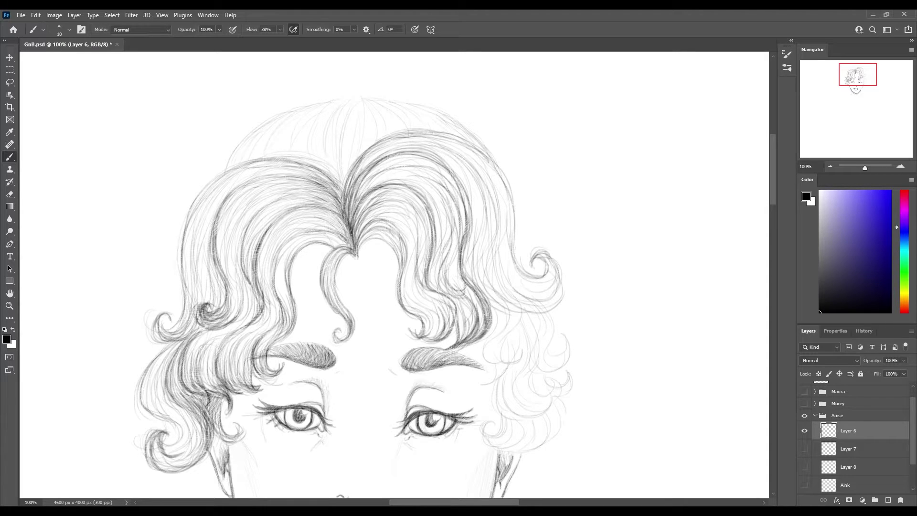
{"action": "left_click_drag", "start_coordinate": [468, 217], "coordinate": [480, 296]}
{"action": "left_click_drag", "start_coordinate": [475, 258], "coordinate": [558, 307]}
{"action": "left_click_drag", "start_coordinate": [466, 203], "coordinate": [510, 312]}
{"action": "left_click_drag", "start_coordinate": [558, 255], "coordinate": [497, 315]}
{"action": "left_click_drag", "start_coordinate": [476, 153], "coordinate": [513, 253]}
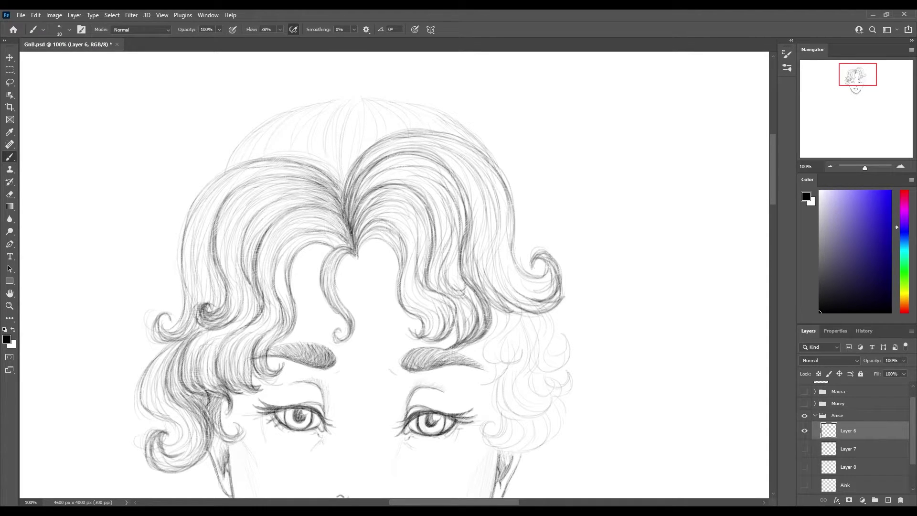
{"action": "left_click_drag", "start_coordinate": [496, 181], "coordinate": [549, 313]}
{"action": "left_click_drag", "start_coordinate": [360, 162], "coordinate": [429, 136]}
{"action": "left_click_drag", "start_coordinate": [475, 170], "coordinate": [510, 305]}
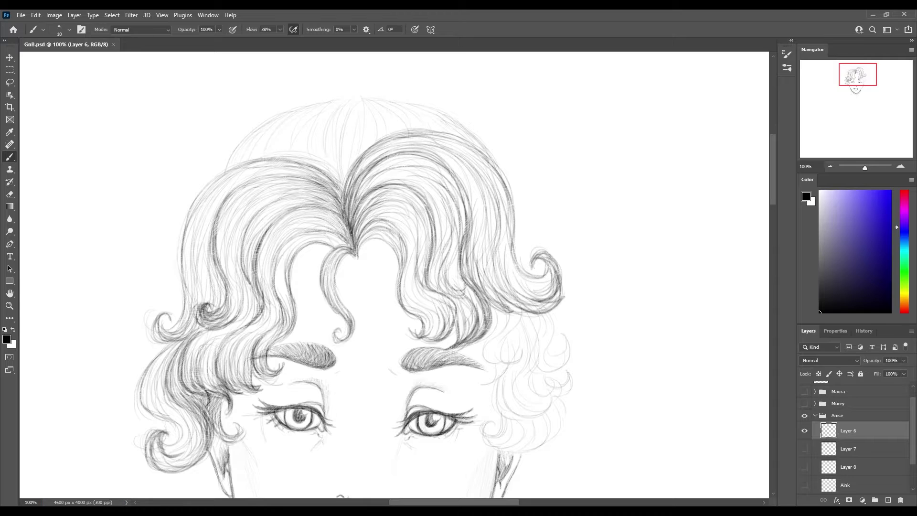
Darken the lower right strands and the upper strands near the part.
{"action": "left_click_drag", "start_coordinate": [415, 277], "coordinate": [432, 339]}
{"action": "left_click_drag", "start_coordinate": [430, 258], "coordinate": [446, 338]}
{"action": "left_click_drag", "start_coordinate": [482, 291], "coordinate": [463, 345]}
{"action": "mouse_move", "coordinate": [466, 206]}
{"action": "left_mouse_down"}
{"action": "mouse_move", "coordinate": [516, 315]}
{"action": "mouse_move", "coordinate": [549, 306]}
{"action": "left_mouse_up"}
{"action": "mouse_move", "coordinate": [363, 219]}
{"action": "left_mouse_down"}
{"action": "mouse_move", "coordinate": [406, 246]}
{"action": "mouse_move", "coordinate": [437, 334]}
{"action": "left_mouse_up"}
{"action": "left_click_drag", "start_coordinate": [422, 268], "coordinate": [451, 335]}
{"action": "left_click_drag", "start_coordinate": [337, 124], "coordinate": [340, 186]}
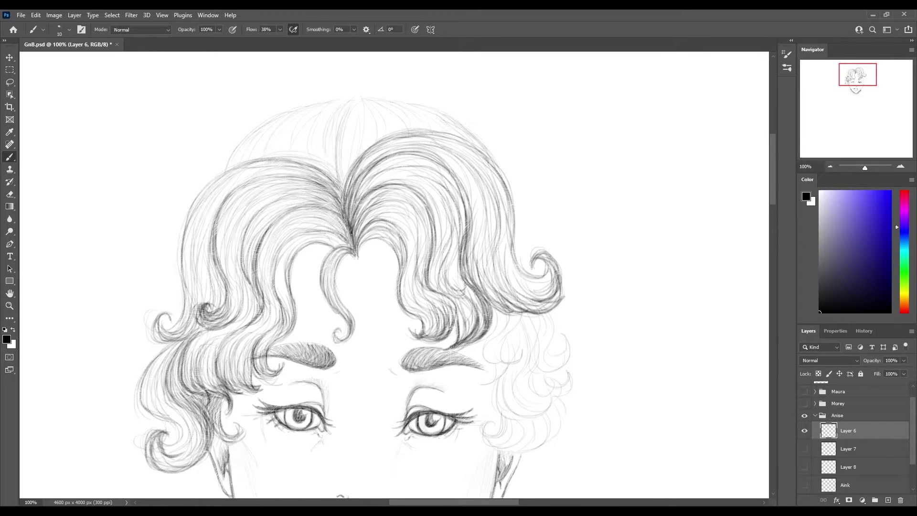
{"action": "mouse_move", "coordinate": [329, 103]}
{"action": "left_mouse_down"}
{"action": "mouse_move", "coordinate": [337, 177]}
{"action": "mouse_move", "coordinate": [294, 158]}
{"action": "left_mouse_up"}
Darken the upper left hair outline arcs and strands across the crown.
{"action": "mouse_move", "coordinate": [229, 168]}
{"action": "left_mouse_down"}
{"action": "mouse_move", "coordinate": [267, 121]}
{"action": "mouse_move", "coordinate": [310, 106]}
{"action": "mouse_move", "coordinate": [296, 109]}
{"action": "left_mouse_up"}
{"action": "mouse_move", "coordinate": [208, 185]}
{"action": "left_mouse_down"}
{"action": "mouse_move", "coordinate": [272, 124]}
{"action": "mouse_move", "coordinate": [278, 157]}
{"action": "left_mouse_up"}
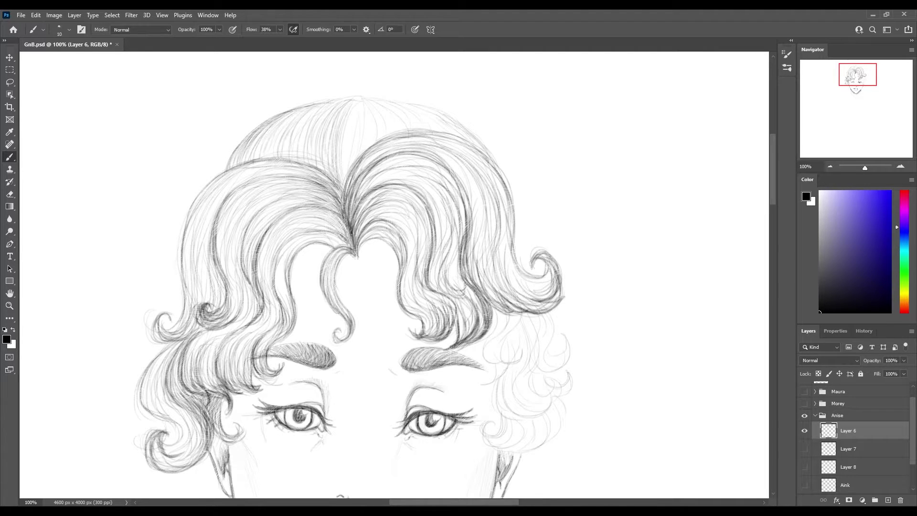
{"action": "left_click_drag", "start_coordinate": [334, 102], "coordinate": [286, 156]}
{"action": "mouse_move", "coordinate": [322, 102]}
{"action": "left_mouse_down"}
{"action": "mouse_move", "coordinate": [273, 154]}
{"action": "mouse_move", "coordinate": [292, 160]}
{"action": "mouse_move", "coordinate": [255, 164]}
{"action": "left_mouse_up"}
{"action": "left_click_drag", "start_coordinate": [315, 153], "coordinate": [337, 185]}
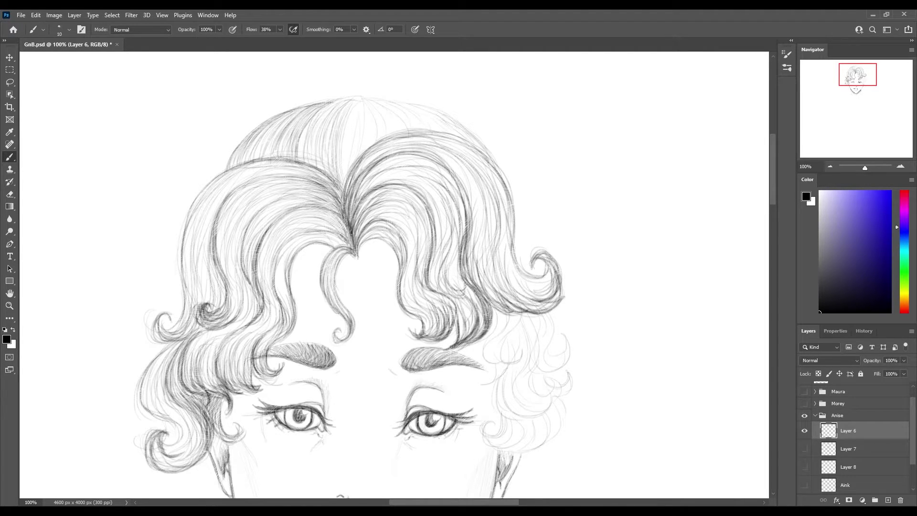
{"action": "mouse_move", "coordinate": [359, 97]}
{"action": "left_mouse_down"}
{"action": "mouse_move", "coordinate": [305, 160]}
{"action": "mouse_move", "coordinate": [321, 174]}
{"action": "mouse_move", "coordinate": [365, 167]}
{"action": "mouse_move", "coordinate": [363, 143]}
{"action": "left_mouse_up"}
Darken the central hair strands and the top of the right curl.
{"action": "left_click_drag", "start_coordinate": [367, 131], "coordinate": [401, 176]}
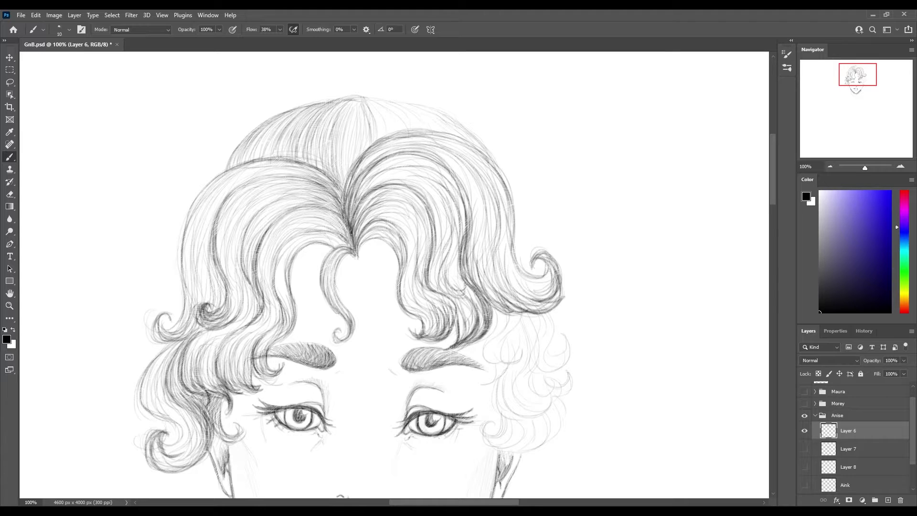
{"action": "left_click_drag", "start_coordinate": [357, 104], "coordinate": [350, 156]}
{"action": "left_click_drag", "start_coordinate": [347, 123], "coordinate": [338, 195]}
{"action": "left_click_drag", "start_coordinate": [343, 156], "coordinate": [318, 183]}
{"action": "left_click_drag", "start_coordinate": [370, 135], "coordinate": [344, 185]}
{"action": "left_click_drag", "start_coordinate": [372, 102], "coordinate": [386, 133]}
{"action": "mouse_move", "coordinate": [367, 148]}
{"action": "left_mouse_down"}
{"action": "mouse_move", "coordinate": [437, 131]}
{"action": "mouse_move", "coordinate": [472, 143]}
{"action": "left_mouse_up"}
{"action": "left_click_drag", "start_coordinate": [459, 124], "coordinate": [481, 149]}
{"action": "left_click_drag", "start_coordinate": [382, 101], "coordinate": [415, 119]}
{"action": "left_click_drag", "start_coordinate": [418, 107], "coordinate": [461, 135]}
Deepen the top of the hair and the outer right curl.
{"action": "left_click_drag", "start_coordinate": [378, 104], "coordinate": [384, 131]}
{"action": "left_click_drag", "start_coordinate": [358, 100], "coordinate": [472, 143]}
{"action": "left_click_drag", "start_coordinate": [413, 107], "coordinate": [448, 130]}
{"action": "mouse_move", "coordinate": [460, 139]}
{"action": "left_mouse_down"}
{"action": "mouse_move", "coordinate": [499, 168]}
{"action": "mouse_move", "coordinate": [537, 280]}
{"action": "left_mouse_up"}
{"action": "mouse_move", "coordinate": [523, 281]}
{"action": "left_mouse_down"}
{"action": "mouse_move", "coordinate": [547, 256]}
{"action": "mouse_move", "coordinate": [544, 277]}
{"action": "left_mouse_up"}
{"action": "left_click_drag", "start_coordinate": [463, 221], "coordinate": [463, 252]}
{"action": "left_click_drag", "start_coordinate": [489, 287], "coordinate": [502, 303]}
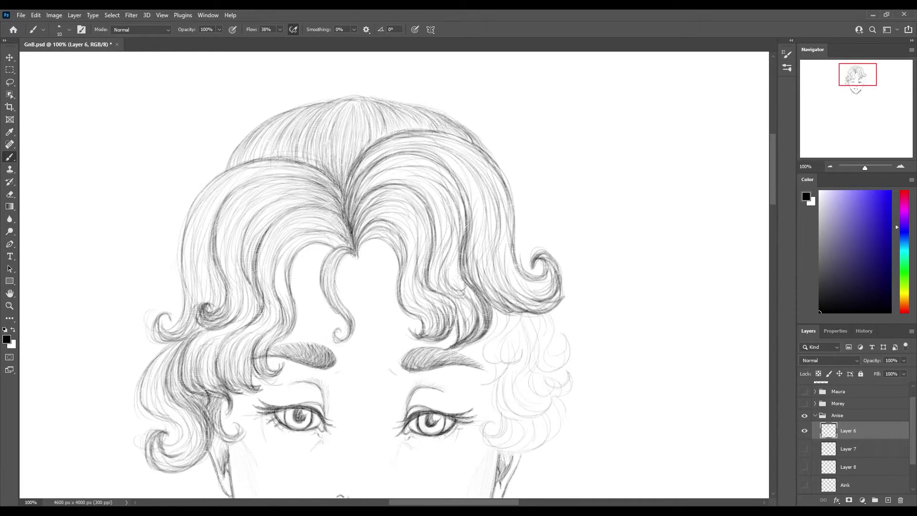
Draw and shade a new curl below the right curl.
{"action": "left_click_drag", "start_coordinate": [507, 316], "coordinate": [492, 337]}
{"action": "left_click_drag", "start_coordinate": [488, 345], "coordinate": [484, 360]}
{"action": "left_click_drag", "start_coordinate": [520, 331], "coordinate": [483, 365]}
{"action": "mouse_move", "coordinate": [502, 316]}
{"action": "left_mouse_down"}
{"action": "mouse_move", "coordinate": [481, 363]}
{"action": "mouse_move", "coordinate": [521, 358]}
{"action": "mouse_move", "coordinate": [492, 369]}
{"action": "left_mouse_up"}
{"action": "left_click_drag", "start_coordinate": [495, 314], "coordinate": [484, 368]}
{"action": "left_click_drag", "start_coordinate": [520, 340], "coordinate": [479, 365]}
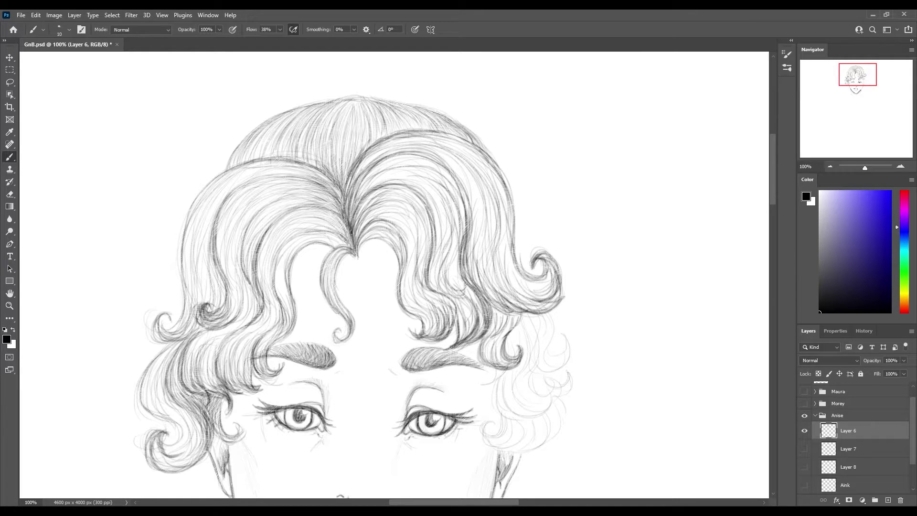
{"action": "left_click_drag", "start_coordinate": [508, 300], "coordinate": [494, 332]}
{"action": "mouse_move", "coordinate": [544, 297]}
{"action": "left_mouse_down"}
{"action": "mouse_move", "coordinate": [483, 320]}
{"action": "mouse_move", "coordinate": [482, 337]}
{"action": "left_mouse_up"}
{"action": "mouse_move", "coordinate": [514, 310]}
{"action": "left_mouse_down"}
{"action": "mouse_move", "coordinate": [483, 351]}
{"action": "mouse_move", "coordinate": [510, 330]}
{"action": "mouse_move", "coordinate": [481, 371]}
{"action": "left_mouse_up"}
{"action": "left_click_drag", "start_coordinate": [519, 347], "coordinate": [507, 366]}
{"action": "mouse_move", "coordinate": [540, 315]}
{"action": "left_mouse_down"}
{"action": "mouse_move", "coordinate": [528, 361]}
{"action": "mouse_move", "coordinate": [544, 363]}
{"action": "left_mouse_up"}
Add strands beside the lower right curl and build up its shading.
{"action": "mouse_move", "coordinate": [553, 313]}
{"action": "left_mouse_down"}
{"action": "mouse_move", "coordinate": [540, 365]}
{"action": "mouse_move", "coordinate": [532, 353]}
{"action": "left_mouse_up"}
{"action": "mouse_move", "coordinate": [551, 314]}
{"action": "left_mouse_down"}
{"action": "mouse_move", "coordinate": [530, 355]}
{"action": "mouse_move", "coordinate": [548, 364]}
{"action": "mouse_move", "coordinate": [541, 375]}
{"action": "left_mouse_up"}
{"action": "left_click_drag", "start_coordinate": [570, 346], "coordinate": [546, 369]}
{"action": "mouse_move", "coordinate": [551, 313]}
{"action": "left_mouse_down"}
{"action": "mouse_move", "coordinate": [531, 340]}
{"action": "mouse_move", "coordinate": [545, 354]}
{"action": "left_mouse_up"}
{"action": "mouse_move", "coordinate": [540, 313]}
{"action": "left_mouse_down"}
{"action": "mouse_move", "coordinate": [505, 359]}
{"action": "mouse_move", "coordinate": [527, 371]}
{"action": "left_mouse_up"}
{"action": "mouse_move", "coordinate": [558, 364]}
{"action": "left_mouse_down"}
{"action": "mouse_move", "coordinate": [531, 391]}
{"action": "mouse_move", "coordinate": [550, 394]}
{"action": "left_mouse_up"}
{"action": "left_click_drag", "start_coordinate": [553, 332], "coordinate": [533, 392]}
{"action": "left_click_drag", "start_coordinate": [521, 321], "coordinate": [519, 355]}
{"action": "left_click_drag", "start_coordinate": [504, 371], "coordinate": [490, 415]}
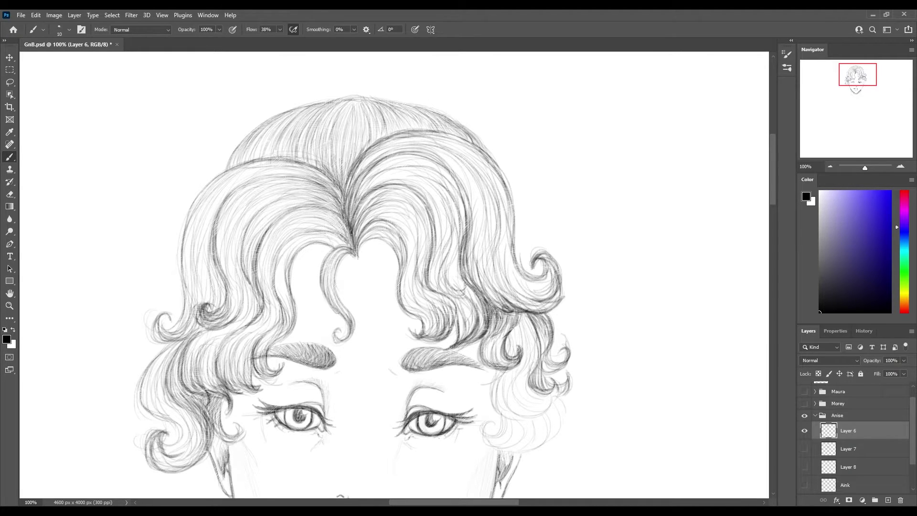
{"action": "mouse_move", "coordinate": [525, 311]}
{"action": "left_mouse_down"}
{"action": "mouse_move", "coordinate": [503, 350]}
{"action": "mouse_move", "coordinate": [522, 355]}
{"action": "left_mouse_up"}
Darken the lower right hair curl with overlapping strokes.
{"action": "left_click_drag", "start_coordinate": [509, 334], "coordinate": [502, 361]}
{"action": "left_click_drag", "start_coordinate": [535, 323], "coordinate": [521, 381]}
{"action": "mouse_move", "coordinate": [541, 337]}
{"action": "left_mouse_down"}
{"action": "mouse_move", "coordinate": [527, 394]}
{"action": "mouse_move", "coordinate": [490, 415]}
{"action": "left_mouse_up"}
{"action": "left_click_drag", "start_coordinate": [518, 375], "coordinate": [494, 418]}
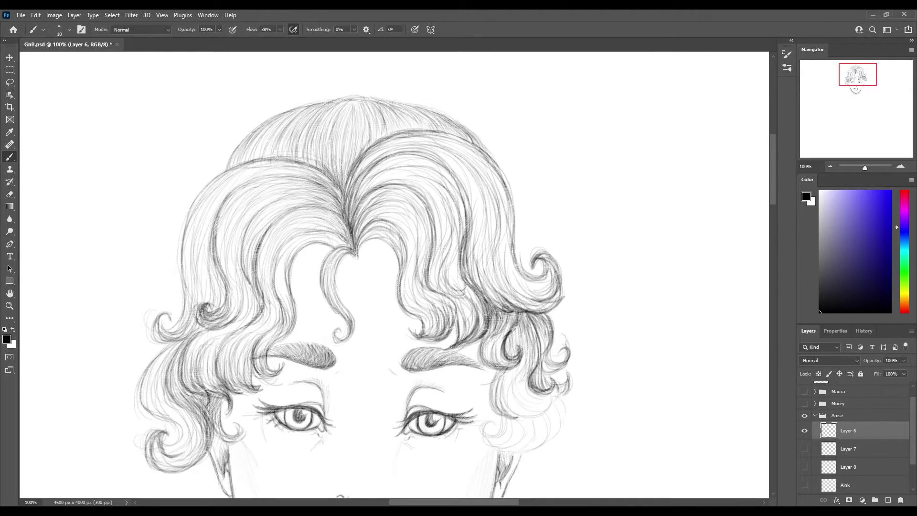
{"action": "left_click_drag", "start_coordinate": [550, 377], "coordinate": [507, 420]}
{"action": "left_click_drag", "start_coordinate": [530, 315], "coordinate": [507, 407]}
Add final darker strokes to the right curls, then bring the whole face into view.
{"action": "left_click_drag", "start_coordinate": [558, 376], "coordinate": [518, 414]}
{"action": "left_click_drag", "start_coordinate": [525, 372], "coordinate": [491, 421]}
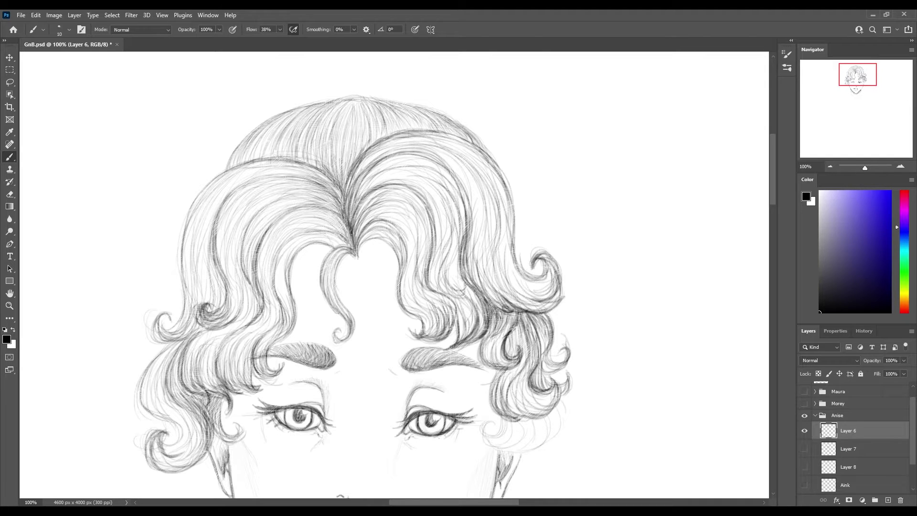
{"action": "mouse_move", "coordinate": [524, 314]}
{"action": "left_mouse_down"}
{"action": "mouse_move", "coordinate": [507, 355]}
{"action": "mouse_move", "coordinate": [525, 396]}
{"action": "left_mouse_up"}
{"action": "mouse_move", "coordinate": [566, 348]}
{"action": "left_mouse_down"}
{"action": "mouse_move", "coordinate": [542, 372]}
{"action": "mouse_move", "coordinate": [558, 393]}
{"action": "left_mouse_up"}
{"action": "left_click_drag", "start_coordinate": [540, 370], "coordinate": [535, 388]}
{"action": "mouse_move", "coordinate": [496, 311]}
{"action": "left_mouse_down"}
{"action": "mouse_move", "coordinate": [479, 363]}
{"action": "mouse_move", "coordinate": [489, 414]}
{"action": "left_mouse_up"}
{"action": "left_click_drag", "start_coordinate": [523, 378], "coordinate": [499, 412]}
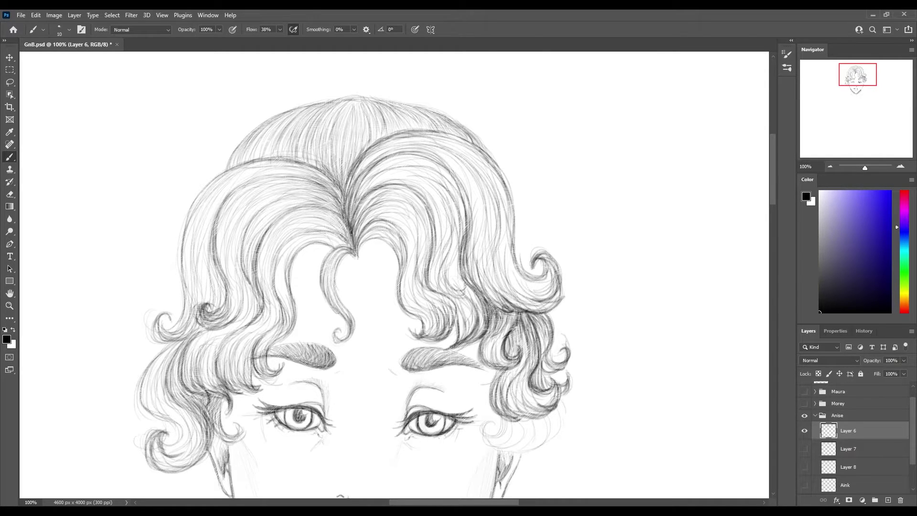
{"action": "mouse_move", "coordinate": [553, 396]}
{"action": "left_mouse_down"}
{"action": "mouse_move", "coordinate": [514, 419]}
{"action": "mouse_move", "coordinate": [461, 245]}
{"action": "mouse_move", "coordinate": [423, 277]}
{"action": "mouse_move", "coordinate": [426, 288]}
{"action": "left_mouse_up"}
Darken the hair curl beside the right cheek and the right jaw edge.
{"action": "left_click_drag", "start_coordinate": [466, 269], "coordinate": [448, 291]}
{"action": "mouse_move", "coordinate": [496, 251]}
{"action": "left_mouse_down"}
{"action": "mouse_move", "coordinate": [488, 277]}
{"action": "mouse_move", "coordinate": [437, 292]}
{"action": "mouse_move", "coordinate": [473, 289]}
{"action": "mouse_move", "coordinate": [444, 274]}
{"action": "mouse_move", "coordinate": [421, 292]}
{"action": "left_mouse_up"}
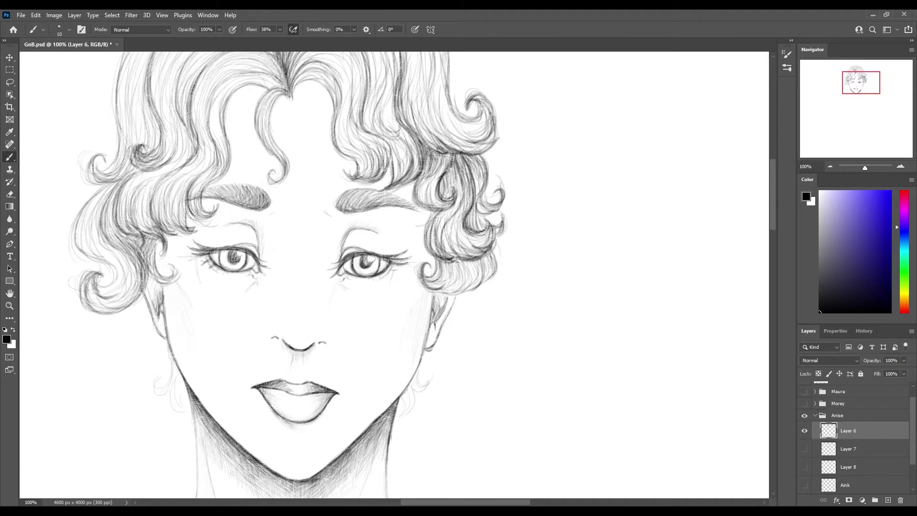
{"action": "left_click_drag", "start_coordinate": [470, 262], "coordinate": [436, 296]}
{"action": "mouse_move", "coordinate": [495, 251]}
{"action": "left_mouse_down"}
{"action": "mouse_move", "coordinate": [471, 284]}
{"action": "mouse_move", "coordinate": [488, 275]}
{"action": "left_mouse_up"}
{"action": "mouse_move", "coordinate": [461, 234]}
{"action": "left_mouse_down"}
{"action": "mouse_move", "coordinate": [441, 258]}
{"action": "mouse_move", "coordinate": [439, 284]}
{"action": "left_mouse_up"}
{"action": "left_click_drag", "start_coordinate": [468, 258], "coordinate": [455, 287]}
{"action": "left_click_drag", "start_coordinate": [438, 212], "coordinate": [425, 248]}
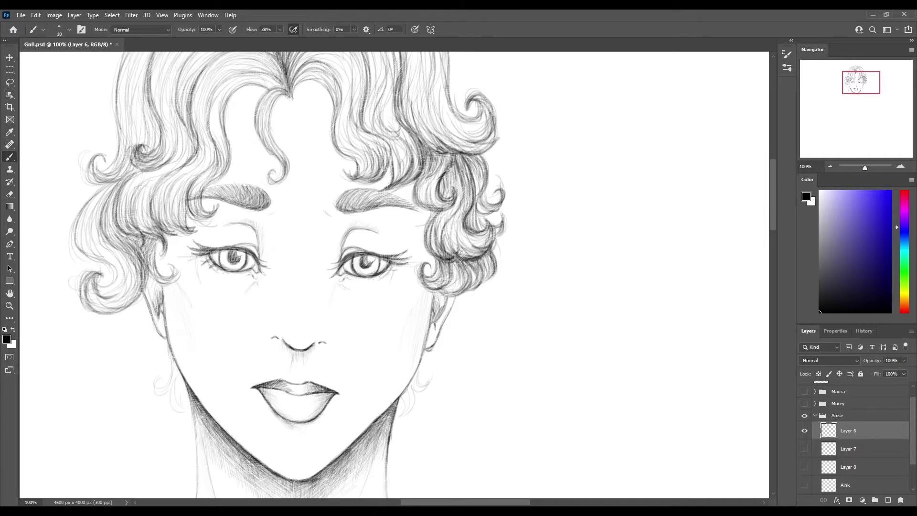
{"action": "mouse_move", "coordinate": [433, 291]}
{"action": "left_mouse_down"}
{"action": "mouse_move", "coordinate": [421, 360]}
{"action": "mouse_move", "coordinate": [434, 319]}
{"action": "left_mouse_up"}
Darken the hair strands at the left temple and near the left cheek.
{"action": "left_click_drag", "start_coordinate": [171, 241], "coordinate": [158, 273]}
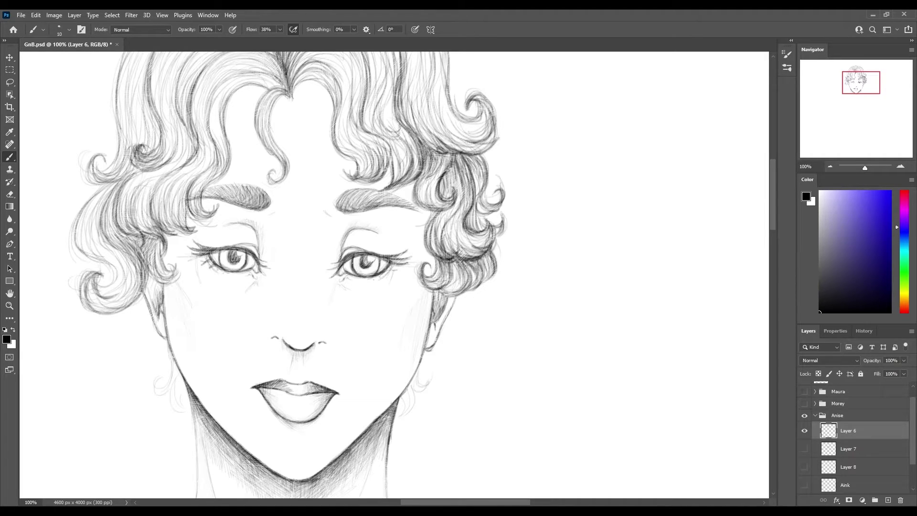
{"action": "left_click_drag", "start_coordinate": [154, 187], "coordinate": [131, 249]}
{"action": "left_click_drag", "start_coordinate": [193, 158], "coordinate": [152, 234]}
{"action": "left_click_drag", "start_coordinate": [200, 201], "coordinate": [169, 234]}
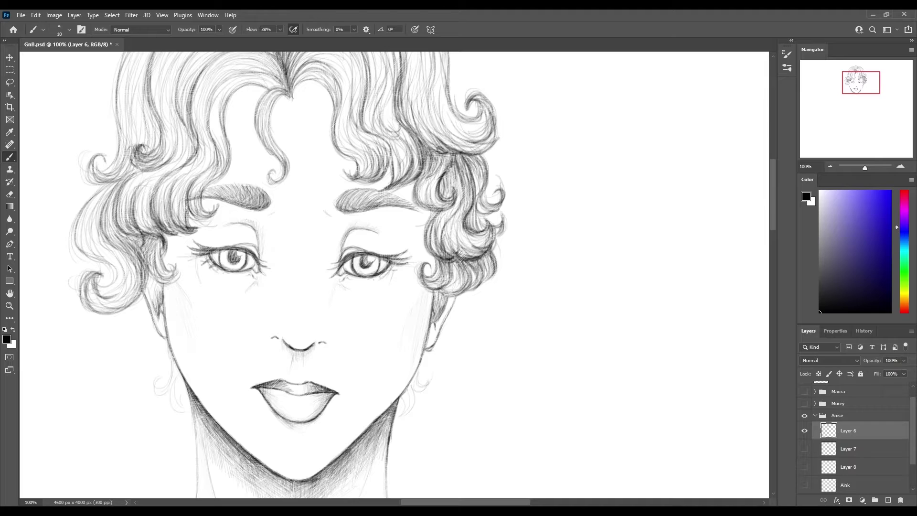
{"action": "left_click_drag", "start_coordinate": [161, 163], "coordinate": [129, 228]}
{"action": "left_click_drag", "start_coordinate": [165, 164], "coordinate": [116, 235]}
{"action": "left_click_drag", "start_coordinate": [137, 205], "coordinate": [104, 266]}
{"action": "left_click_drag", "start_coordinate": [148, 236], "coordinate": [130, 281]}
Deepen the left-side hair strands running down from above the brow.
{"action": "left_click_drag", "start_coordinate": [180, 124], "coordinate": [167, 163]}
{"action": "left_click_drag", "start_coordinate": [176, 127], "coordinate": [133, 173]}
{"action": "left_click_drag", "start_coordinate": [162, 90], "coordinate": [145, 145]}
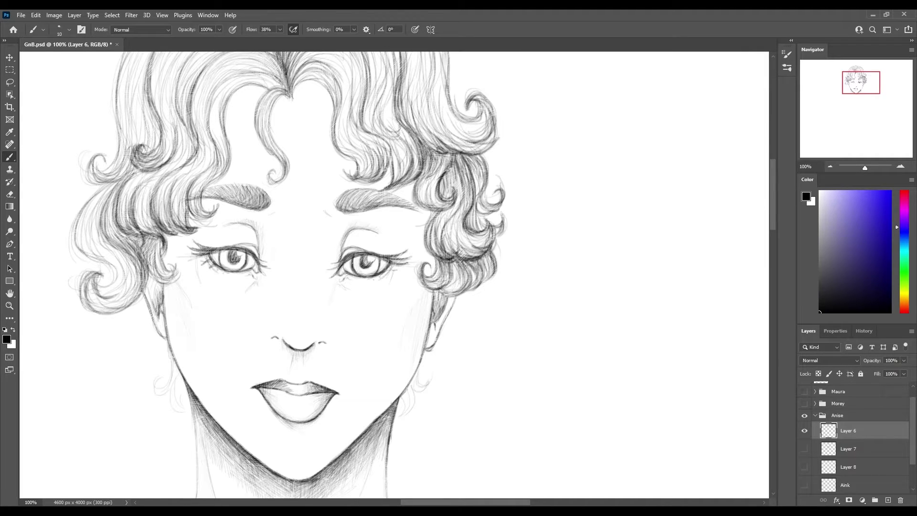
{"action": "left_click_drag", "start_coordinate": [224, 82], "coordinate": [206, 188]}
{"action": "left_click_drag", "start_coordinate": [229, 137], "coordinate": [201, 215]}
{"action": "left_click_drag", "start_coordinate": [217, 157], "coordinate": [168, 234]}
{"action": "left_click_drag", "start_coordinate": [195, 119], "coordinate": [159, 177]}
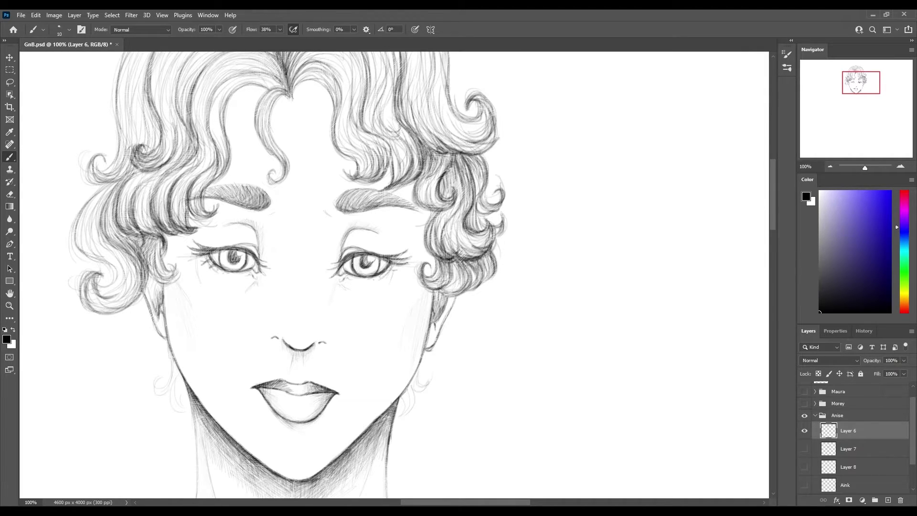
{"action": "left_click_drag", "start_coordinate": [182, 142], "coordinate": [157, 180]}
{"action": "left_click_drag", "start_coordinate": [214, 58], "coordinate": [184, 162]}
{"action": "left_click_drag", "start_coordinate": [195, 127], "coordinate": [149, 227]}
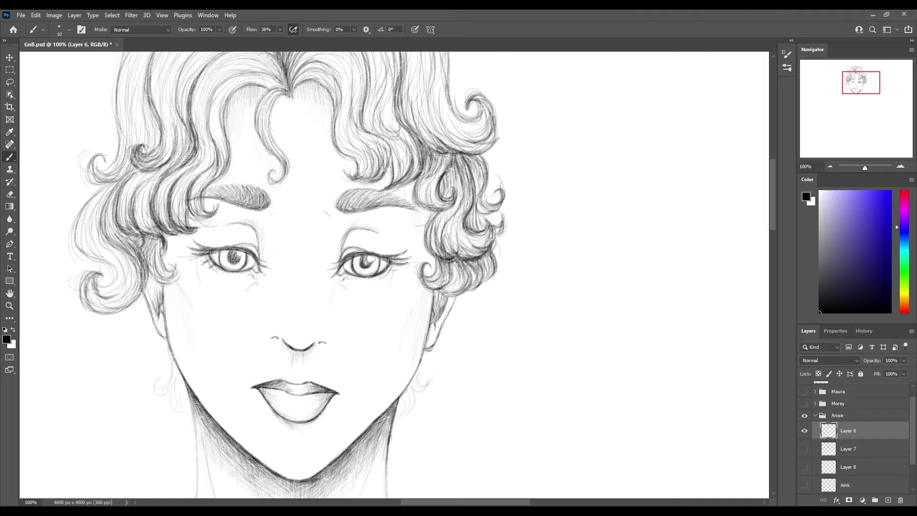
Add hair strokes at the parting, the central curl and the left cheek.
{"action": "left_click_drag", "start_coordinate": [247, 85], "coordinate": [226, 114]}
{"action": "left_click_drag", "start_coordinate": [232, 95], "coordinate": [223, 136]}
{"action": "left_click_drag", "start_coordinate": [312, 81], "coordinate": [333, 144]}
{"action": "left_click_drag", "start_coordinate": [258, 108], "coordinate": [282, 176]}
{"action": "left_click_drag", "start_coordinate": [287, 123], "coordinate": [269, 184]}
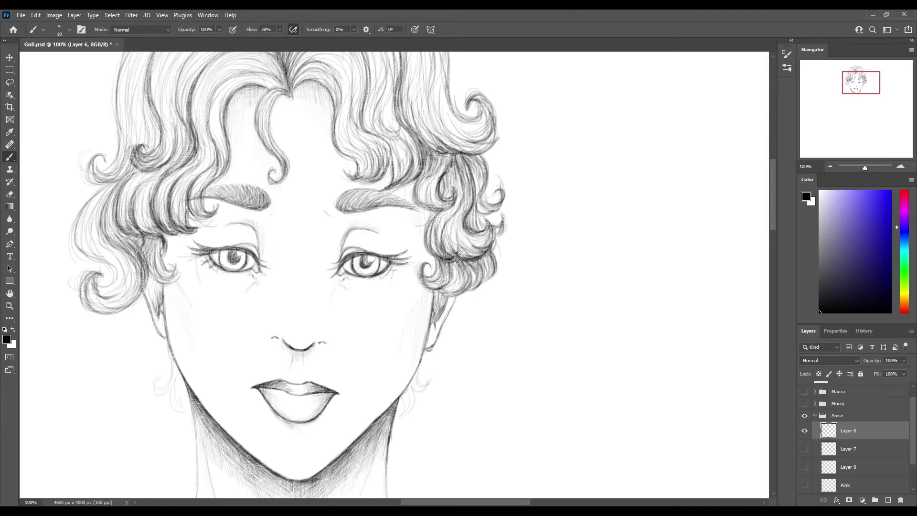
{"action": "left_click_drag", "start_coordinate": [168, 249], "coordinate": [162, 274]}
Draw a small curl below the right ear and darken the left ear curls and cheek edge.
{"action": "left_click_drag", "start_coordinate": [430, 369], "coordinate": [401, 425]}
{"action": "left_click_drag", "start_coordinate": [418, 384], "coordinate": [400, 424]}
{"action": "mouse_move", "coordinate": [173, 354]}
{"action": "left_mouse_down"}
{"action": "mouse_move", "coordinate": [158, 391]}
{"action": "mouse_move", "coordinate": [174, 405]}
{"action": "left_mouse_up"}
{"action": "left_click_drag", "start_coordinate": [176, 387], "coordinate": [169, 406]}
{"action": "left_click_drag", "start_coordinate": [163, 292], "coordinate": [146, 337]}
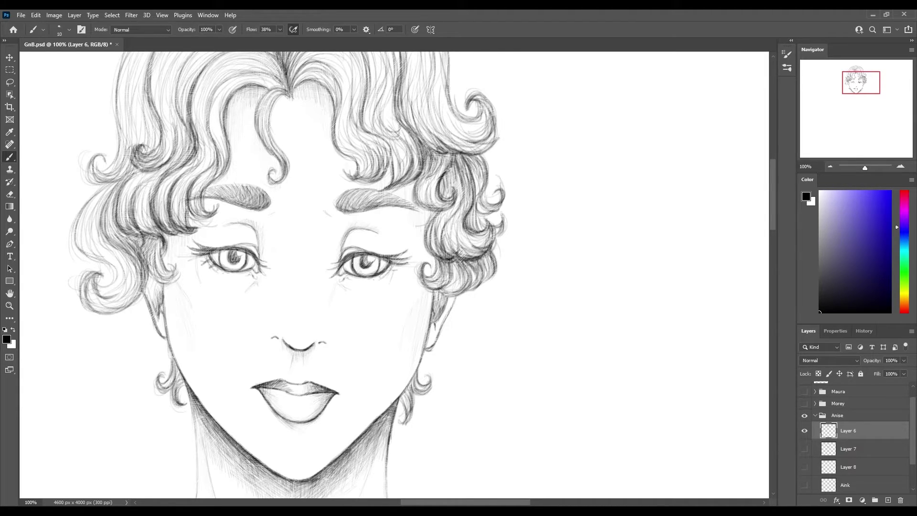
{"action": "left_click_drag", "start_coordinate": [104, 272], "coordinate": [82, 310]}
{"action": "left_click_drag", "start_coordinate": [119, 195], "coordinate": [143, 282]}
{"action": "left_click_drag", "start_coordinate": [174, 250], "coordinate": [146, 280]}
Add dark strokes to the left and lower hair curls, then save the drawing.
{"action": "mouse_move", "coordinate": [110, 216]}
{"action": "left_mouse_down"}
{"action": "mouse_move", "coordinate": [81, 262]}
{"action": "mouse_move", "coordinate": [115, 285]}
{"action": "left_mouse_up"}
{"action": "left_click_drag", "start_coordinate": [96, 242], "coordinate": [136, 302]}
{"action": "mouse_move", "coordinate": [132, 186]}
{"action": "left_mouse_down"}
{"action": "mouse_move", "coordinate": [112, 250]}
{"action": "mouse_move", "coordinate": [153, 258]}
{"action": "left_mouse_up"}
{"action": "left_click_drag", "start_coordinate": [128, 156], "coordinate": [94, 180]}
{"action": "key", "text": "ctrl+s"}
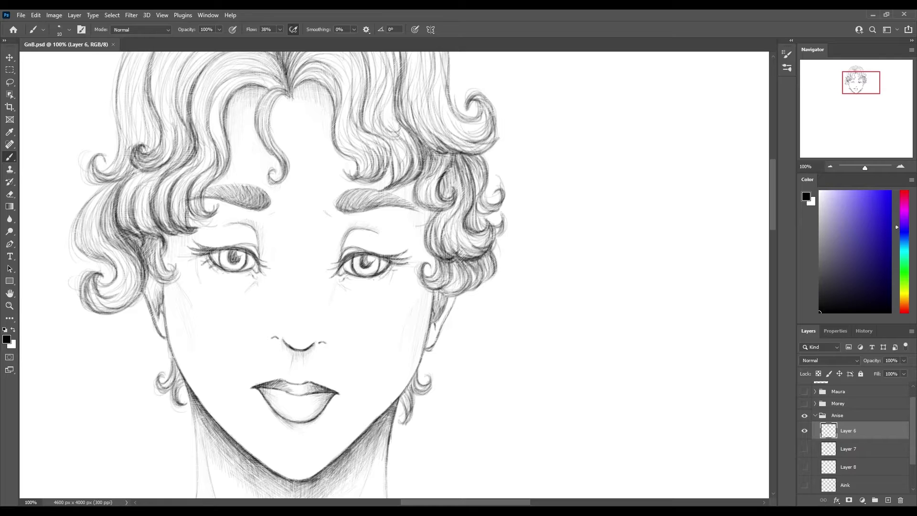
With the faint body sketch shown, darken both neck outlines and hatch just inside them.
{"action": "mouse_move", "coordinate": [334, 191]}
{"action": "left_mouse_down"}
{"action": "mouse_move", "coordinate": [405, 382]}
{"action": "mouse_move", "coordinate": [472, 110]}
{"action": "left_mouse_up"}
{"action": "left_click", "coordinate": [805, 448]}
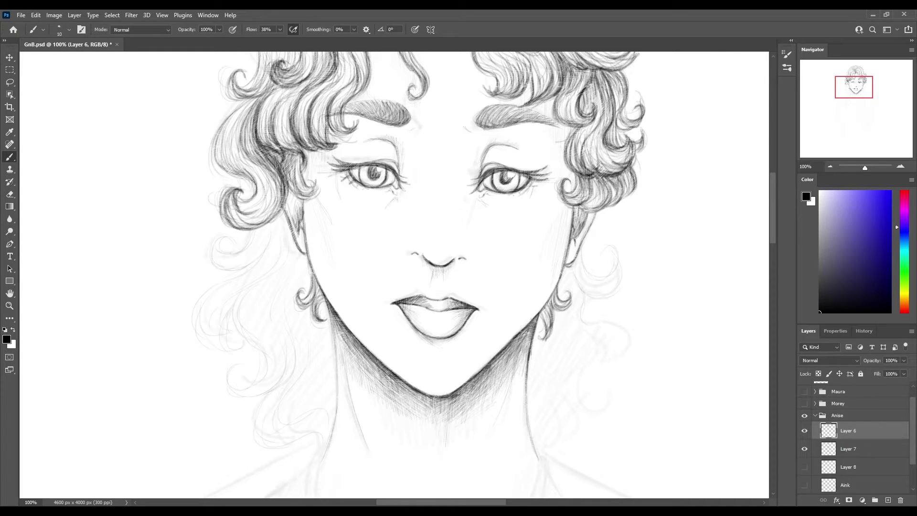
{"action": "left_click_drag", "start_coordinate": [618, 418], "coordinate": [607, 385]}
{"action": "left_click_drag", "start_coordinate": [339, 305], "coordinate": [325, 462]}
{"action": "left_click_drag", "start_coordinate": [527, 366], "coordinate": [529, 432]}
{"action": "left_click_drag", "start_coordinate": [527, 345], "coordinate": [539, 466]}
{"action": "left_click_drag", "start_coordinate": [337, 310], "coordinate": [330, 374]}
{"action": "mouse_move", "coordinate": [339, 340]}
{"action": "left_mouse_down"}
{"action": "mouse_move", "coordinate": [335, 394]}
{"action": "mouse_move", "coordinate": [362, 442]}
{"action": "mouse_move", "coordinate": [336, 400]}
{"action": "left_mouse_up"}
{"action": "left_click_drag", "start_coordinate": [518, 363], "coordinate": [485, 449]}
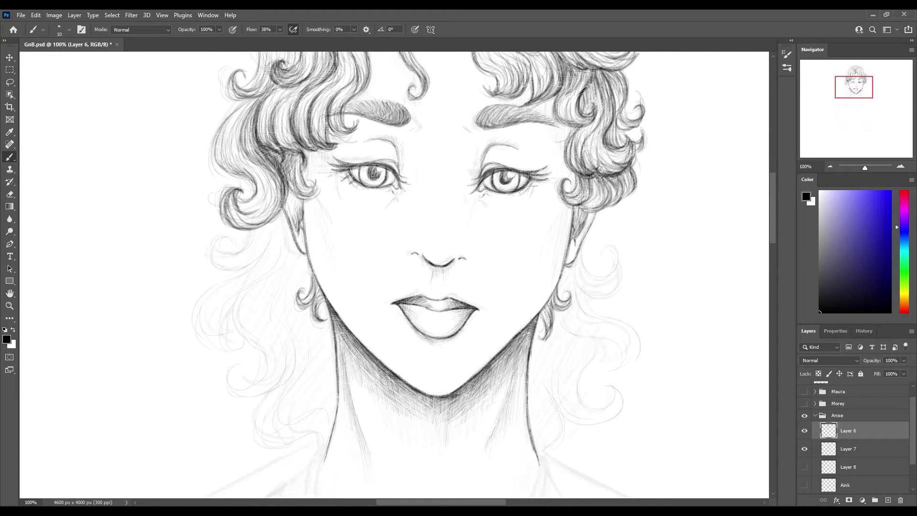
Hide the body sketch and sketch strokes on the hair locks on both sides.
{"action": "left_click", "coordinate": [803, 448]}
{"action": "mouse_move", "coordinate": [224, 229]}
{"action": "left_mouse_down"}
{"action": "mouse_move", "coordinate": [253, 251]}
{"action": "mouse_move", "coordinate": [253, 272]}
{"action": "left_mouse_up"}
{"action": "left_click_drag", "start_coordinate": [196, 284], "coordinate": [224, 353]}
{"action": "left_click_drag", "start_coordinate": [237, 279], "coordinate": [262, 346]}
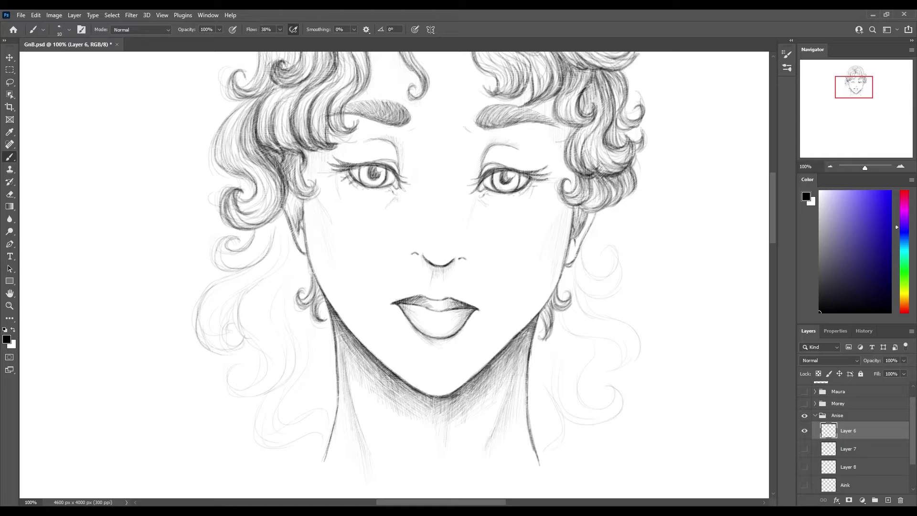
{"action": "left_click_drag", "start_coordinate": [293, 227], "coordinate": [286, 287]}
{"action": "left_click_drag", "start_coordinate": [270, 324], "coordinate": [246, 380]}
{"action": "left_click_drag", "start_coordinate": [287, 299], "coordinate": [306, 389]}
{"action": "left_click_drag", "start_coordinate": [258, 353], "coordinate": [233, 394]}
{"action": "left_click_drag", "start_coordinate": [327, 353], "coordinate": [255, 448]}
{"action": "left_click_drag", "start_coordinate": [621, 249], "coordinate": [585, 298]}
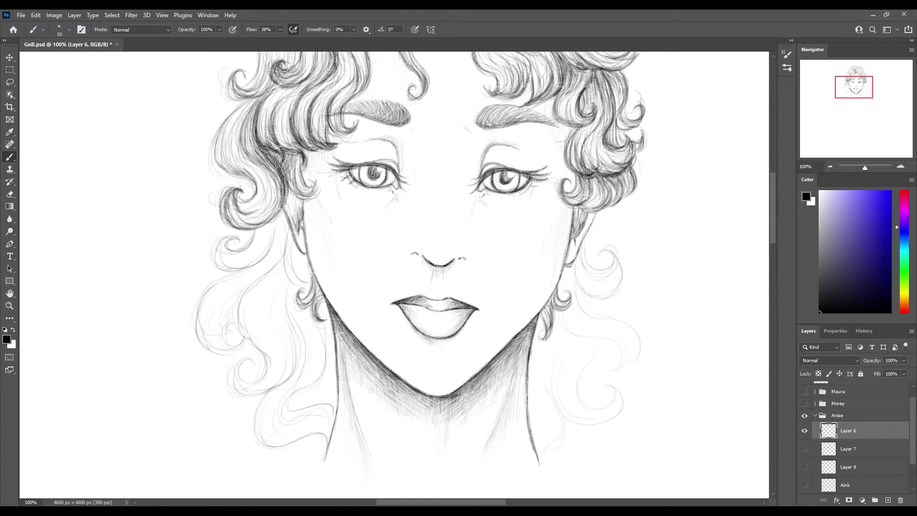
{"action": "mouse_move", "coordinate": [580, 265]}
{"action": "left_mouse_down"}
{"action": "mouse_move", "coordinate": [630, 359]}
{"action": "mouse_move", "coordinate": [578, 413]}
{"action": "left_mouse_up"}
{"action": "mouse_move", "coordinate": [554, 334]}
{"action": "left_mouse_down"}
{"action": "mouse_move", "coordinate": [539, 401]}
{"action": "mouse_move", "coordinate": [559, 449]}
{"action": "left_mouse_up"}
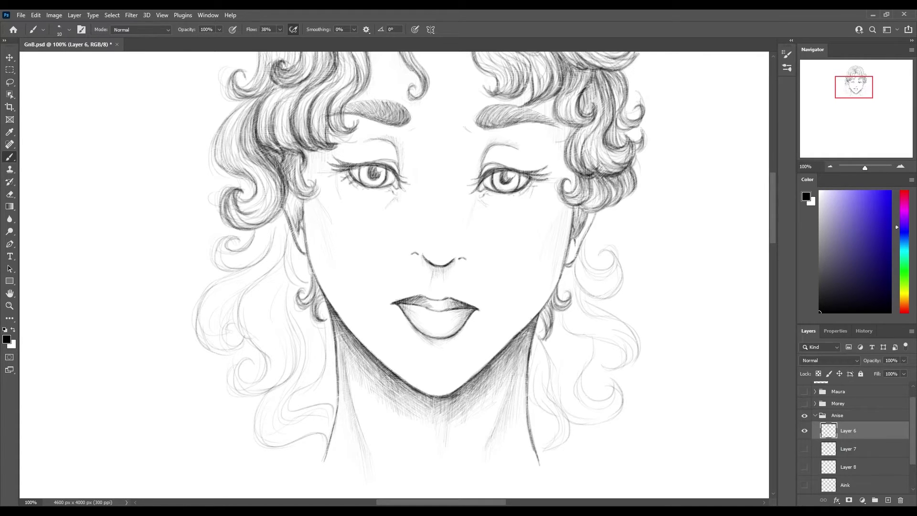
Hatch shading on the left hair lock and lower left curl, undoing stray strokes.
{"action": "mouse_move", "coordinate": [217, 265]}
{"action": "left_mouse_down"}
{"action": "mouse_move", "coordinate": [227, 240]}
{"action": "mouse_move", "coordinate": [274, 224]}
{"action": "left_mouse_up"}
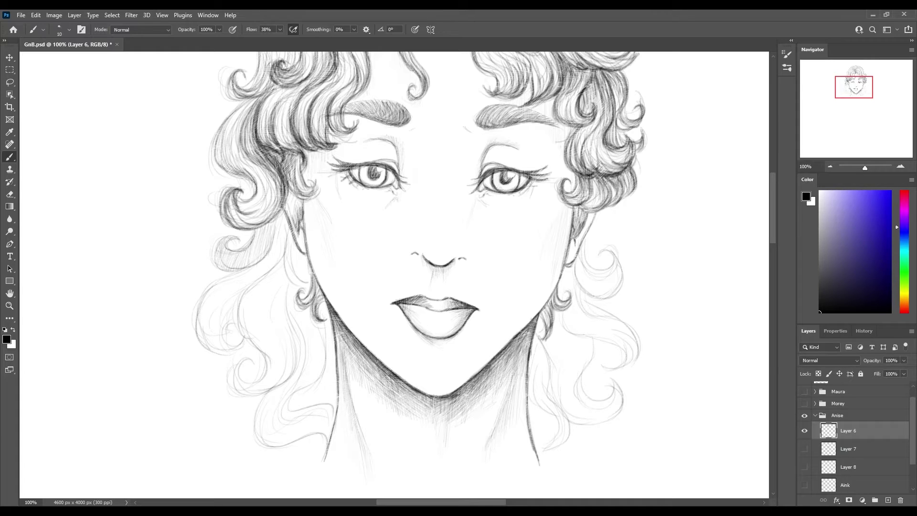
{"action": "mouse_move", "coordinate": [213, 298]}
{"action": "left_mouse_down"}
{"action": "mouse_move", "coordinate": [198, 334]}
{"action": "mouse_move", "coordinate": [210, 329]}
{"action": "left_mouse_up"}
{"action": "key", "text": "ctrl+z"}
{"action": "key", "text": "ctrl+z"}
{"action": "left_click_drag", "start_coordinate": [204, 300], "coordinate": [199, 341]}
{"action": "key", "text": "ctrl+z"}
{"action": "mouse_move", "coordinate": [202, 301]}
{"action": "left_mouse_down"}
{"action": "mouse_move", "coordinate": [197, 339]}
{"action": "mouse_move", "coordinate": [207, 348]}
{"action": "left_mouse_up"}
{"action": "mouse_move", "coordinate": [217, 305]}
{"action": "left_mouse_down"}
{"action": "mouse_move", "coordinate": [214, 346]}
{"action": "mouse_move", "coordinate": [227, 280]}
{"action": "left_mouse_up"}
{"action": "left_click_drag", "start_coordinate": [227, 320], "coordinate": [288, 221]}
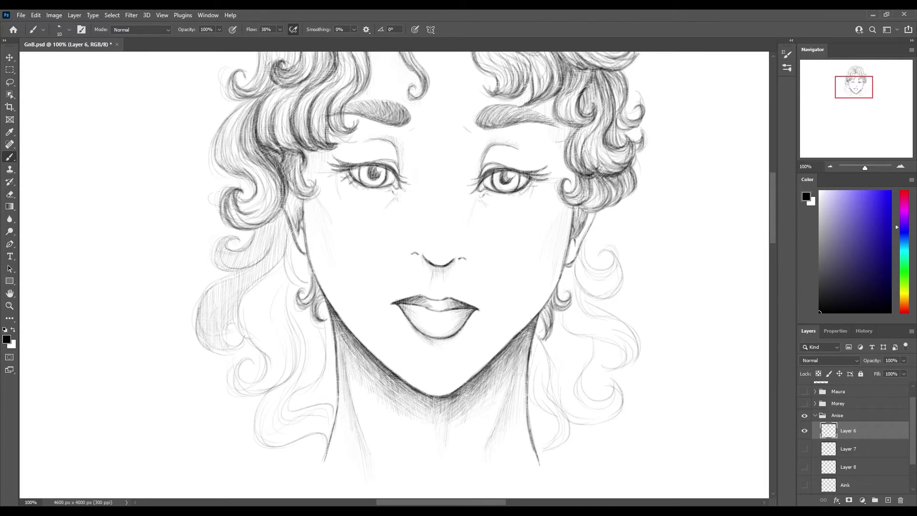
{"action": "left_click_drag", "start_coordinate": [239, 395], "coordinate": [249, 380]}
{"action": "left_click_drag", "start_coordinate": [249, 397], "coordinate": [259, 383]}
Add vertical and diagonal hatching to the left hair lock beside the neck.
{"action": "left_click_drag", "start_coordinate": [254, 329], "coordinate": [254, 287]}
{"action": "left_click_drag", "start_coordinate": [271, 382], "coordinate": [269, 275]}
{"action": "mouse_move", "coordinate": [275, 367]}
{"action": "left_mouse_down"}
{"action": "mouse_move", "coordinate": [279, 272]}
{"action": "mouse_move", "coordinate": [292, 236]}
{"action": "left_mouse_up"}
{"action": "left_click_drag", "start_coordinate": [301, 291], "coordinate": [299, 253]}
{"action": "left_click_drag", "start_coordinate": [274, 419], "coordinate": [271, 387]}
{"action": "left_click_drag", "start_coordinate": [279, 437], "coordinate": [305, 308]}
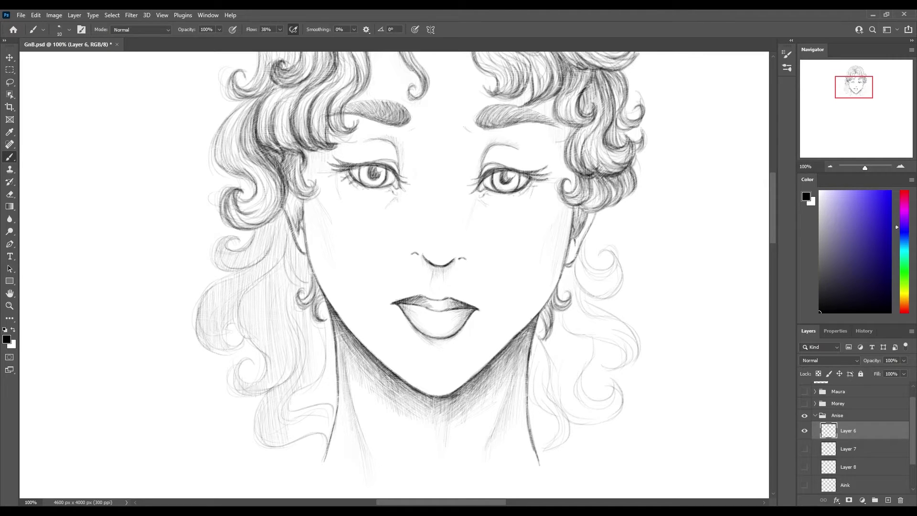
{"action": "left_click_drag", "start_coordinate": [318, 372], "coordinate": [329, 310]}
{"action": "mouse_move", "coordinate": [296, 434]}
{"action": "left_mouse_down"}
{"action": "mouse_move", "coordinate": [318, 408]}
{"action": "mouse_move", "coordinate": [296, 394]}
{"action": "left_mouse_up"}
{"action": "left_click_drag", "start_coordinate": [325, 428], "coordinate": [329, 408]}
{"action": "left_click_drag", "start_coordinate": [296, 409], "coordinate": [324, 380]}
{"action": "left_click_drag", "start_coordinate": [322, 409], "coordinate": [335, 351]}
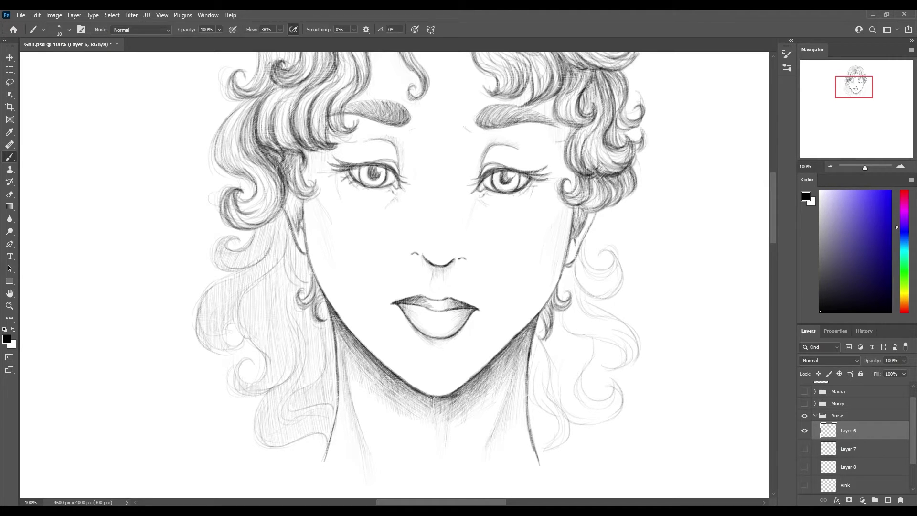
Hatch the right hair curl and the lock below it, undoing one stray stroke.
{"action": "left_click_drag", "start_coordinate": [478, 334], "coordinate": [320, 306]}
{"action": "left_click_drag", "start_coordinate": [373, 417], "coordinate": [379, 335]}
{"action": "left_click_drag", "start_coordinate": [397, 386], "coordinate": [389, 331]}
{"action": "left_click_drag", "start_coordinate": [410, 373], "coordinate": [410, 358]}
{"action": "left_click_drag", "start_coordinate": [416, 397], "coordinate": [425, 359]}
{"action": "key", "text": "ctrl+z"}
{"action": "key", "text": "ctrl+z"}
{"action": "key", "text": "ctrl+z"}
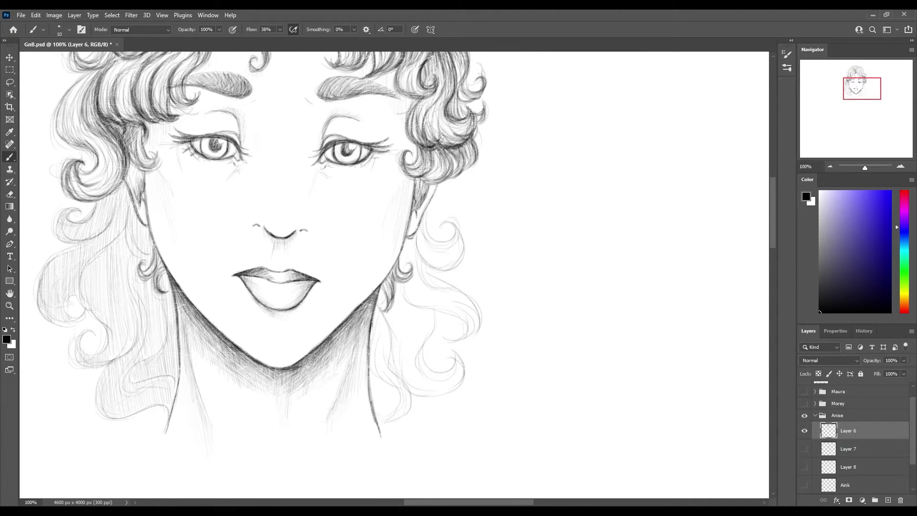
{"action": "mouse_move", "coordinate": [420, 260]}
{"action": "left_mouse_down"}
{"action": "mouse_move", "coordinate": [425, 218]}
{"action": "mouse_move", "coordinate": [459, 235]}
{"action": "left_mouse_up"}
{"action": "left_click_drag", "start_coordinate": [406, 292], "coordinate": [411, 241]}
{"action": "mouse_move", "coordinate": [418, 305]}
{"action": "left_mouse_down"}
{"action": "mouse_move", "coordinate": [427, 250]}
{"action": "mouse_move", "coordinate": [454, 287]}
{"action": "left_mouse_up"}
{"action": "left_click_drag", "start_coordinate": [471, 331], "coordinate": [475, 304]}
Add vertical hatching to the right hair lock beside the neck.
{"action": "left_click_drag", "start_coordinate": [391, 365], "coordinate": [405, 282]}
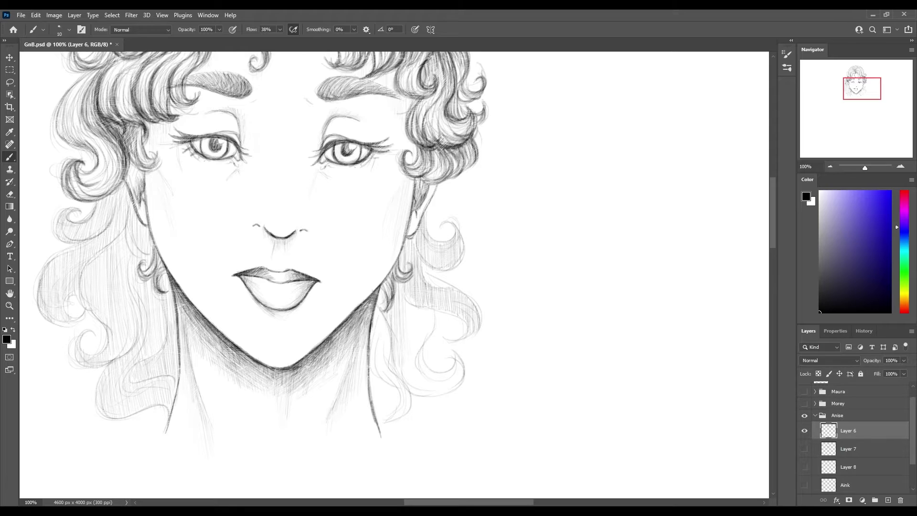
{"action": "left_click_drag", "start_coordinate": [407, 351], "coordinate": [416, 303]}
{"action": "left_click_drag", "start_coordinate": [416, 344], "coordinate": [430, 305]}
{"action": "left_click_drag", "start_coordinate": [413, 383], "coordinate": [419, 341]}
{"action": "left_click_drag", "start_coordinate": [407, 393], "coordinate": [425, 354]}
{"action": "left_click_drag", "start_coordinate": [444, 394], "coordinate": [453, 364]}
{"action": "mouse_move", "coordinate": [373, 354]}
{"action": "left_mouse_down"}
{"action": "mouse_move", "coordinate": [378, 311]}
{"action": "mouse_move", "coordinate": [386, 318]}
{"action": "left_mouse_up"}
{"action": "mouse_move", "coordinate": [400, 418]}
{"action": "left_mouse_down"}
{"action": "mouse_move", "coordinate": [409, 389]}
{"action": "mouse_move", "coordinate": [391, 374]}
{"action": "mouse_move", "coordinate": [435, 314]}
{"action": "left_mouse_up"}
Deepen the right lock's hatching and lightly hatch the far left hair lock.
{"action": "left_click_drag", "start_coordinate": [420, 374], "coordinate": [430, 357]}
{"action": "left_click_drag", "start_coordinate": [456, 366], "coordinate": [458, 350]}
{"action": "left_click_drag", "start_coordinate": [413, 395], "coordinate": [429, 344]}
{"action": "left_click_drag", "start_coordinate": [382, 423], "coordinate": [399, 397]}
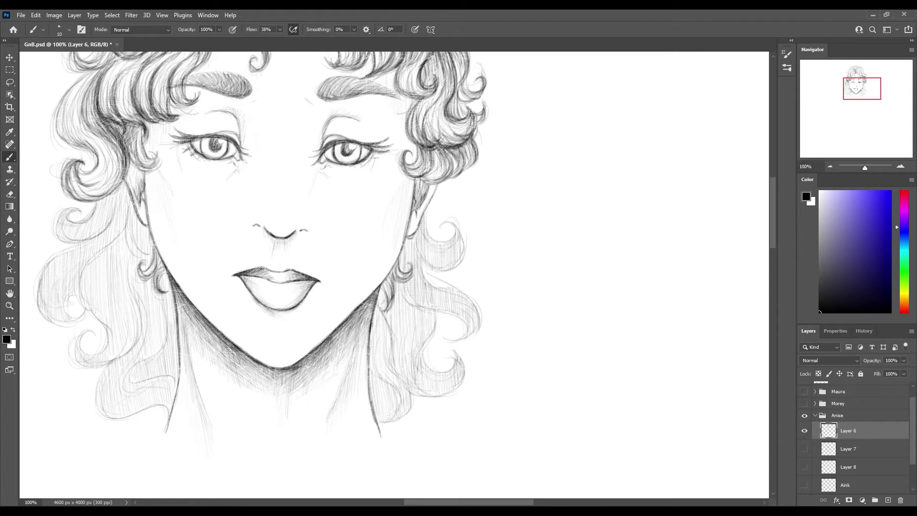
{"action": "left_click_drag", "start_coordinate": [41, 322], "coordinate": [56, 280]}
{"action": "left_click_drag", "start_coordinate": [82, 292], "coordinate": [83, 275]}
{"action": "left_click_drag", "start_coordinate": [101, 333], "coordinate": [111, 284]}
Show the faint body sketch and darken the left shoulder contour over it.
{"action": "scroll", "coordinate": [394, 275], "scroll_direction": "up", "scroll_amount": 10}
{"action": "scroll", "coordinate": [394, 274], "scroll_direction": "down", "scroll_amount": 8}
{"action": "scroll", "coordinate": [394, 274], "scroll_direction": "down", "scroll_amount": 5}
{"action": "scroll", "coordinate": [394, 275], "scroll_direction": "down", "scroll_amount": 6}
{"action": "left_click", "coordinate": [805, 448]}
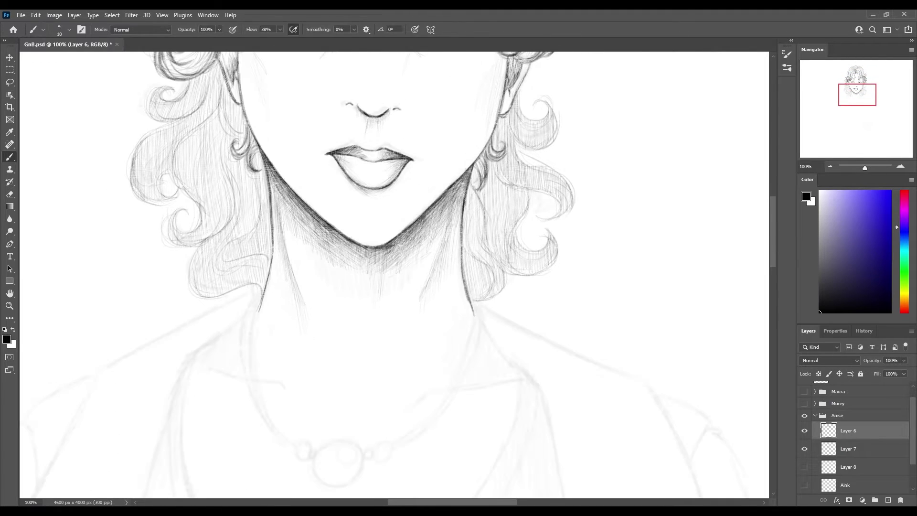
{"action": "scroll", "coordinate": [394, 274], "scroll_direction": "down", "scroll_amount": 3}
{"action": "mouse_move", "coordinate": [249, 250]}
{"action": "left_mouse_down"}
{"action": "mouse_move", "coordinate": [183, 299]}
{"action": "mouse_move", "coordinate": [163, 348]}
{"action": "left_mouse_up"}
{"action": "mouse_move", "coordinate": [228, 273]}
{"action": "left_mouse_down"}
{"action": "mouse_move", "coordinate": [183, 311]}
{"action": "mouse_move", "coordinate": [154, 368]}
{"action": "left_mouse_up"}
{"action": "left_click_drag", "start_coordinate": [243, 262], "coordinate": [180, 312]}
{"action": "left_click_drag", "start_coordinate": [217, 275], "coordinate": [164, 341]}
{"action": "left_click_drag", "start_coordinate": [167, 336], "coordinate": [151, 377]}
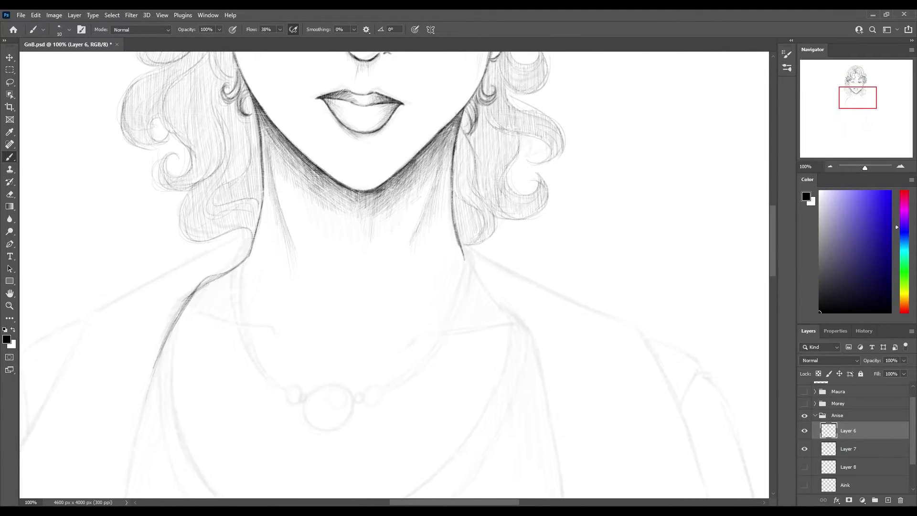
Trace the left collar line in dark pencil from the neck down past the shoulder.
{"action": "left_click_drag", "start_coordinate": [253, 246], "coordinate": [198, 289]}
{"action": "mouse_move", "coordinate": [224, 275]}
{"action": "left_mouse_down"}
{"action": "mouse_move", "coordinate": [188, 301]}
{"action": "mouse_move", "coordinate": [145, 398]}
{"action": "mouse_move", "coordinate": [167, 339]}
{"action": "left_mouse_up"}
{"action": "left_click_drag", "start_coordinate": [257, 230], "coordinate": [209, 255]}
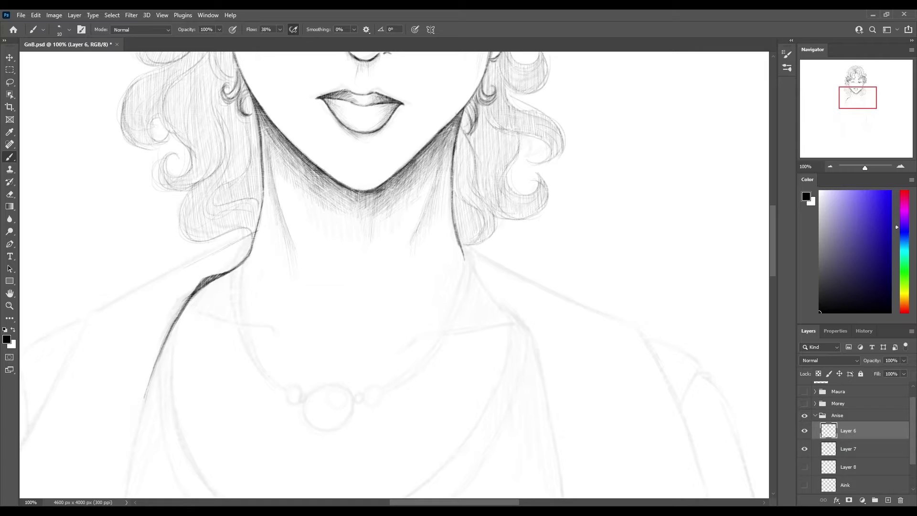
{"action": "left_click_drag", "start_coordinate": [255, 233], "coordinate": [237, 263]}
{"action": "mouse_move", "coordinate": [157, 284]}
{"action": "left_mouse_down"}
{"action": "mouse_move", "coordinate": [343, 191]}
{"action": "mouse_move", "coordinate": [286, 224]}
{"action": "left_mouse_up"}
{"action": "mouse_move", "coordinate": [384, 169]}
{"action": "left_mouse_down"}
{"action": "mouse_move", "coordinate": [282, 223]}
{"action": "mouse_move", "coordinate": [235, 306]}
{"action": "left_mouse_up"}
{"action": "left_click_drag", "start_coordinate": [203, 351], "coordinate": [177, 404]}
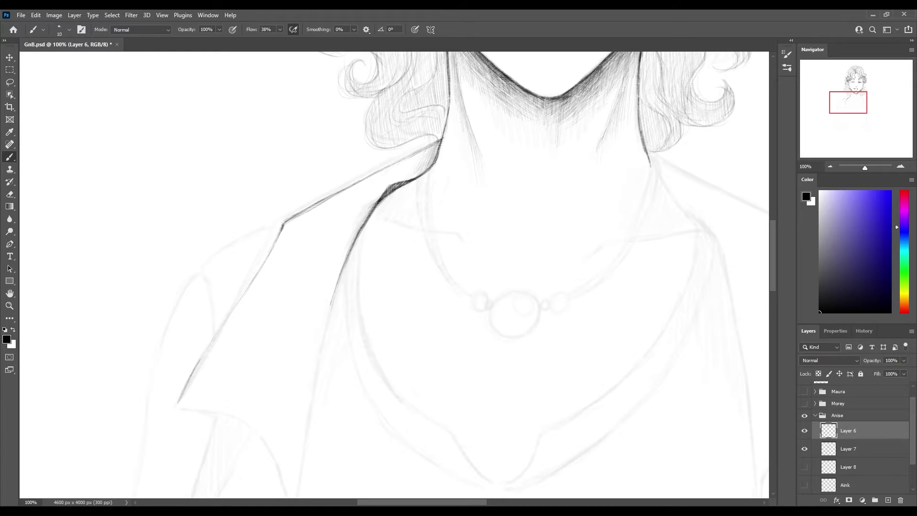
Darken the upper shoulder and inner collar lines and hatch the top of the collar.
{"action": "left_click_drag", "start_coordinate": [305, 209], "coordinate": [441, 140]}
{"action": "left_click_drag", "start_coordinate": [335, 296], "coordinate": [373, 157]}
{"action": "left_click_drag", "start_coordinate": [372, 156], "coordinate": [360, 201]}
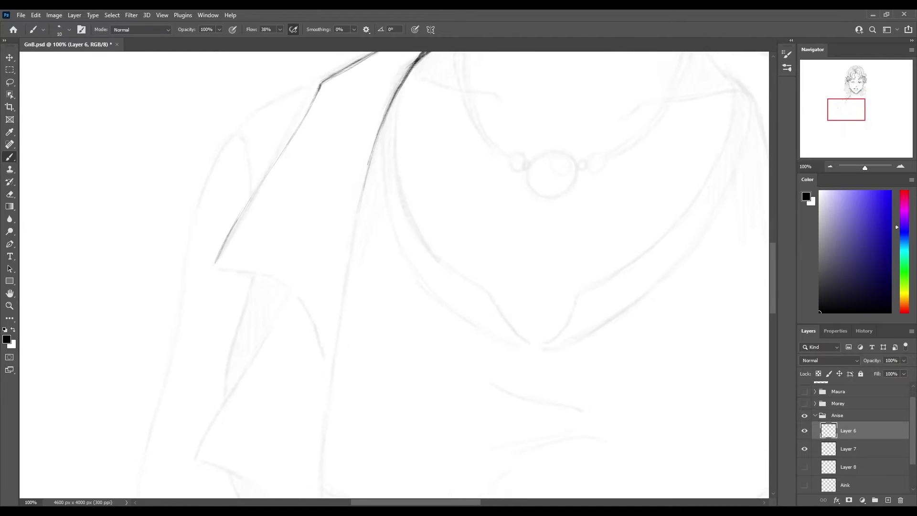
{"action": "mouse_move", "coordinate": [390, 106]}
{"action": "left_mouse_down"}
{"action": "mouse_move", "coordinate": [361, 188]}
{"action": "mouse_move", "coordinate": [344, 294]}
{"action": "left_mouse_up"}
{"action": "left_click_drag", "start_coordinate": [359, 191], "coordinate": [345, 265]}
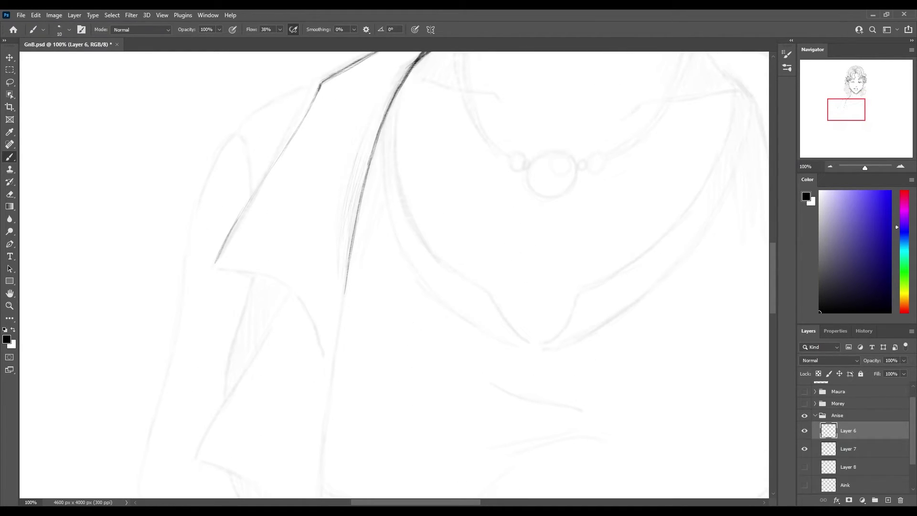
{"action": "left_click_drag", "start_coordinate": [380, 117], "coordinate": [349, 224]}
{"action": "left_click_drag", "start_coordinate": [430, 191], "coordinate": [355, 246]}
{"action": "left_click_drag", "start_coordinate": [352, 96], "coordinate": [314, 149]}
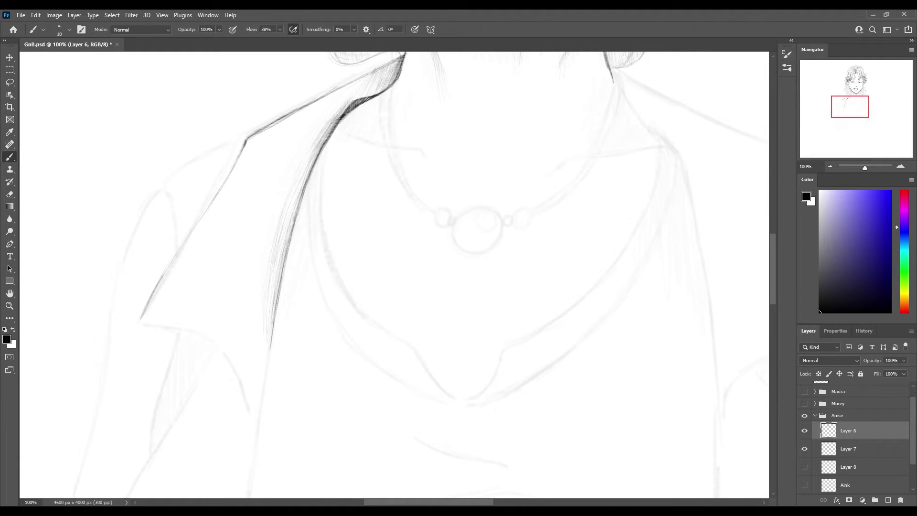
{"action": "mouse_move", "coordinate": [398, 61]}
{"action": "left_mouse_down"}
{"action": "mouse_move", "coordinate": [364, 82]}
{"action": "mouse_move", "coordinate": [363, 96]}
{"action": "left_mouse_up"}
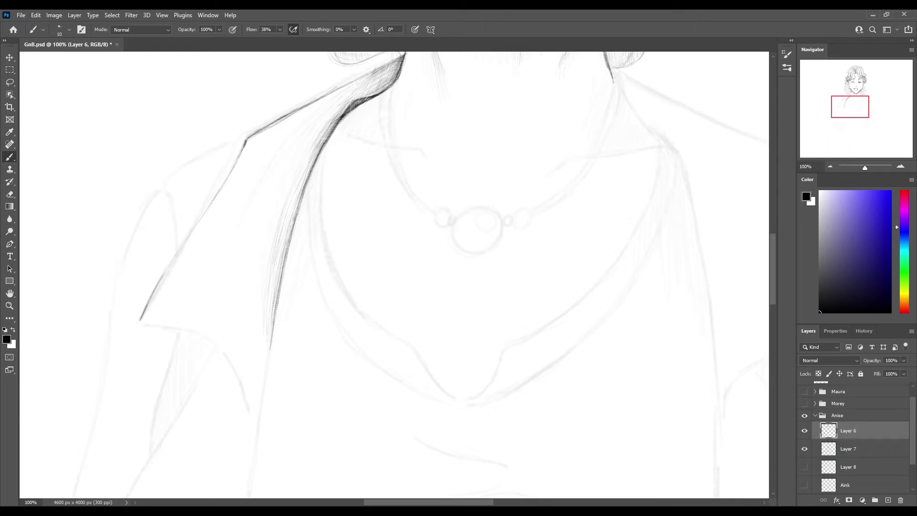
Ink the left collar's lower edge and extend the hatched inner collar line downward.
{"action": "left_click_drag", "start_coordinate": [225, 352], "coordinate": [252, 414]}
{"action": "mouse_move", "coordinate": [141, 322]}
{"action": "left_mouse_down"}
{"action": "mouse_move", "coordinate": [225, 354]}
{"action": "mouse_move", "coordinate": [241, 380]}
{"action": "mouse_move", "coordinate": [214, 343]}
{"action": "left_mouse_up"}
{"action": "left_click_drag", "start_coordinate": [172, 323], "coordinate": [218, 345]}
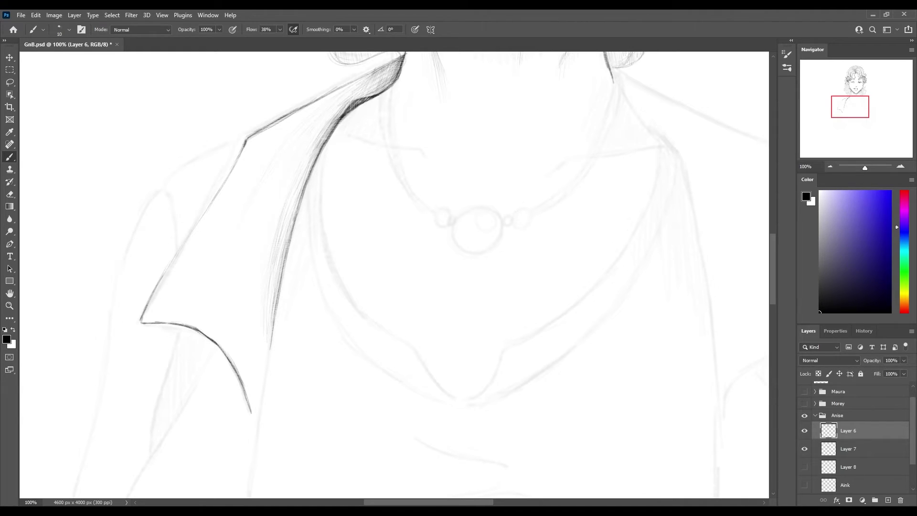
{"action": "left_click_drag", "start_coordinate": [275, 319], "coordinate": [259, 432]}
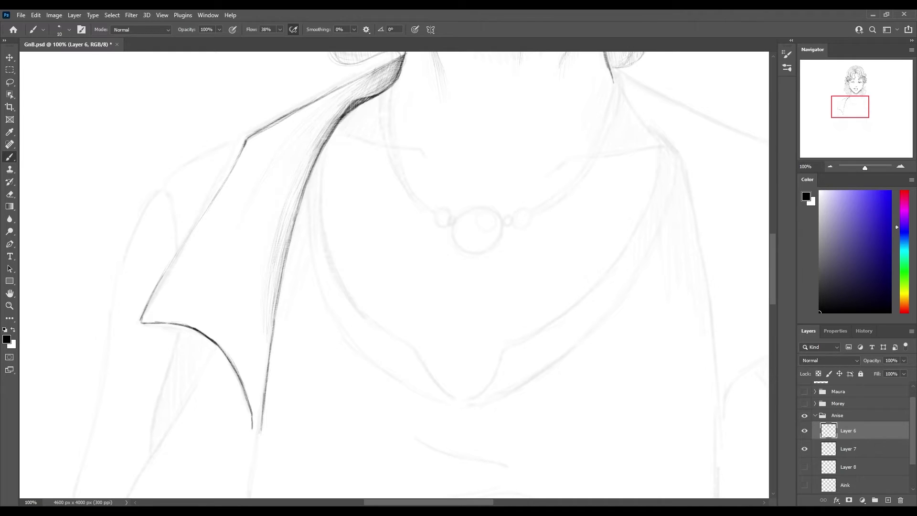
{"action": "left_click_drag", "start_coordinate": [287, 246], "coordinate": [272, 328]}
{"action": "left_click_drag", "start_coordinate": [308, 183], "coordinate": [283, 270]}
{"action": "left_click_drag", "start_coordinate": [267, 383], "coordinate": [263, 430]}
{"action": "left_click_drag", "start_coordinate": [271, 347], "coordinate": [264, 428]}
{"action": "left_click_drag", "start_coordinate": [282, 298], "coordinate": [269, 392]}
{"action": "left_click_drag", "start_coordinate": [289, 248], "coordinate": [277, 340]}
{"action": "left_click_drag", "start_coordinate": [301, 206], "coordinate": [287, 279]}
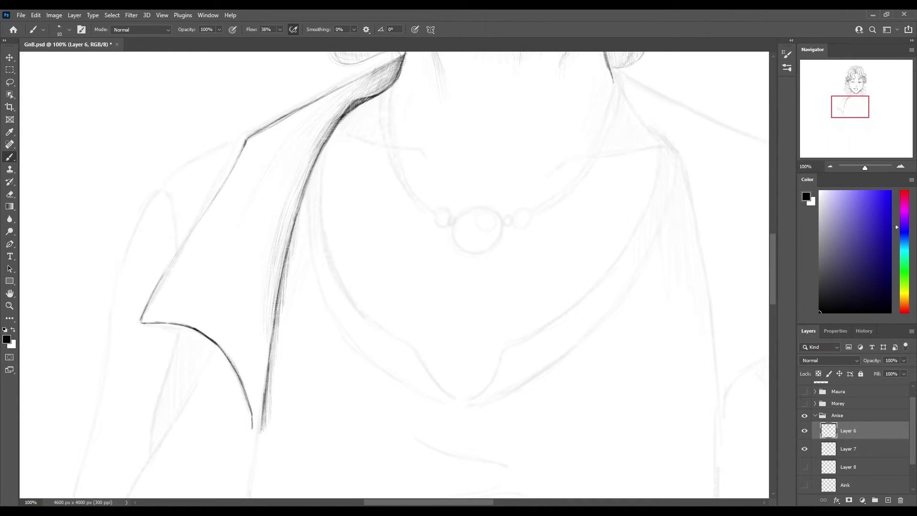
Reinforce the upper inner collar line, undoing stray strokes, and save.
{"action": "left_click_drag", "start_coordinate": [343, 117], "coordinate": [304, 195]}
{"action": "mouse_move", "coordinate": [317, 159]}
{"action": "left_mouse_down"}
{"action": "mouse_move", "coordinate": [293, 225]}
{"action": "mouse_move", "coordinate": [272, 340]}
{"action": "left_mouse_up"}
{"action": "left_click_drag", "start_coordinate": [271, 349], "coordinate": [261, 426]}
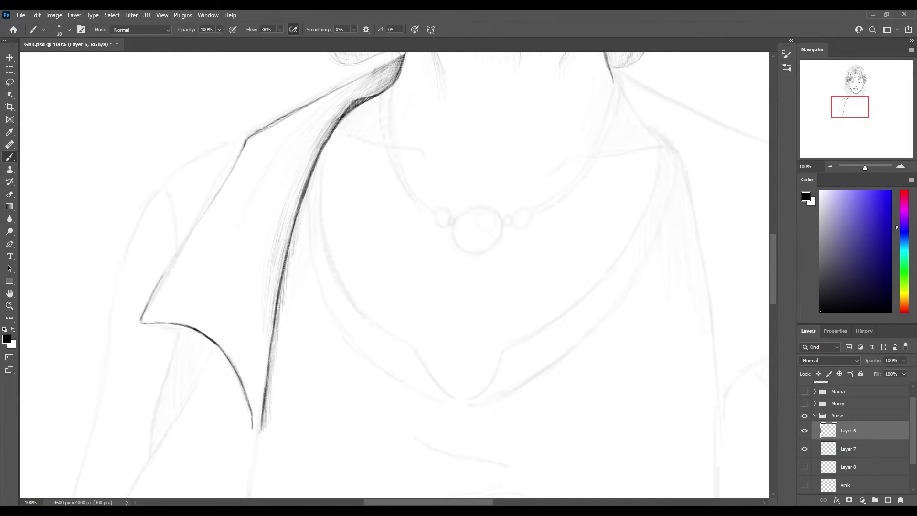
{"action": "left_click_drag", "start_coordinate": [276, 313], "coordinate": [262, 400]}
{"action": "left_click_drag", "start_coordinate": [291, 240], "coordinate": [279, 292]}
{"action": "key", "text": "ctrl+z"}
{"action": "left_click_drag", "start_coordinate": [320, 158], "coordinate": [303, 199]}
{"action": "left_click_drag", "start_coordinate": [328, 144], "coordinate": [298, 238]}
{"action": "left_click_drag", "start_coordinate": [315, 171], "coordinate": [298, 218]}
{"action": "key", "text": "ctrl+z"}
{"action": "key", "text": "ctrl+s"}
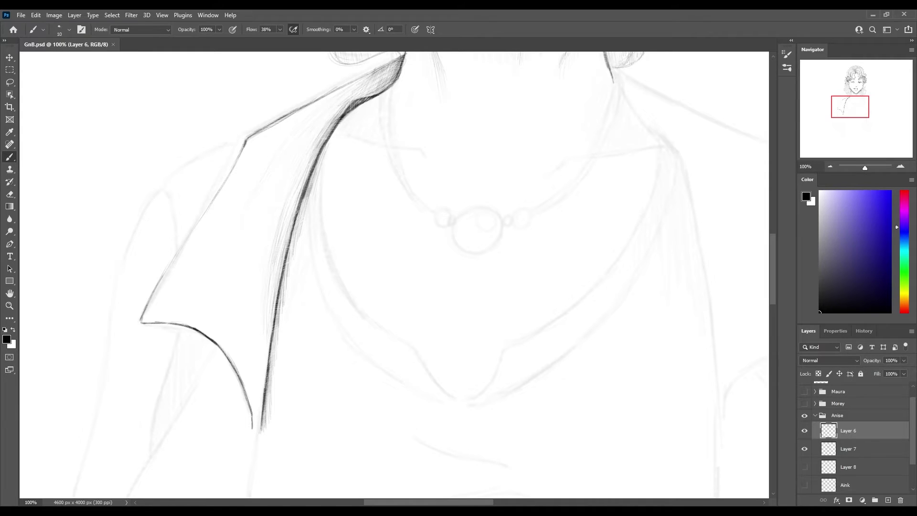
Draw a curving hair strand over the collar and hatch along its strands.
{"action": "left_click_drag", "start_coordinate": [326, 142], "coordinate": [333, 263]}
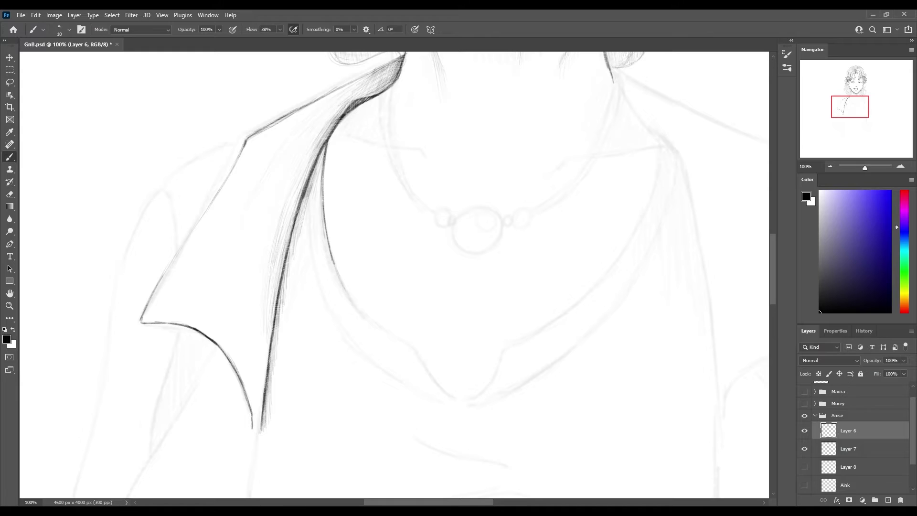
{"action": "left_click_drag", "start_coordinate": [325, 139], "coordinate": [369, 318]}
{"action": "left_click_drag", "start_coordinate": [313, 261], "coordinate": [350, 340]}
{"action": "left_click_drag", "start_coordinate": [328, 156], "coordinate": [356, 343]}
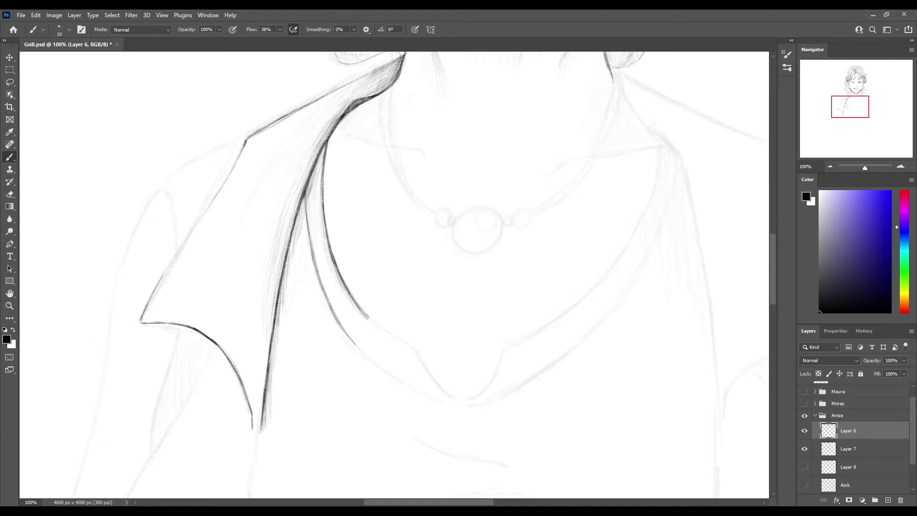
{"action": "left_click_drag", "start_coordinate": [331, 188], "coordinate": [367, 319]}
{"action": "left_click_drag", "start_coordinate": [325, 149], "coordinate": [306, 213]}
{"action": "mouse_move", "coordinate": [319, 169]}
{"action": "left_mouse_down"}
{"action": "mouse_move", "coordinate": [310, 222]}
{"action": "mouse_move", "coordinate": [308, 205]}
{"action": "left_mouse_up"}
{"action": "left_click_drag", "start_coordinate": [324, 145], "coordinate": [292, 253]}
{"action": "mouse_move", "coordinate": [303, 206]}
{"action": "left_mouse_down"}
{"action": "mouse_move", "coordinate": [283, 292]}
{"action": "mouse_move", "coordinate": [287, 261]}
{"action": "left_mouse_up"}
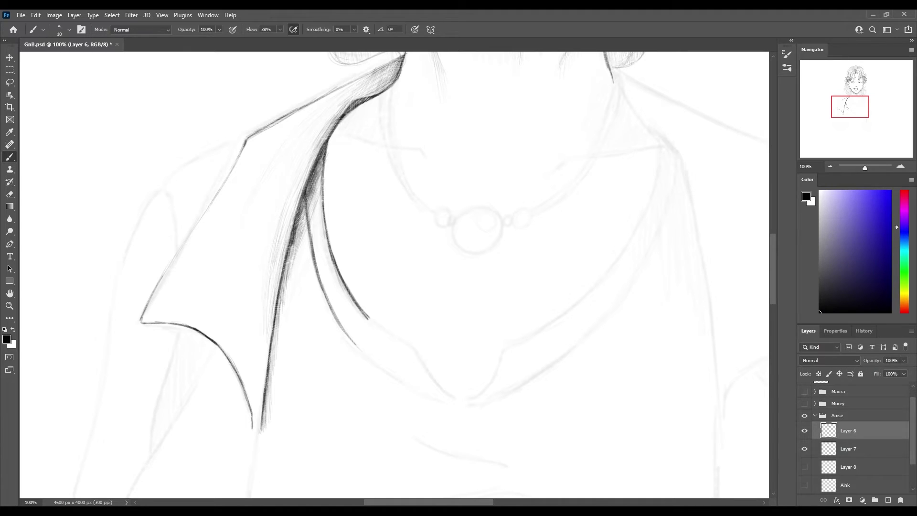
Extend the left hair strand downward with dense dark hatching.
{"action": "left_click_drag", "start_coordinate": [337, 118], "coordinate": [324, 146]}
{"action": "left_click_drag", "start_coordinate": [293, 240], "coordinate": [265, 410]}
{"action": "left_click_drag", "start_coordinate": [285, 271], "coordinate": [271, 356]}
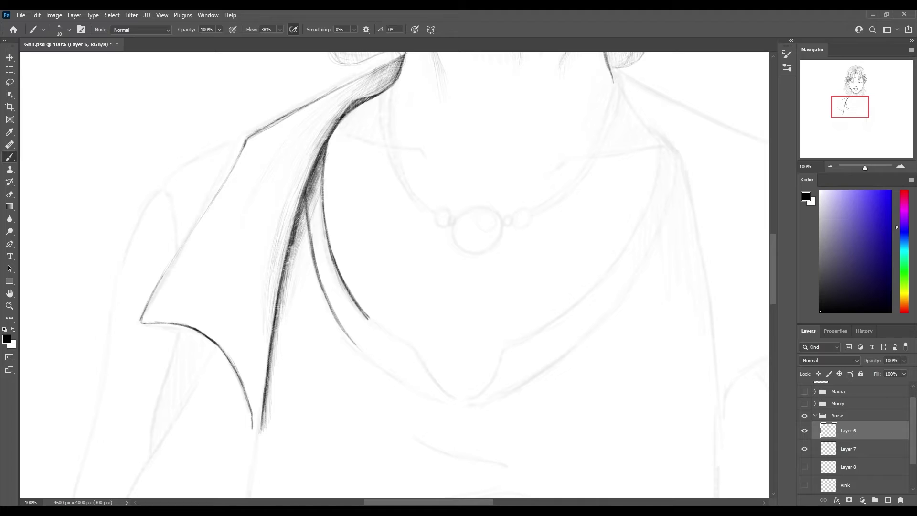
{"action": "left_click_drag", "start_coordinate": [287, 301], "coordinate": [269, 407]}
{"action": "left_click_drag", "start_coordinate": [285, 326], "coordinate": [267, 422]}
{"action": "left_click_drag", "start_coordinate": [307, 237], "coordinate": [281, 329]}
{"action": "left_click_drag", "start_coordinate": [299, 260], "coordinate": [272, 368]}
{"action": "left_click_drag", "start_coordinate": [303, 214], "coordinate": [282, 305]}
{"action": "mouse_move", "coordinate": [314, 191]}
{"action": "left_mouse_down"}
{"action": "mouse_move", "coordinate": [290, 267]}
{"action": "mouse_move", "coordinate": [293, 243]}
{"action": "left_mouse_up"}
{"action": "mouse_move", "coordinate": [330, 131]}
{"action": "left_mouse_down"}
{"action": "mouse_move", "coordinate": [297, 224]}
{"action": "mouse_move", "coordinate": [268, 386]}
{"action": "left_mouse_up"}
{"action": "left_click_drag", "start_coordinate": [282, 351], "coordinate": [270, 421]}
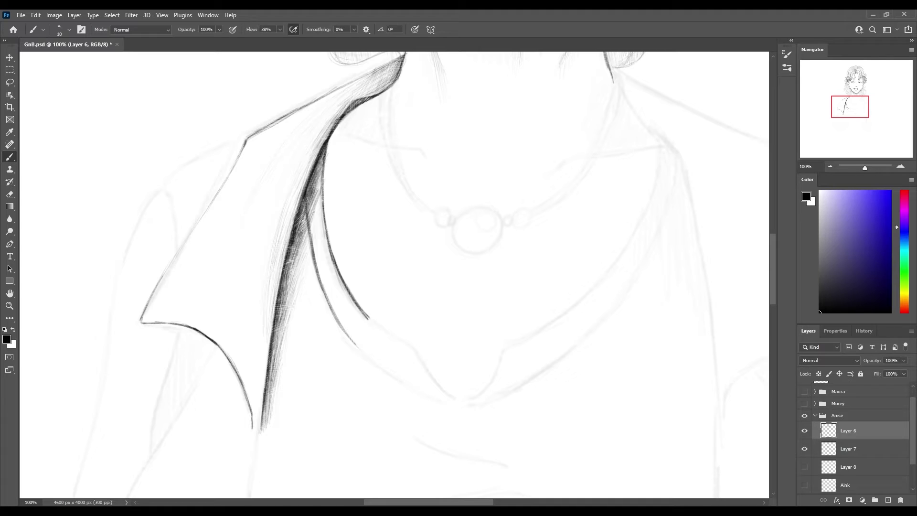
Darken the hair strand's right edge and shade its top.
{"action": "left_click_drag", "start_coordinate": [327, 148], "coordinate": [321, 237]}
{"action": "left_click_drag", "start_coordinate": [333, 169], "coordinate": [321, 259]}
{"action": "left_click_drag", "start_coordinate": [331, 134], "coordinate": [327, 153]}
{"action": "left_click_drag", "start_coordinate": [349, 115], "coordinate": [338, 141]}
{"action": "left_click_drag", "start_coordinate": [380, 94], "coordinate": [347, 112]}
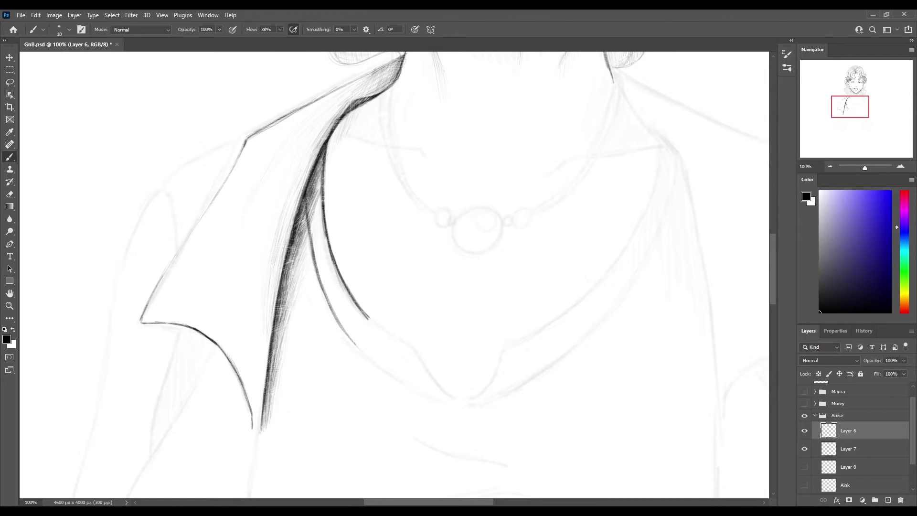
{"action": "left_click_drag", "start_coordinate": [403, 55], "coordinate": [371, 94]}
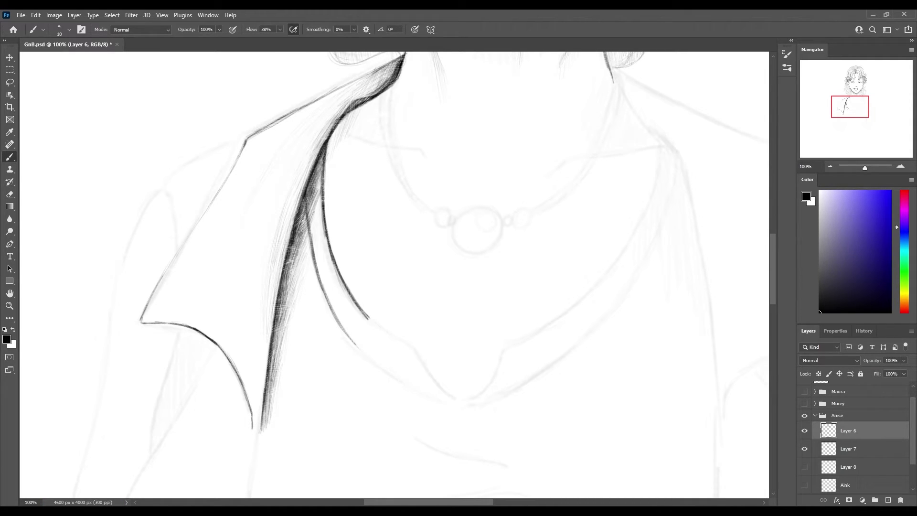
Retrace the collar's left outline darker and add thin lines and shadow hatching by the hair strand.
{"action": "left_click_drag", "start_coordinate": [243, 147], "coordinate": [189, 239]}
{"action": "left_click_drag", "start_coordinate": [212, 199], "coordinate": [147, 307]}
{"action": "left_click_drag", "start_coordinate": [241, 154], "coordinate": [170, 266]}
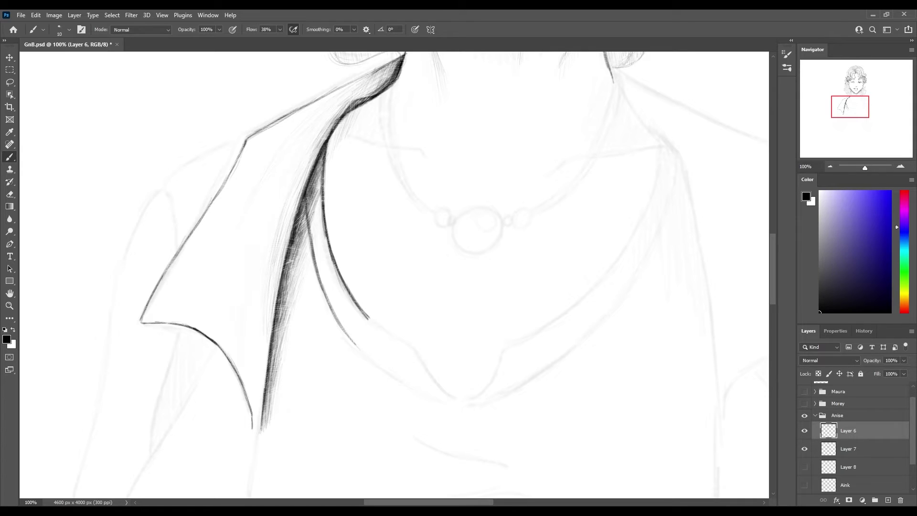
{"action": "left_click_drag", "start_coordinate": [283, 293], "coordinate": [256, 412]}
{"action": "left_click_drag", "start_coordinate": [356, 137], "coordinate": [403, 149]}
{"action": "mouse_move", "coordinate": [336, 126]}
{"action": "left_mouse_down"}
{"action": "mouse_move", "coordinate": [359, 137]}
{"action": "mouse_move", "coordinate": [354, 117]}
{"action": "mouse_move", "coordinate": [368, 138]}
{"action": "left_mouse_up"}
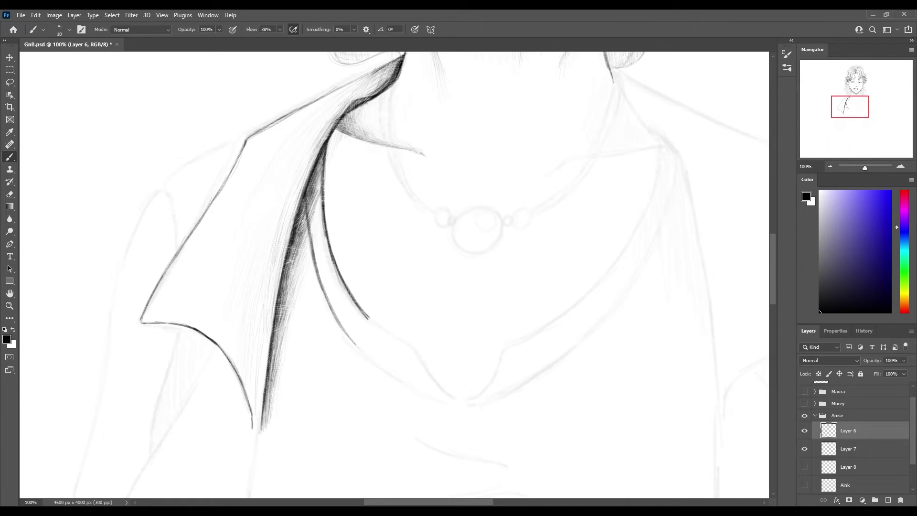
{"action": "left_click_drag", "start_coordinate": [339, 133], "coordinate": [357, 117]}
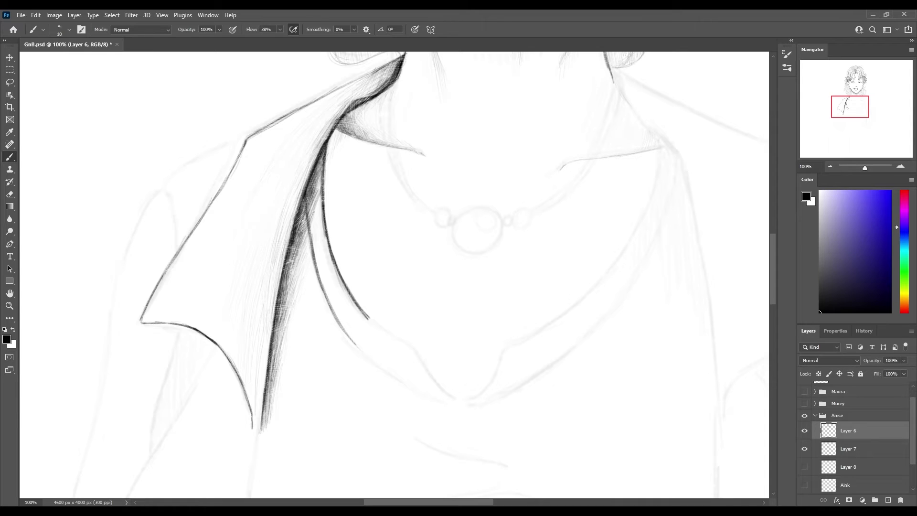
Trace the right neck and collar line, undoing a stray corner stroke.
{"action": "left_click_drag", "start_coordinate": [612, 77], "coordinate": [678, 154]}
{"action": "left_click_drag", "start_coordinate": [626, 99], "coordinate": [671, 137]}
{"action": "left_click_drag", "start_coordinate": [606, 65], "coordinate": [673, 140]}
{"action": "mouse_move", "coordinate": [632, 106]}
{"action": "left_mouse_down"}
{"action": "mouse_move", "coordinate": [683, 158]}
{"action": "mouse_move", "coordinate": [664, 131]}
{"action": "mouse_move", "coordinate": [672, 138]}
{"action": "left_mouse_up"}
{"action": "mouse_move", "coordinate": [589, 157]}
{"action": "left_mouse_down"}
{"action": "mouse_move", "coordinate": [668, 145]}
{"action": "mouse_move", "coordinate": [572, 164]}
{"action": "left_mouse_up"}
{"action": "key", "text": "ctrl+z"}
Reinforce the right collar line and hatch shading along its edge and top.
{"action": "mouse_move", "coordinate": [646, 149]}
{"action": "left_mouse_down"}
{"action": "mouse_move", "coordinate": [623, 155]}
{"action": "mouse_move", "coordinate": [652, 145]}
{"action": "mouse_move", "coordinate": [580, 160]}
{"action": "left_mouse_up"}
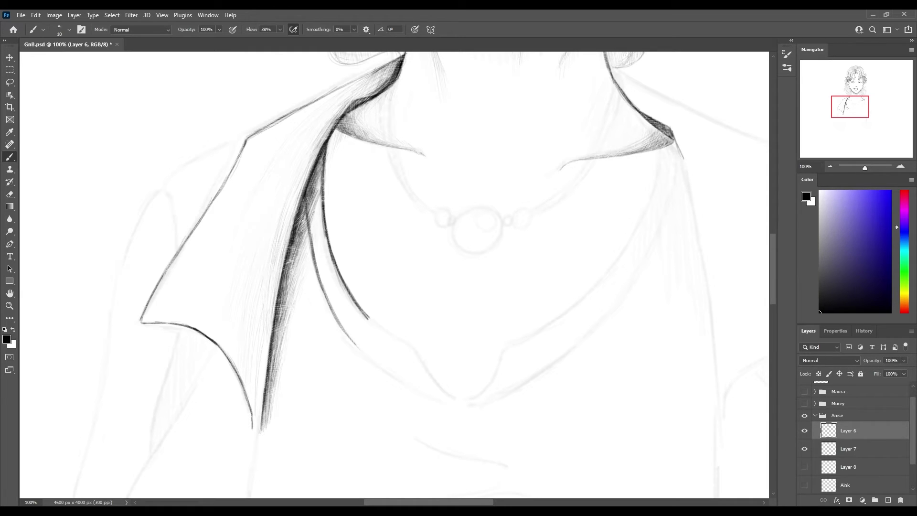
{"action": "mouse_move", "coordinate": [660, 139]}
{"action": "left_mouse_down"}
{"action": "mouse_move", "coordinate": [648, 122]}
{"action": "mouse_move", "coordinate": [662, 132]}
{"action": "left_mouse_up"}
{"action": "left_click_drag", "start_coordinate": [607, 63], "coordinate": [683, 107]}
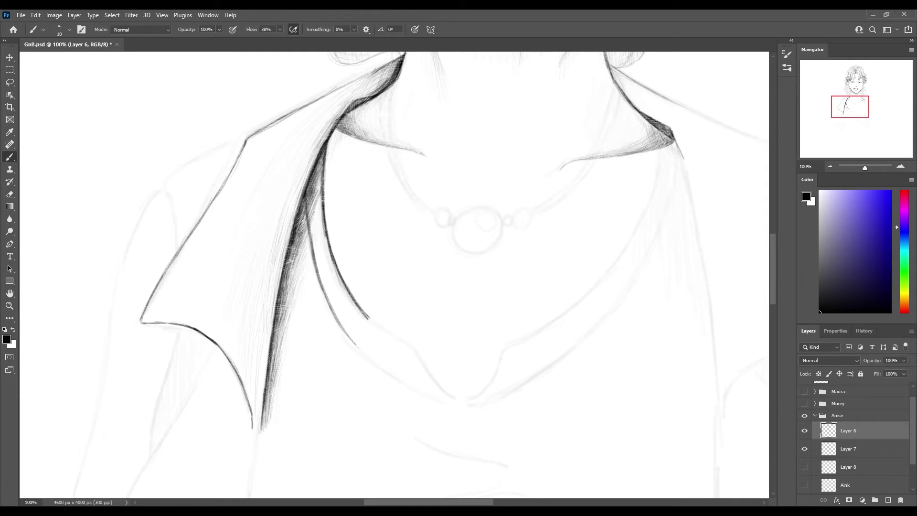
{"action": "left_click_drag", "start_coordinate": [611, 66], "coordinate": [658, 118]}
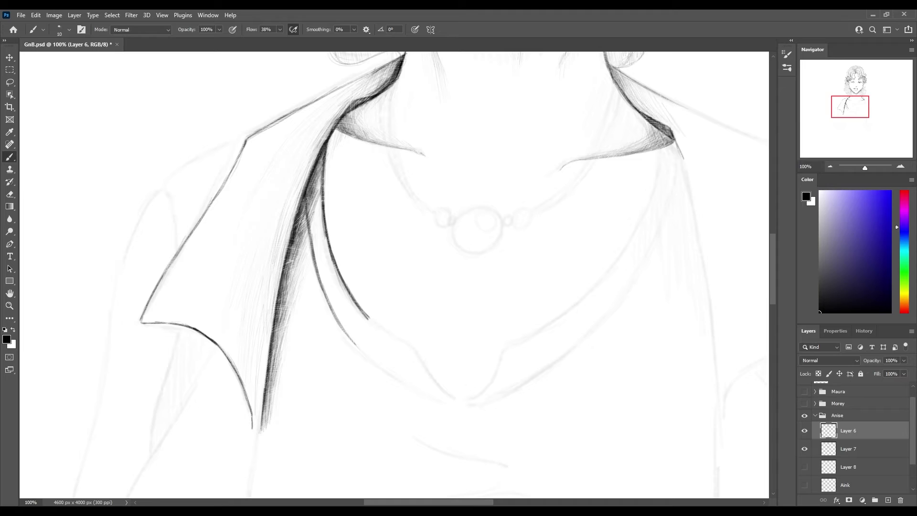
{"action": "left_click_drag", "start_coordinate": [610, 64], "coordinate": [626, 76]}
{"action": "left_click_drag", "start_coordinate": [640, 108], "coordinate": [658, 120]}
{"action": "left_click_drag", "start_coordinate": [612, 70], "coordinate": [626, 92]}
Save, draw a long line down the right collar edge, and mark the neck hollow.
{"action": "key", "text": "ctrl+s"}
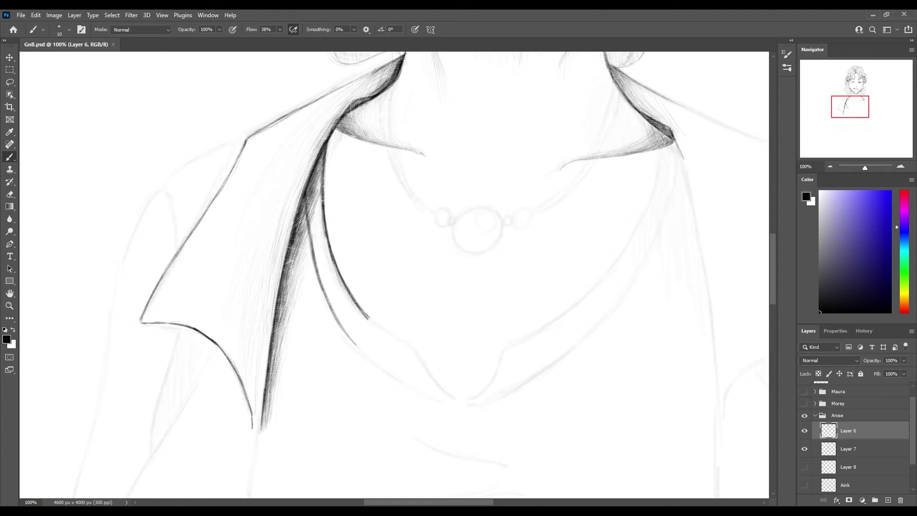
{"action": "mouse_move", "coordinate": [611, 71]}
{"action": "left_mouse_down"}
{"action": "mouse_move", "coordinate": [672, 137]}
{"action": "mouse_move", "coordinate": [695, 221]}
{"action": "left_mouse_up"}
{"action": "mouse_move", "coordinate": [657, 136]}
{"action": "left_mouse_down"}
{"action": "mouse_move", "coordinate": [670, 145]}
{"action": "mouse_move", "coordinate": [642, 152]}
{"action": "left_mouse_up"}
{"action": "left_click_drag", "start_coordinate": [477, 170], "coordinate": [492, 177]}
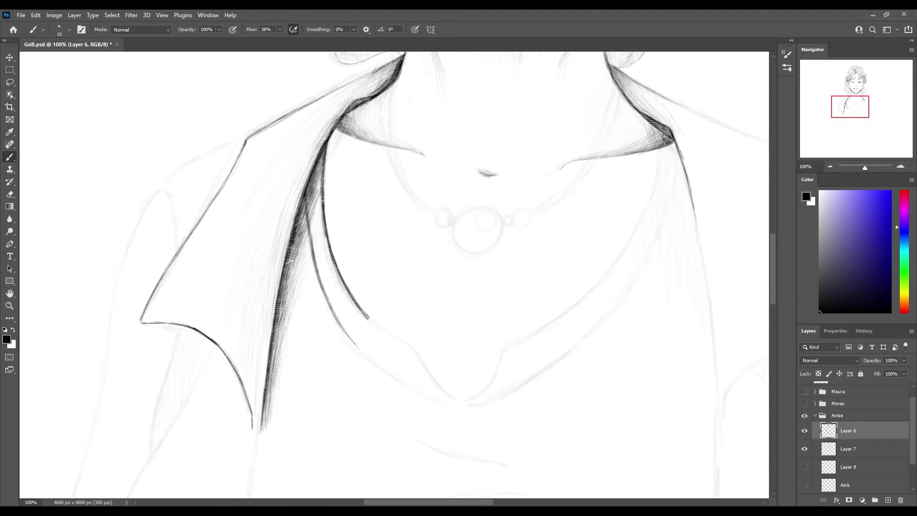
Draw the right collar line down-left with a parallel second line.
{"action": "left_click_drag", "start_coordinate": [674, 142], "coordinate": [652, 204]}
{"action": "left_click_drag", "start_coordinate": [670, 158], "coordinate": [633, 235]}
{"action": "left_click_drag", "start_coordinate": [674, 139], "coordinate": [651, 194]}
{"action": "left_click_drag", "start_coordinate": [670, 158], "coordinate": [636, 229]}
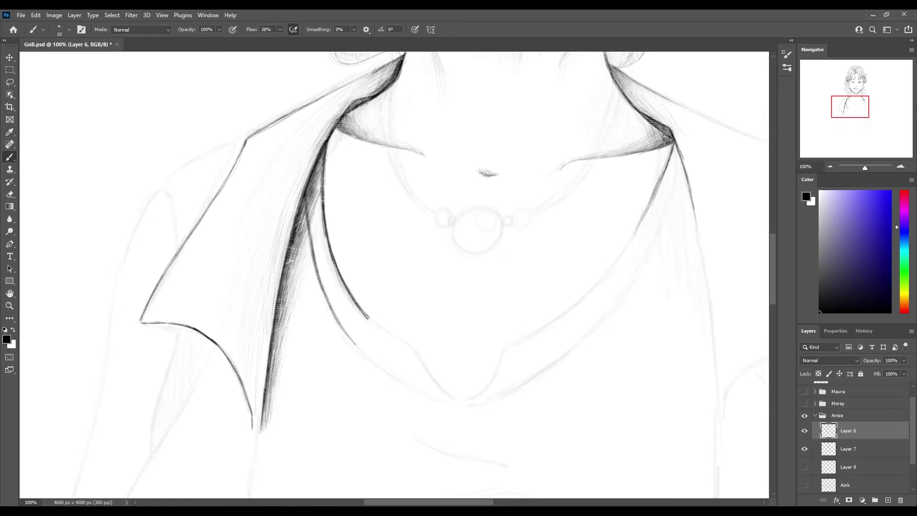
{"action": "left_click_drag", "start_coordinate": [655, 190], "coordinate": [626, 250]}
{"action": "left_click_drag", "start_coordinate": [667, 215], "coordinate": [638, 276]}
{"action": "mouse_move", "coordinate": [681, 172]}
{"action": "left_mouse_down"}
{"action": "mouse_move", "coordinate": [654, 246]}
{"action": "mouse_move", "coordinate": [620, 255]}
{"action": "mouse_move", "coordinate": [602, 280]}
{"action": "left_mouse_up"}
Extend both right collar lines and hatch between them.
{"action": "left_click_drag", "start_coordinate": [646, 260], "coordinate": [613, 312]}
{"action": "mouse_move", "coordinate": [676, 149]}
{"action": "left_mouse_down"}
{"action": "mouse_move", "coordinate": [669, 198]}
{"action": "mouse_move", "coordinate": [674, 186]}
{"action": "left_mouse_up"}
{"action": "left_click_drag", "start_coordinate": [671, 165], "coordinate": [667, 198]}
{"action": "mouse_move", "coordinate": [681, 146]}
{"action": "left_mouse_down"}
{"action": "mouse_move", "coordinate": [671, 192]}
{"action": "mouse_move", "coordinate": [685, 224]}
{"action": "left_mouse_up"}
{"action": "mouse_move", "coordinate": [681, 145]}
{"action": "left_mouse_down"}
{"action": "mouse_move", "coordinate": [670, 194]}
{"action": "mouse_move", "coordinate": [705, 288]}
{"action": "left_mouse_up"}
{"action": "mouse_move", "coordinate": [683, 179]}
{"action": "left_mouse_down"}
{"action": "mouse_move", "coordinate": [693, 255]}
{"action": "mouse_move", "coordinate": [695, 241]}
{"action": "left_mouse_up"}
{"action": "left_click_drag", "start_coordinate": [680, 173], "coordinate": [696, 245]}
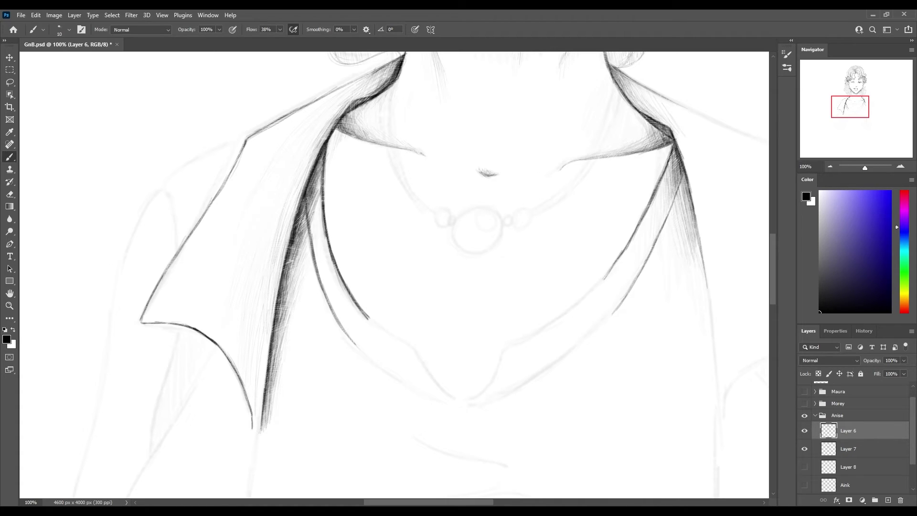
Carry the outer right collar line further down with hatching.
{"action": "left_click_drag", "start_coordinate": [688, 206], "coordinate": [704, 281]}
{"action": "left_click_drag", "start_coordinate": [679, 175], "coordinate": [710, 318]}
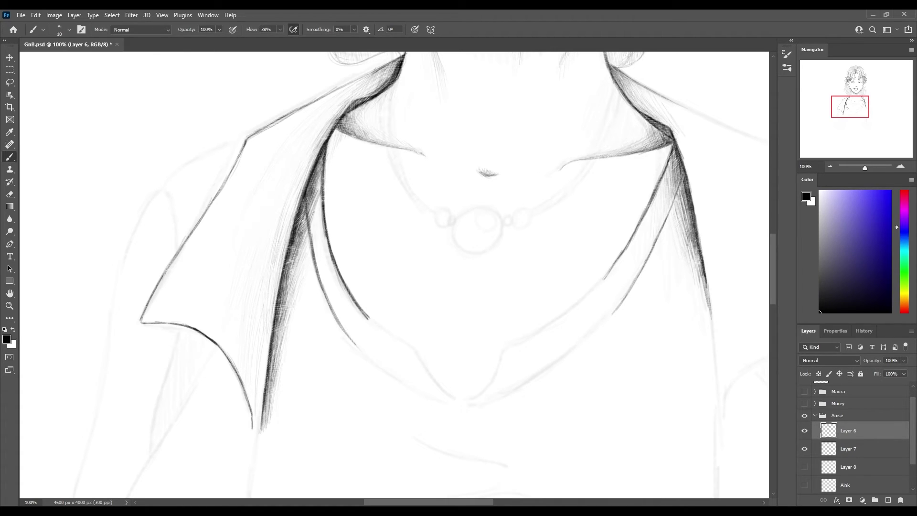
{"action": "left_click_drag", "start_coordinate": [695, 249], "coordinate": [711, 327]}
{"action": "left_click_drag", "start_coordinate": [701, 283], "coordinate": [716, 396]}
{"action": "left_click_drag", "start_coordinate": [695, 268], "coordinate": [715, 386]}
{"action": "left_click_drag", "start_coordinate": [709, 294], "coordinate": [716, 377]}
{"action": "left_click_drag", "start_coordinate": [696, 275], "coordinate": [710, 351]}
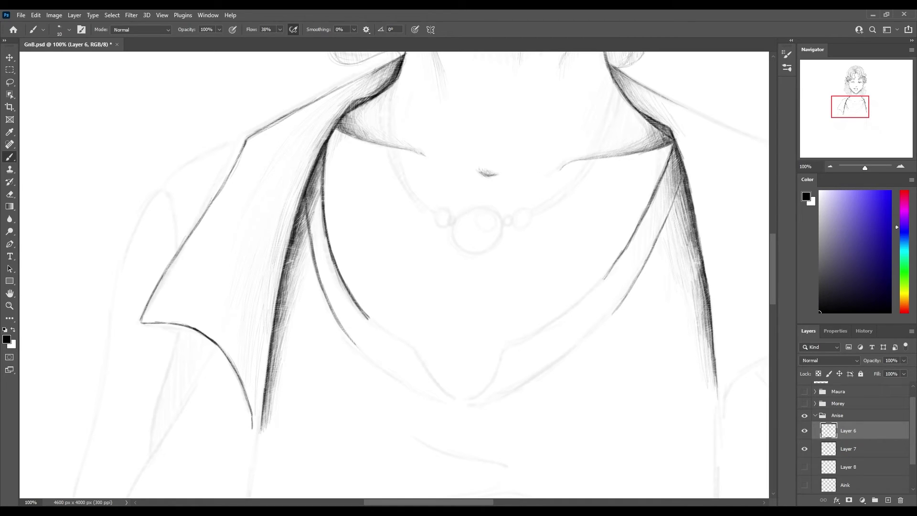
Hatch the outer right collar line and extend the left neckline curve toward its point.
{"action": "left_click_drag", "start_coordinate": [677, 216], "coordinate": [699, 291]}
{"action": "left_click_drag", "start_coordinate": [683, 196], "coordinate": [702, 275]}
{"action": "mouse_move", "coordinate": [368, 316]}
{"action": "left_mouse_down"}
{"action": "mouse_move", "coordinate": [406, 342]}
{"action": "mouse_move", "coordinate": [456, 400]}
{"action": "left_mouse_up"}
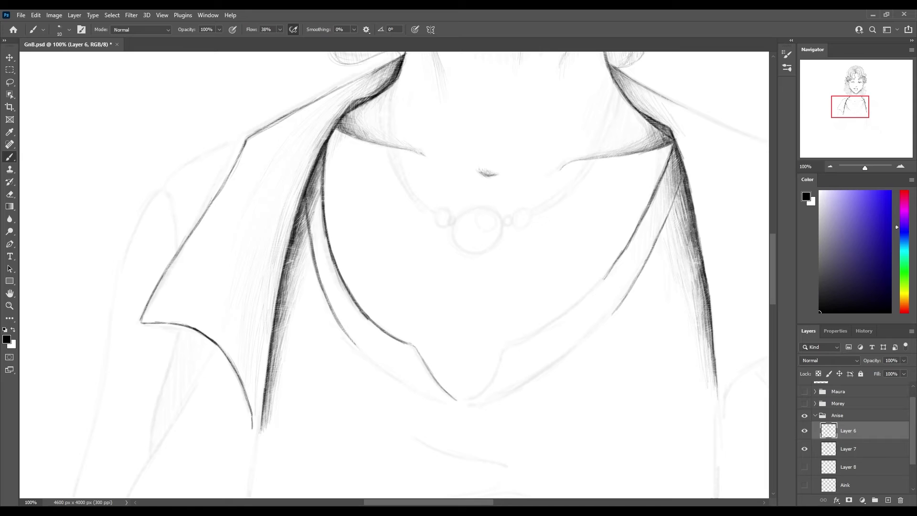
{"action": "left_click_drag", "start_coordinate": [405, 341], "coordinate": [454, 397]}
{"action": "left_click_drag", "start_coordinate": [323, 286], "coordinate": [448, 404]}
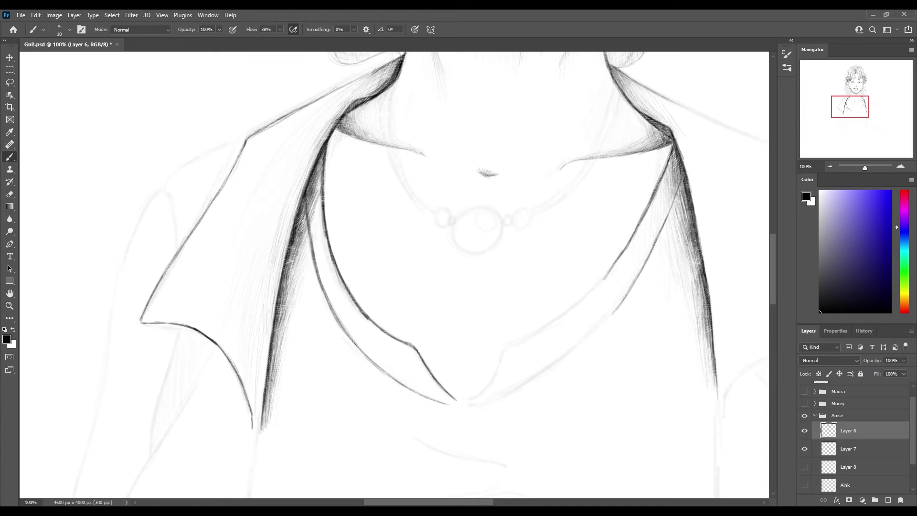
{"action": "left_click_drag", "start_coordinate": [320, 276], "coordinate": [445, 406]}
{"action": "mouse_move", "coordinate": [313, 207]}
{"action": "left_mouse_down"}
{"action": "mouse_move", "coordinate": [301, 266]}
{"action": "mouse_move", "coordinate": [299, 252]}
{"action": "left_mouse_up"}
{"action": "left_click_drag", "start_coordinate": [309, 199], "coordinate": [300, 239]}
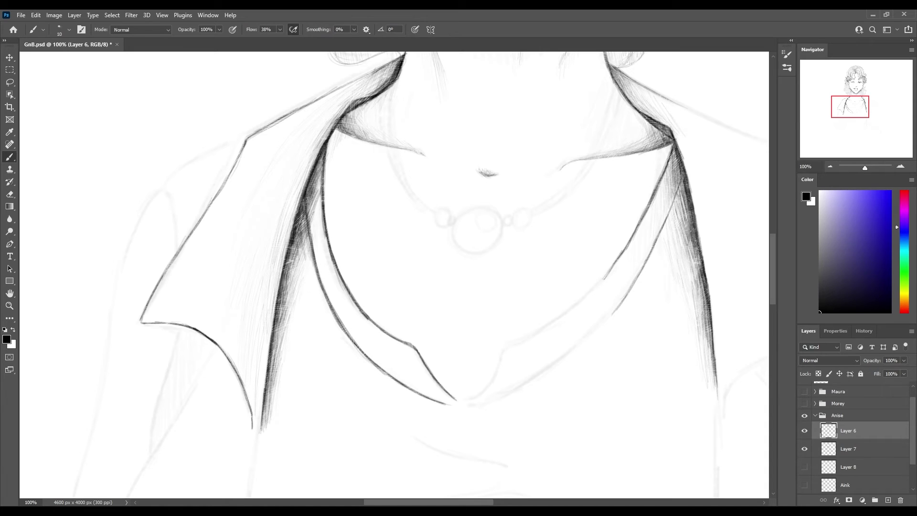
Draw the V-shaped neckline bottom and the right side down to it, undoing a rough stroke.
{"action": "mouse_move", "coordinate": [454, 401]}
{"action": "left_mouse_down"}
{"action": "mouse_move", "coordinate": [503, 354]}
{"action": "mouse_move", "coordinate": [465, 400]}
{"action": "left_mouse_up"}
{"action": "left_click_drag", "start_coordinate": [502, 355], "coordinate": [530, 338]}
{"action": "left_click_drag", "start_coordinate": [607, 275], "coordinate": [504, 354]}
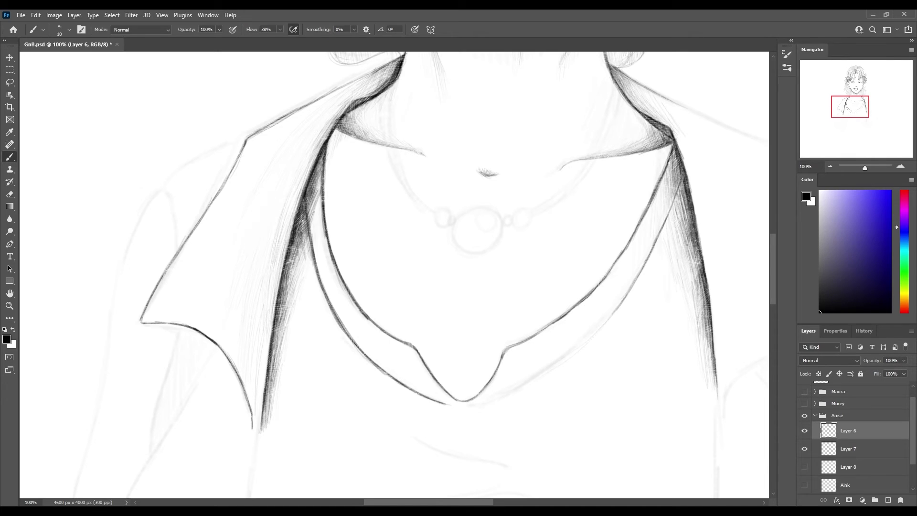
{"action": "left_click_drag", "start_coordinate": [616, 311], "coordinate": [511, 394]}
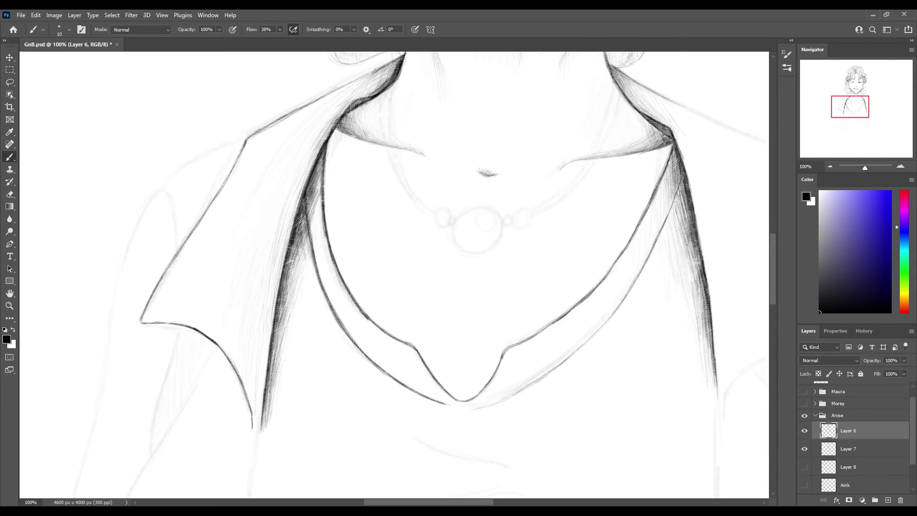
{"action": "left_click_drag", "start_coordinate": [600, 328], "coordinate": [566, 359]}
{"action": "left_click_drag", "start_coordinate": [482, 404], "coordinate": [445, 411]}
{"action": "key", "text": "ctrl+z"}
Redraw and reinforce the bottom of the outer neckline as a cleaner line.
{"action": "mouse_move", "coordinate": [536, 381]}
{"action": "left_mouse_down"}
{"action": "mouse_move", "coordinate": [437, 406]}
{"action": "mouse_move", "coordinate": [424, 398]}
{"action": "left_mouse_up"}
{"action": "mouse_move", "coordinate": [542, 376]}
{"action": "left_mouse_down"}
{"action": "mouse_move", "coordinate": [494, 400]}
{"action": "mouse_move", "coordinate": [439, 405]}
{"action": "left_mouse_up"}
{"action": "left_click_drag", "start_coordinate": [546, 374], "coordinate": [521, 389]}
{"action": "left_click_drag", "start_coordinate": [468, 406], "coordinate": [388, 377]}
{"action": "mouse_move", "coordinate": [485, 414]}
{"action": "left_mouse_down"}
{"action": "mouse_move", "coordinate": [432, 408]}
{"action": "mouse_move", "coordinate": [425, 387]}
{"action": "left_mouse_up"}
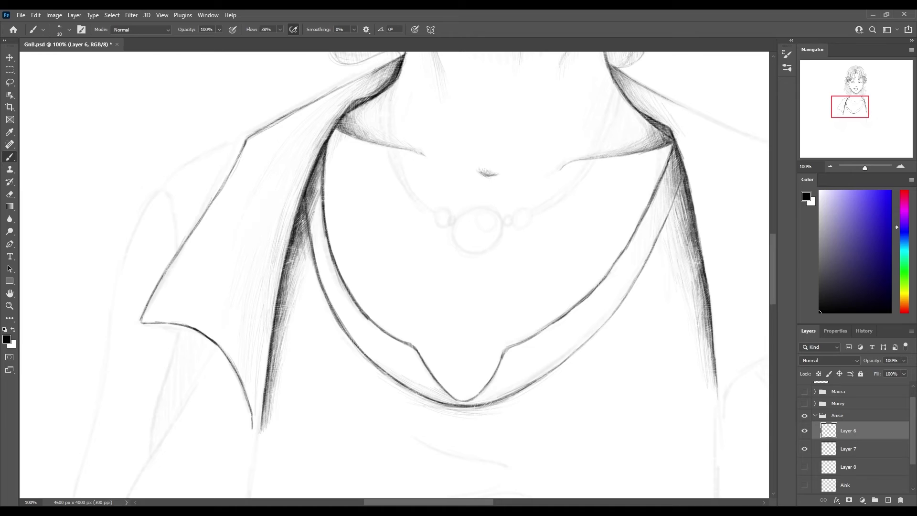
Darken the right lapel edge with hatching and thicken the inner right neckline.
{"action": "mouse_move", "coordinate": [678, 189]}
{"action": "left_mouse_down"}
{"action": "mouse_move", "coordinate": [665, 232]}
{"action": "mouse_move", "coordinate": [676, 211]}
{"action": "left_mouse_up"}
{"action": "left_click_drag", "start_coordinate": [682, 166], "coordinate": [705, 289]}
{"action": "mouse_move", "coordinate": [671, 137]}
{"action": "left_mouse_down"}
{"action": "mouse_move", "coordinate": [645, 117]}
{"action": "mouse_move", "coordinate": [655, 124]}
{"action": "left_mouse_up"}
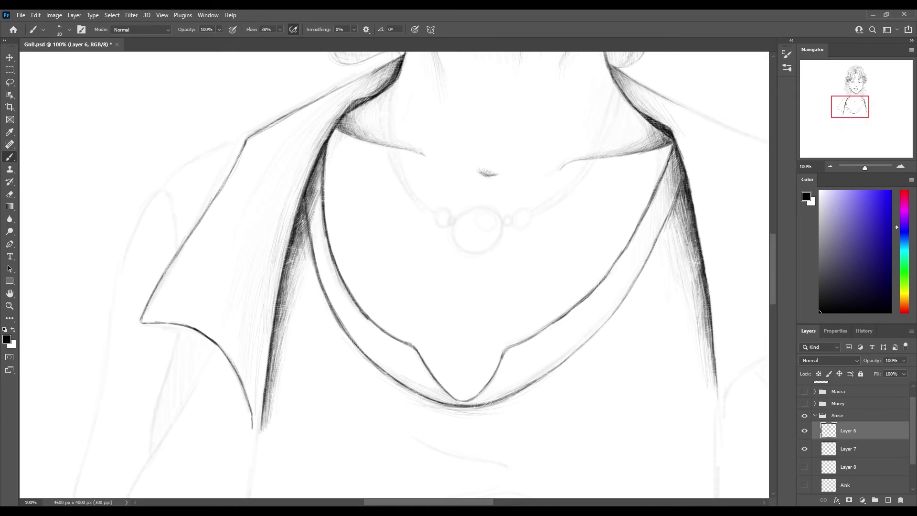
{"action": "mouse_move", "coordinate": [344, 115]}
{"action": "left_mouse_down"}
{"action": "mouse_move", "coordinate": [377, 93]}
{"action": "mouse_move", "coordinate": [349, 111]}
{"action": "left_mouse_up"}
{"action": "left_click_drag", "start_coordinate": [613, 313], "coordinate": [555, 366]}
{"action": "left_click_drag", "start_coordinate": [647, 258], "coordinate": [586, 341]}
{"action": "left_click_drag", "start_coordinate": [650, 257], "coordinate": [619, 308]}
{"action": "left_click_drag", "start_coordinate": [658, 240], "coordinate": [621, 307]}
{"action": "left_click_drag", "start_coordinate": [670, 211], "coordinate": [644, 276]}
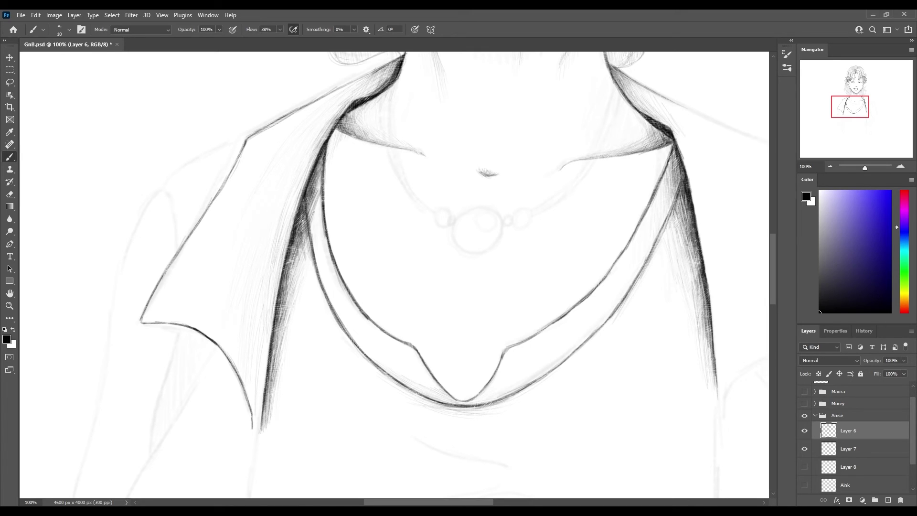
Lightly reinforce the inner and outer neckline lines on both sides.
{"action": "left_click_drag", "start_coordinate": [599, 334], "coordinate": [492, 408]}
{"action": "left_click_drag", "start_coordinate": [583, 347], "coordinate": [558, 369]}
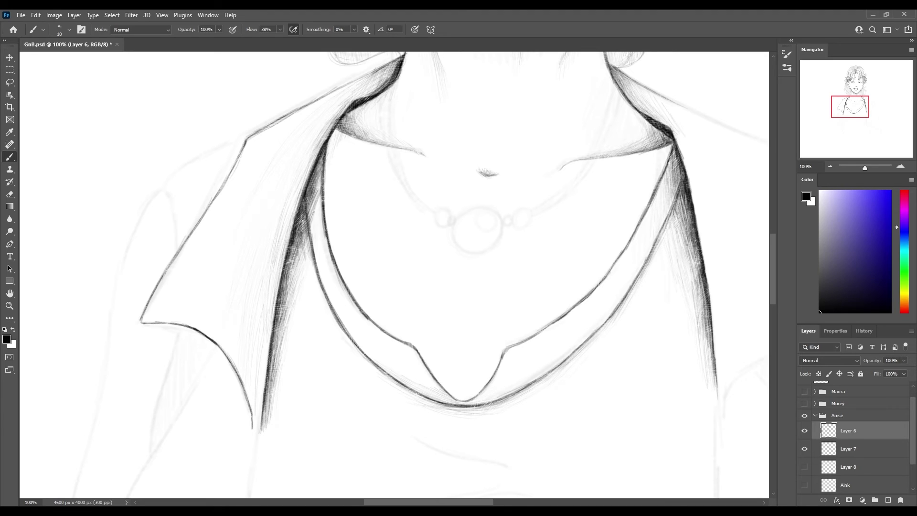
{"action": "left_click_drag", "start_coordinate": [671, 227], "coordinate": [654, 254]}
{"action": "left_click_drag", "start_coordinate": [313, 246], "coordinate": [308, 266]}
{"action": "left_click_drag", "start_coordinate": [315, 251], "coordinate": [307, 273]}
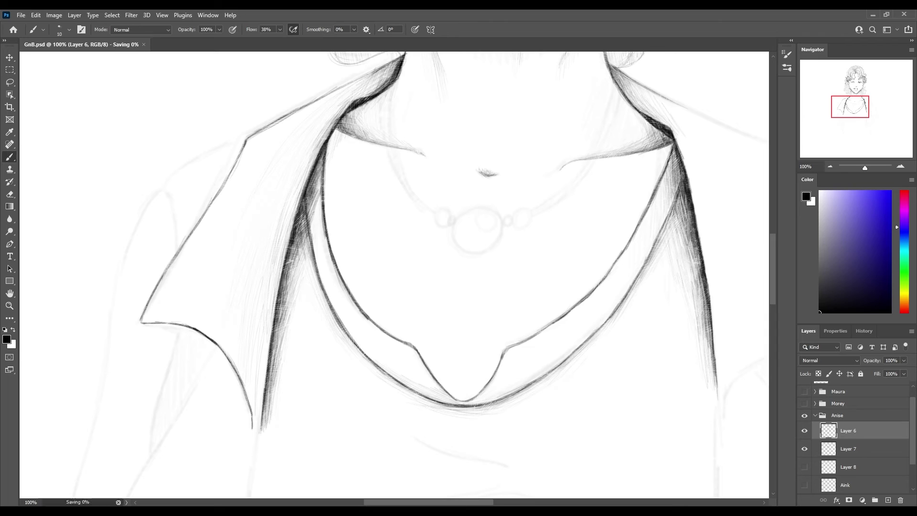
{"action": "left_click_drag", "start_coordinate": [340, 330], "coordinate": [370, 363]}
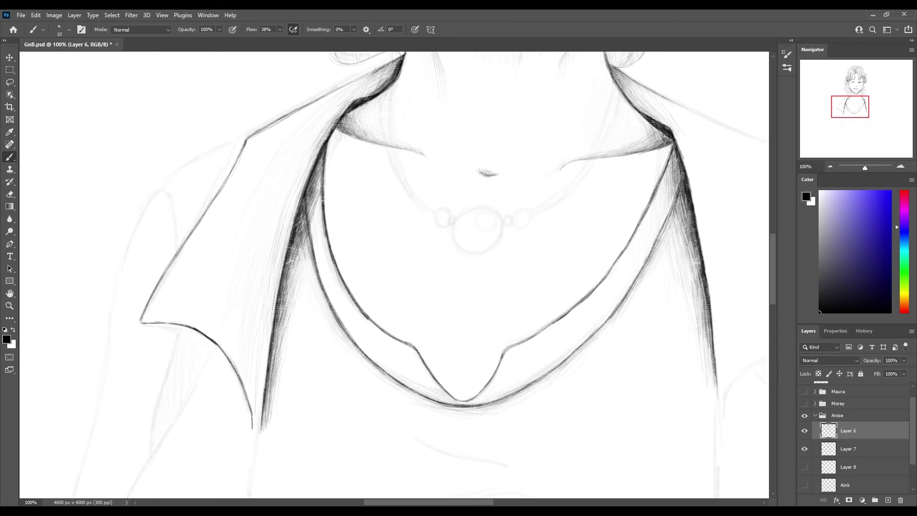
Trace the right lapel outline, its lower corner and the shoulder seam in dark pencil.
{"action": "mouse_move", "coordinate": [477, 287]}
{"action": "left_mouse_down"}
{"action": "mouse_move", "coordinate": [456, 295]}
{"action": "mouse_move", "coordinate": [428, 234]}
{"action": "mouse_move", "coordinate": [246, 256]}
{"action": "left_mouse_up"}
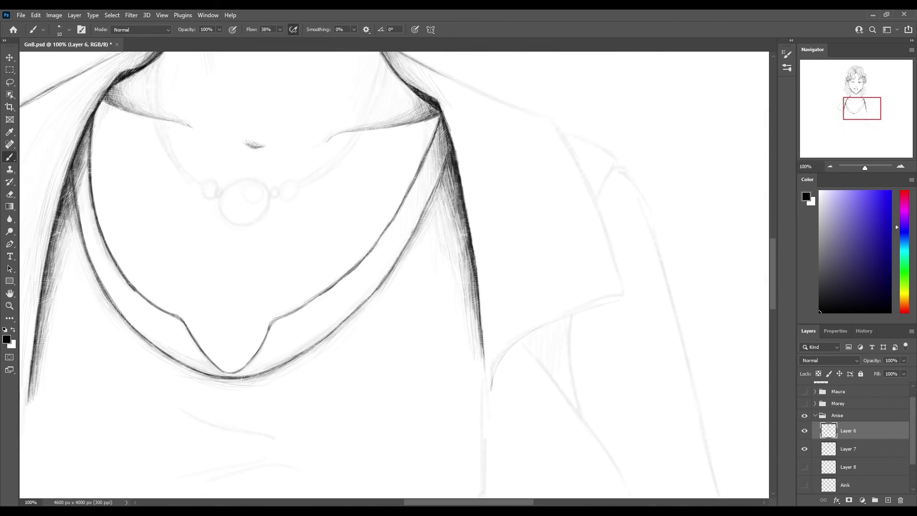
{"action": "mouse_move", "coordinate": [490, 405]}
{"action": "left_mouse_down"}
{"action": "mouse_move", "coordinate": [549, 325]}
{"action": "mouse_move", "coordinate": [616, 300]}
{"action": "mouse_move", "coordinate": [566, 141]}
{"action": "left_mouse_up"}
{"action": "mouse_move", "coordinate": [446, 79]}
{"action": "left_mouse_down"}
{"action": "mouse_move", "coordinate": [575, 167]}
{"action": "mouse_move", "coordinate": [623, 288]}
{"action": "left_mouse_up"}
{"action": "left_click_drag", "start_coordinate": [611, 258], "coordinate": [561, 317]}
{"action": "left_click_drag", "start_coordinate": [625, 296], "coordinate": [585, 309]}
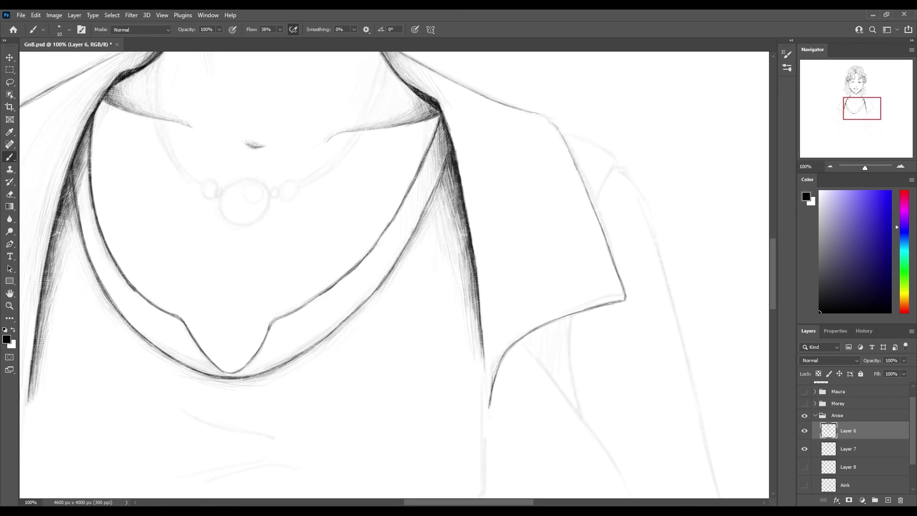
{"action": "left_click_drag", "start_coordinate": [482, 337], "coordinate": [483, 393]}
{"action": "mouse_move", "coordinate": [543, 116]}
{"action": "left_mouse_down"}
{"action": "mouse_move", "coordinate": [563, 140]}
{"action": "mouse_move", "coordinate": [613, 158]}
{"action": "mouse_move", "coordinate": [592, 201]}
{"action": "left_mouse_up"}
Darken the right sleeve's outer and front edges and add its fold lines.
{"action": "left_click_drag", "start_coordinate": [604, 161], "coordinate": [644, 216]}
{"action": "left_click_drag", "start_coordinate": [580, 184], "coordinate": [599, 226]}
{"action": "mouse_move", "coordinate": [555, 126]}
{"action": "left_mouse_down"}
{"action": "mouse_move", "coordinate": [611, 256]}
{"action": "mouse_move", "coordinate": [610, 154]}
{"action": "mouse_move", "coordinate": [592, 200]}
{"action": "left_mouse_up"}
{"action": "mouse_move", "coordinate": [606, 166]}
{"action": "left_mouse_down"}
{"action": "mouse_move", "coordinate": [590, 204]}
{"action": "mouse_move", "coordinate": [658, 253]}
{"action": "left_mouse_up"}
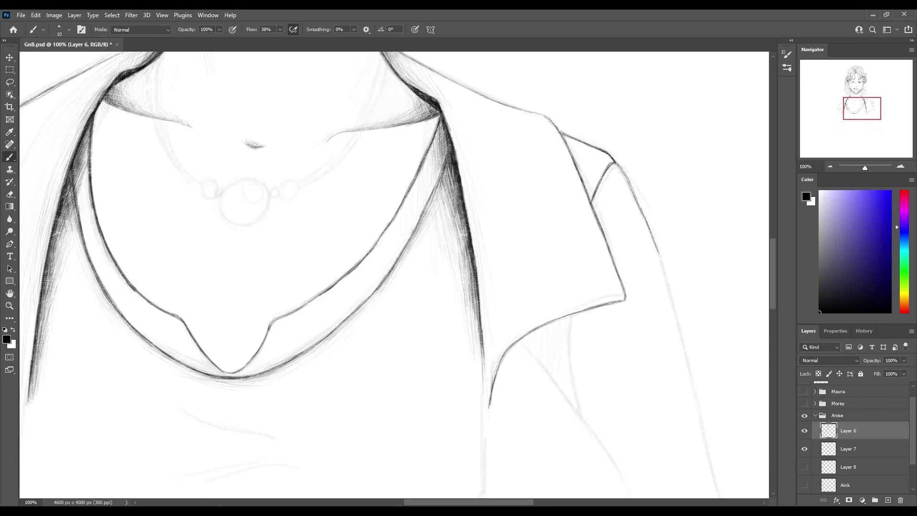
{"action": "left_click_drag", "start_coordinate": [631, 187], "coordinate": [652, 238]}
{"action": "mouse_move", "coordinate": [573, 314]}
{"action": "left_mouse_down"}
{"action": "mouse_move", "coordinate": [582, 413]}
{"action": "mouse_move", "coordinate": [570, 373]}
{"action": "left_mouse_up"}
{"action": "mouse_move", "coordinate": [524, 344]}
{"action": "left_mouse_down"}
{"action": "mouse_move", "coordinate": [580, 413]}
{"action": "mouse_move", "coordinate": [518, 249]}
{"action": "mouse_move", "coordinate": [574, 322]}
{"action": "left_mouse_up"}
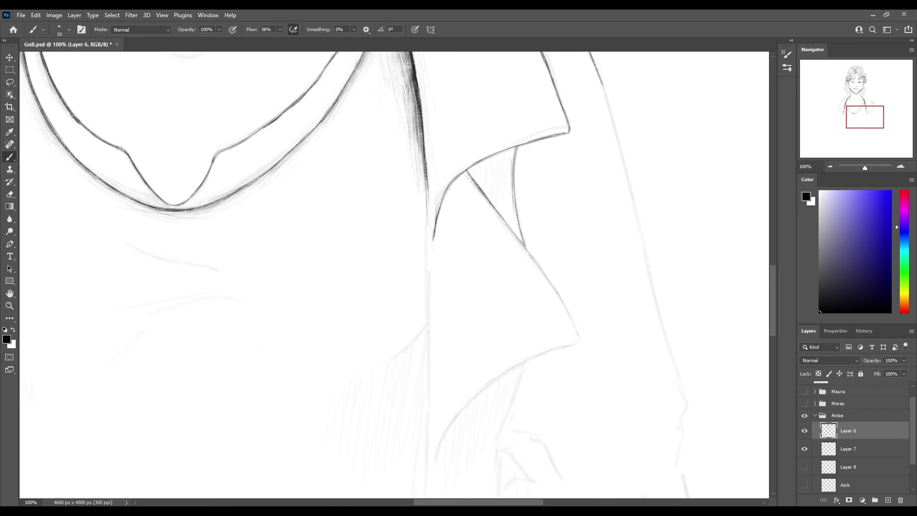
Darken the lower right lapel's diagonal edge, fold line and curve.
{"action": "left_click_drag", "start_coordinate": [489, 202], "coordinate": [575, 329]}
{"action": "mouse_move", "coordinate": [530, 256]}
{"action": "left_mouse_down"}
{"action": "mouse_move", "coordinate": [559, 297]}
{"action": "mouse_move", "coordinate": [434, 463]}
{"action": "left_mouse_up"}
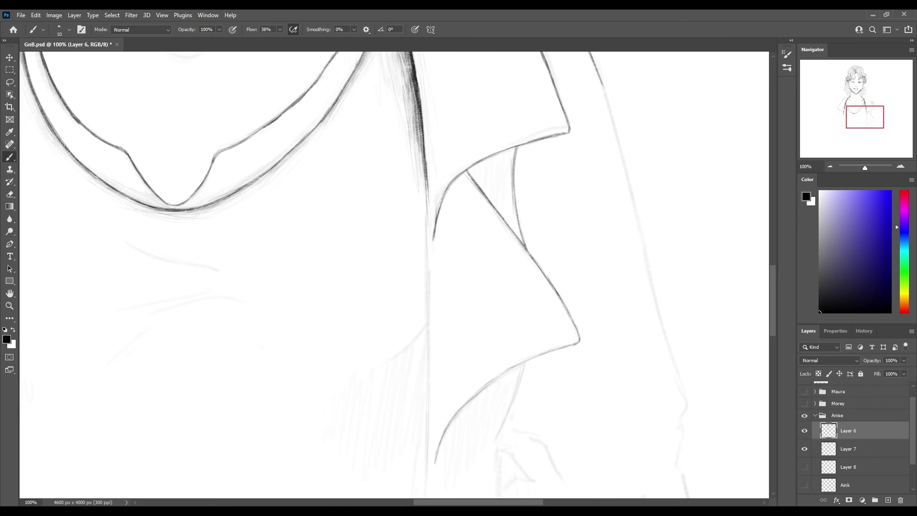
{"action": "left_click_drag", "start_coordinate": [466, 403], "coordinate": [575, 343]}
{"action": "left_click_drag", "start_coordinate": [435, 469], "coordinate": [458, 410]}
{"action": "left_click_drag", "start_coordinate": [445, 194], "coordinate": [434, 231]}
Hatch shading into the collar fold corner and darken the collar's upper and inner edges.
{"action": "left_click_drag", "start_coordinate": [467, 173], "coordinate": [439, 224]}
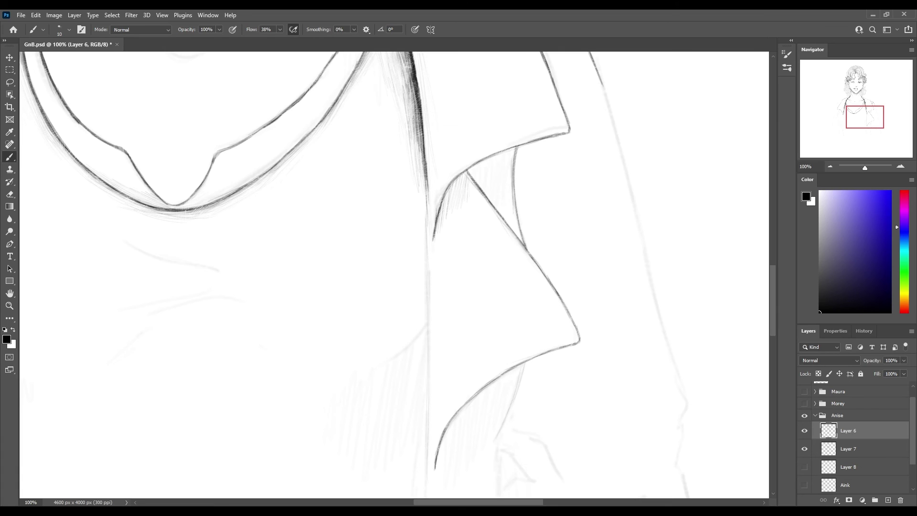
{"action": "left_click_drag", "start_coordinate": [449, 187], "coordinate": [436, 227]}
{"action": "mouse_move", "coordinate": [473, 173]}
{"action": "left_mouse_down"}
{"action": "mouse_move", "coordinate": [446, 209]}
{"action": "mouse_move", "coordinate": [451, 189]}
{"action": "mouse_move", "coordinate": [437, 229]}
{"action": "mouse_move", "coordinate": [508, 229]}
{"action": "left_mouse_up"}
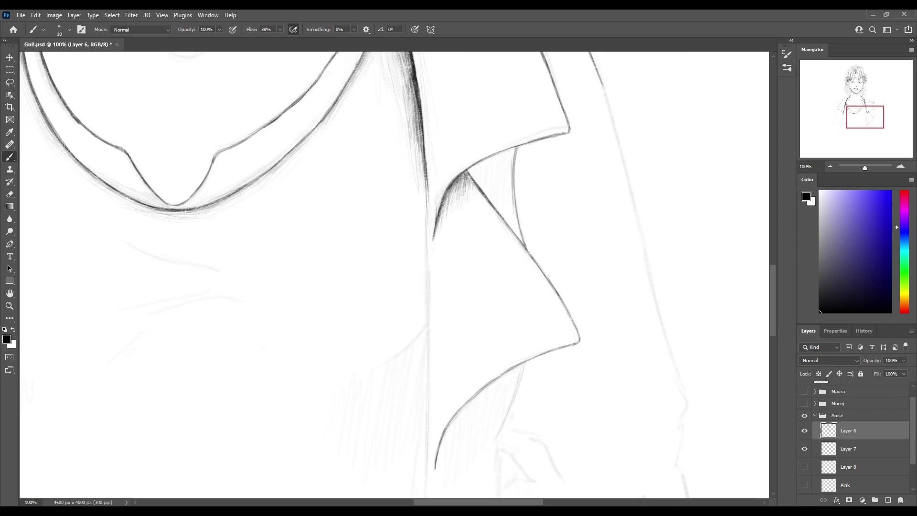
{"action": "mouse_move", "coordinate": [463, 170]}
{"action": "left_mouse_down"}
{"action": "mouse_move", "coordinate": [562, 133]}
{"action": "mouse_move", "coordinate": [525, 251]}
{"action": "left_mouse_up"}
{"action": "left_click_drag", "start_coordinate": [501, 217], "coordinate": [546, 275]}
{"action": "left_click_drag", "start_coordinate": [474, 164], "coordinate": [475, 194]}
{"action": "left_click_drag", "start_coordinate": [517, 218], "coordinate": [515, 236]}
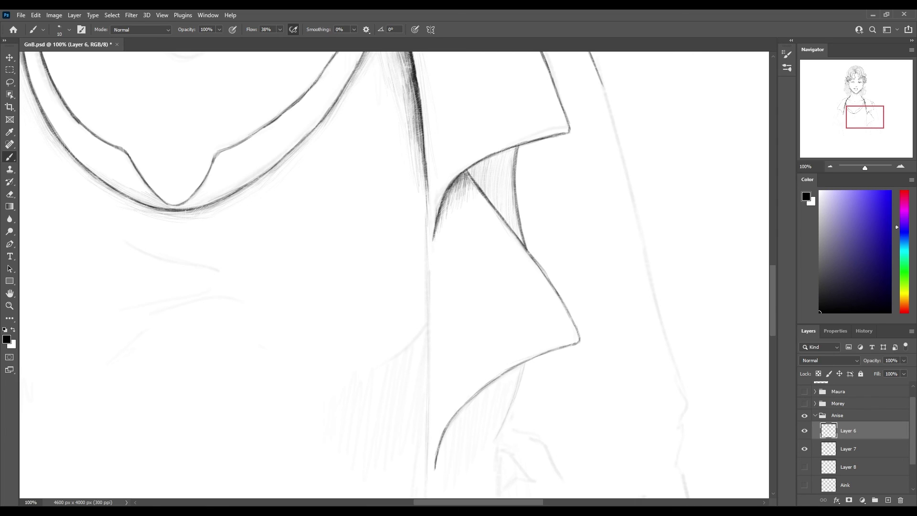
{"action": "left_click_drag", "start_coordinate": [476, 164], "coordinate": [470, 178]}
{"action": "left_click_drag", "start_coordinate": [520, 208], "coordinate": [515, 241]}
{"action": "left_click_drag", "start_coordinate": [479, 163], "coordinate": [473, 189]}
{"action": "mouse_move", "coordinate": [509, 146]}
{"action": "left_mouse_down"}
{"action": "mouse_move", "coordinate": [485, 202]}
{"action": "mouse_move", "coordinate": [500, 219]}
{"action": "mouse_move", "coordinate": [508, 203]}
{"action": "mouse_move", "coordinate": [505, 231]}
{"action": "left_mouse_up"}
Undo the last stroke, then re-hatch the collar's shaded triangle more densely and darker.
{"action": "key", "text": "ctrl+z"}
{"action": "left_click_drag", "start_coordinate": [523, 173], "coordinate": [510, 242]}
{"action": "mouse_move", "coordinate": [506, 152]}
{"action": "left_mouse_down"}
{"action": "mouse_move", "coordinate": [495, 189]}
{"action": "mouse_move", "coordinate": [479, 192]}
{"action": "mouse_move", "coordinate": [470, 181]}
{"action": "mouse_move", "coordinate": [516, 234]}
{"action": "mouse_move", "coordinate": [472, 175]}
{"action": "mouse_move", "coordinate": [501, 184]}
{"action": "mouse_move", "coordinate": [512, 238]}
{"action": "left_mouse_up"}
{"action": "mouse_move", "coordinate": [514, 161]}
{"action": "left_mouse_down"}
{"action": "mouse_move", "coordinate": [496, 221]}
{"action": "mouse_move", "coordinate": [479, 198]}
{"action": "left_mouse_up"}
{"action": "left_click_drag", "start_coordinate": [480, 169], "coordinate": [470, 190]}
{"action": "mouse_move", "coordinate": [499, 165]}
{"action": "left_mouse_down"}
{"action": "mouse_move", "coordinate": [483, 216]}
{"action": "mouse_move", "coordinate": [510, 242]}
{"action": "mouse_move", "coordinate": [469, 189]}
{"action": "left_mouse_up"}
{"action": "mouse_move", "coordinate": [507, 151]}
{"action": "left_mouse_down"}
{"action": "mouse_move", "coordinate": [490, 180]}
{"action": "mouse_move", "coordinate": [505, 211]}
{"action": "left_mouse_up"}
{"action": "left_click_drag", "start_coordinate": [521, 167], "coordinate": [513, 232]}
{"action": "mouse_move", "coordinate": [515, 146]}
{"action": "left_mouse_down"}
{"action": "mouse_move", "coordinate": [494, 182]}
{"action": "mouse_move", "coordinate": [489, 168]}
{"action": "mouse_move", "coordinate": [443, 198]}
{"action": "left_mouse_up"}
{"action": "mouse_move", "coordinate": [531, 143]}
{"action": "left_mouse_down"}
{"action": "mouse_move", "coordinate": [471, 167]}
{"action": "mouse_move", "coordinate": [543, 272]}
{"action": "left_mouse_up"}
Darken the shaded triangle's diagonal, top and right edges and its upper part.
{"action": "left_click_drag", "start_coordinate": [492, 151], "coordinate": [540, 138]}
{"action": "left_click_drag", "start_coordinate": [518, 146], "coordinate": [515, 219]}
{"action": "left_click_drag", "start_coordinate": [517, 182], "coordinate": [526, 252]}
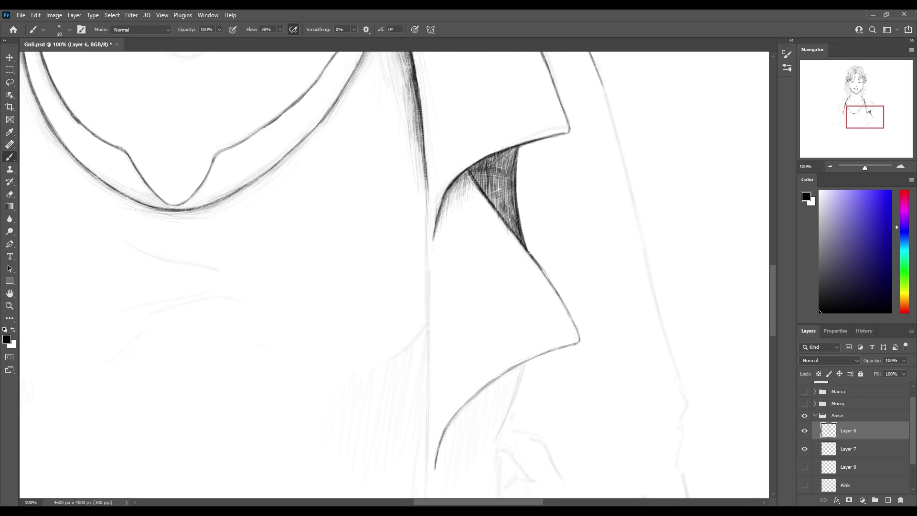
{"action": "left_click_drag", "start_coordinate": [496, 156], "coordinate": [474, 176]}
{"action": "mouse_move", "coordinate": [517, 146]}
{"action": "left_mouse_down"}
{"action": "mouse_move", "coordinate": [494, 174]}
{"action": "mouse_move", "coordinate": [505, 192]}
{"action": "mouse_move", "coordinate": [475, 186]}
{"action": "left_mouse_up"}
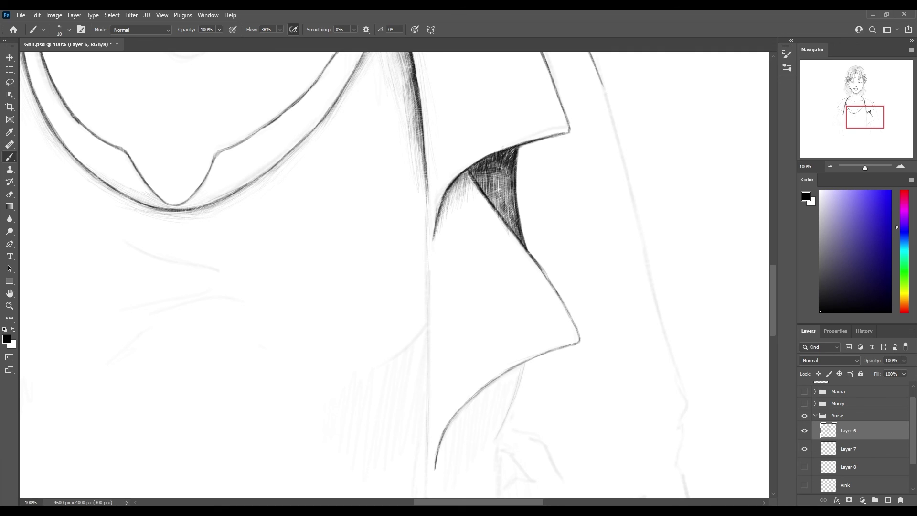
Save the drawing, add a few vertical strokes along the left collar, and save again.
{"action": "key", "text": "ctrl+s"}
{"action": "scroll", "coordinate": [428, 239], "scroll_direction": "down", "scroll_amount": 3}
{"action": "left_click_drag", "start_coordinate": [428, 109], "coordinate": [427, 199]}
{"action": "left_click_drag", "start_coordinate": [427, 328], "coordinate": [427, 367]}
{"action": "left_click_drag", "start_coordinate": [426, 101], "coordinate": [426, 383]}
{"action": "key", "text": "ctrl+s"}
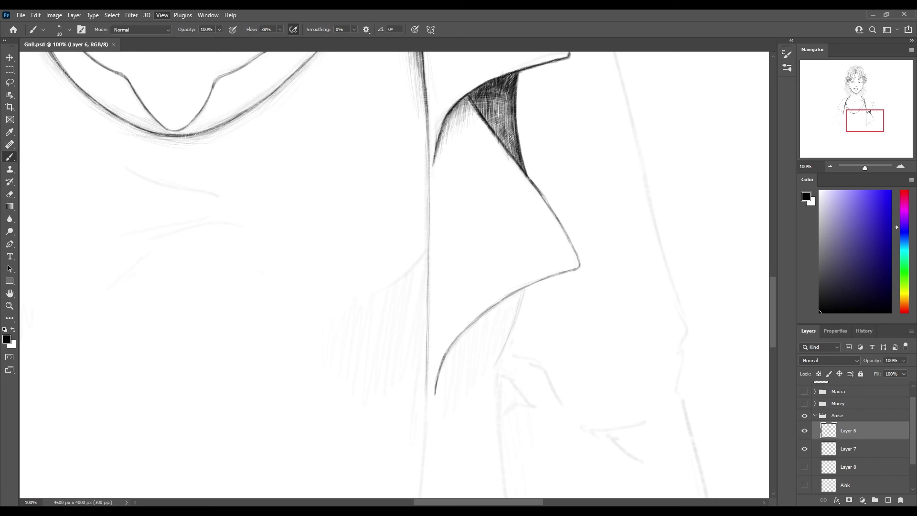
{"action": "key", "text": "ctrl+minus"}
{"action": "key", "text": "ctrl+minus"}
{"action": "key", "text": "ctrl+minus"}
Zoom out to 33.3%, hide sketch Layer 7, save, and duplicate Layer 6 to darken lines.
{"action": "scroll", "coordinate": [382, 263], "scroll_direction": "up", "scroll_amount": 3}
{"action": "scroll", "coordinate": [382, 263], "scroll_direction": "up", "scroll_amount": 1}
{"action": "scroll", "coordinate": [382, 263], "scroll_direction": "up", "scroll_amount": 1}
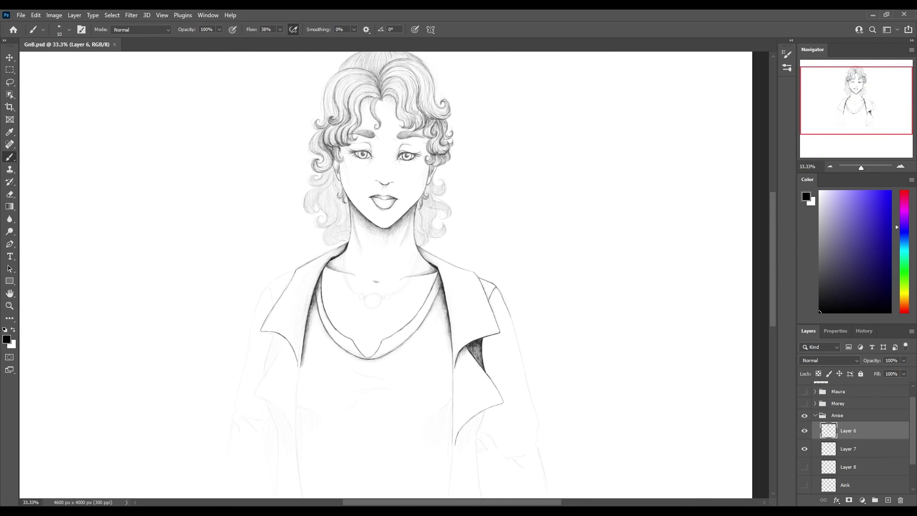
{"action": "scroll", "coordinate": [382, 274], "scroll_direction": "up", "scroll_amount": 1}
{"action": "scroll", "coordinate": [382, 274], "scroll_direction": "up", "scroll_amount": 1}
{"action": "scroll", "coordinate": [382, 275], "scroll_direction": "up", "scroll_amount": 1}
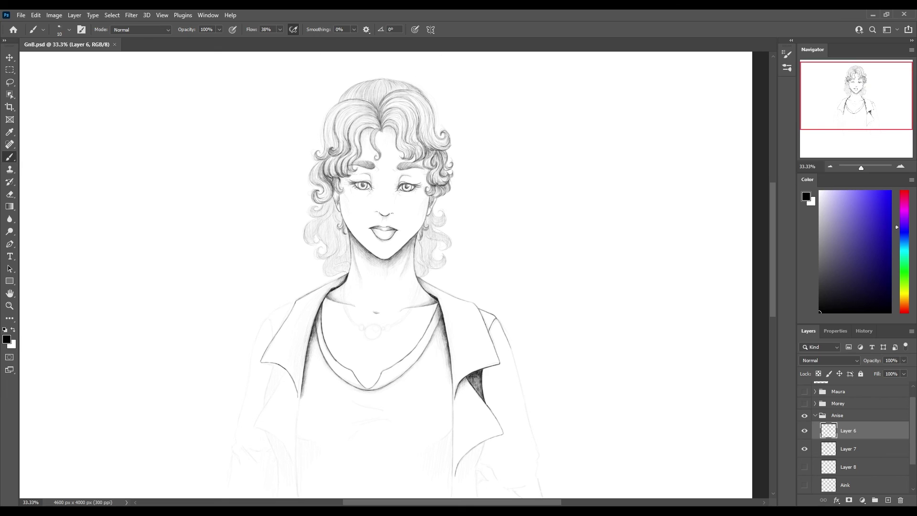
{"action": "left_click", "coordinate": [804, 448]}
{"action": "key", "text": "ctrl+s"}
{"action": "key", "text": "ctrl+j"}
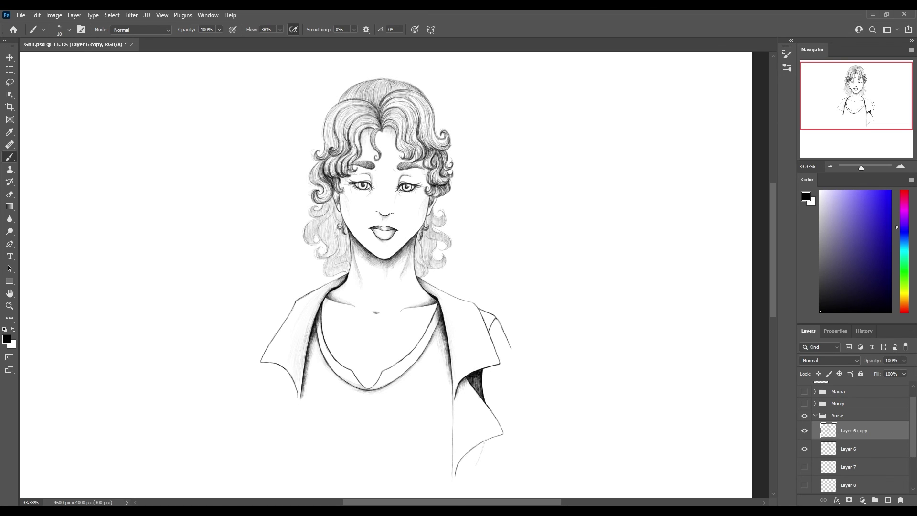